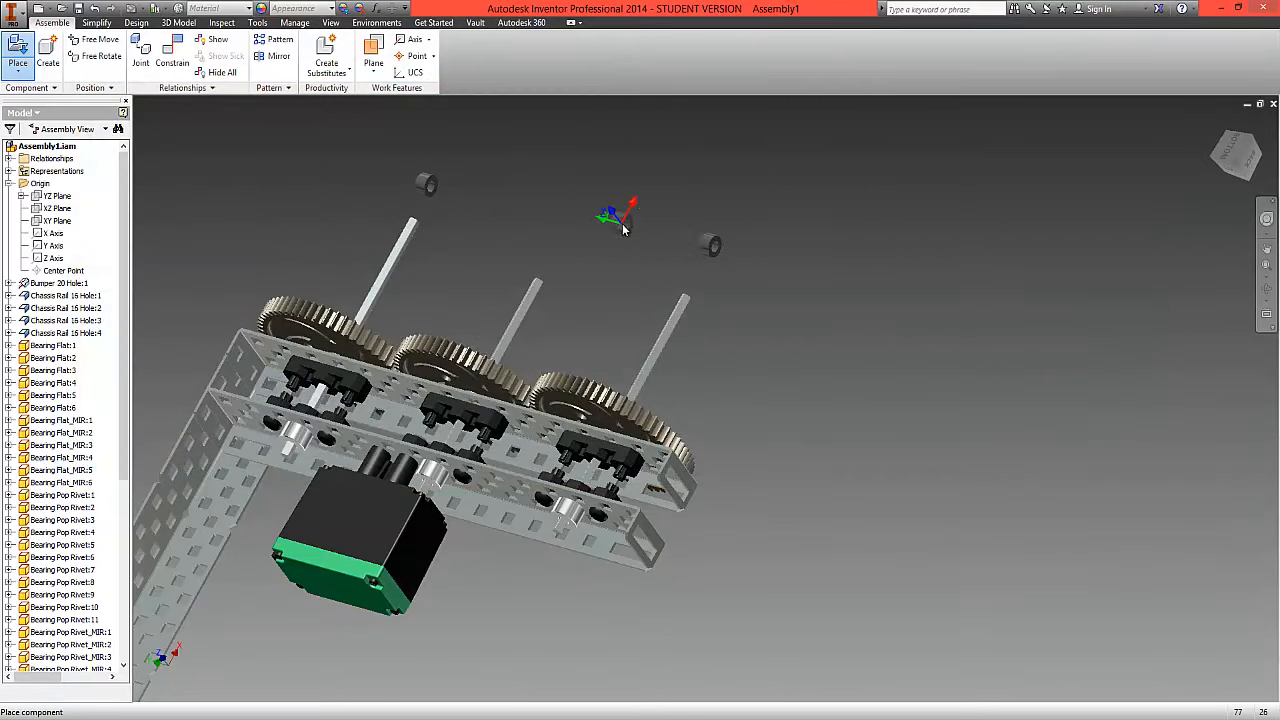
Finish placing the spacers and mate one spacer's end face to the hub of the gear at the rail's open end.
{"action": "right_click", "coordinate": [622, 228]}
{"action": "left_click", "coordinate": [600, 298]}
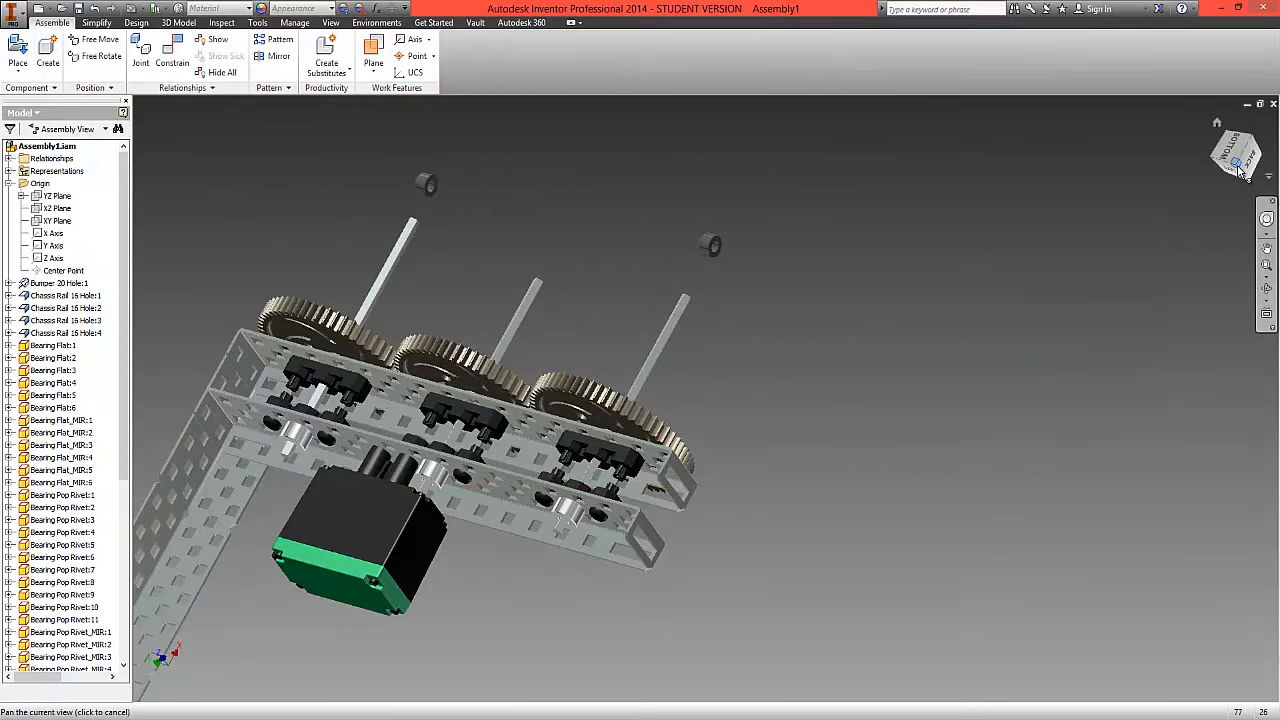
{"action": "mouse_move", "coordinate": [1240, 172]}
{"action": "left_mouse_down"}
{"action": "mouse_move", "coordinate": [1267, 193]}
{"action": "mouse_move", "coordinate": [1154, 166]}
{"action": "mouse_move", "coordinate": [1071, 228]}
{"action": "mouse_move", "coordinate": [1240, 175]}
{"action": "left_mouse_up"}
{"action": "scroll", "coordinate": [598, 358], "scroll_direction": "up", "scroll_amount": 3}
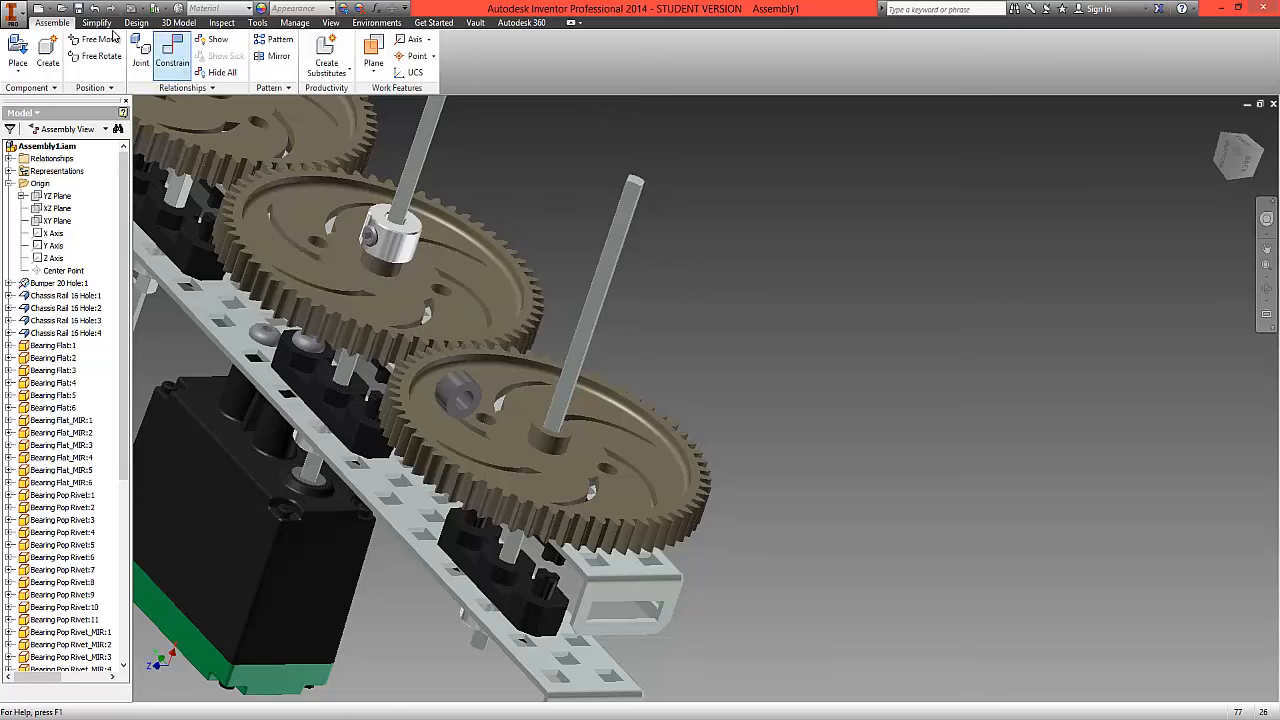
{"action": "left_click", "coordinate": [171, 56]}
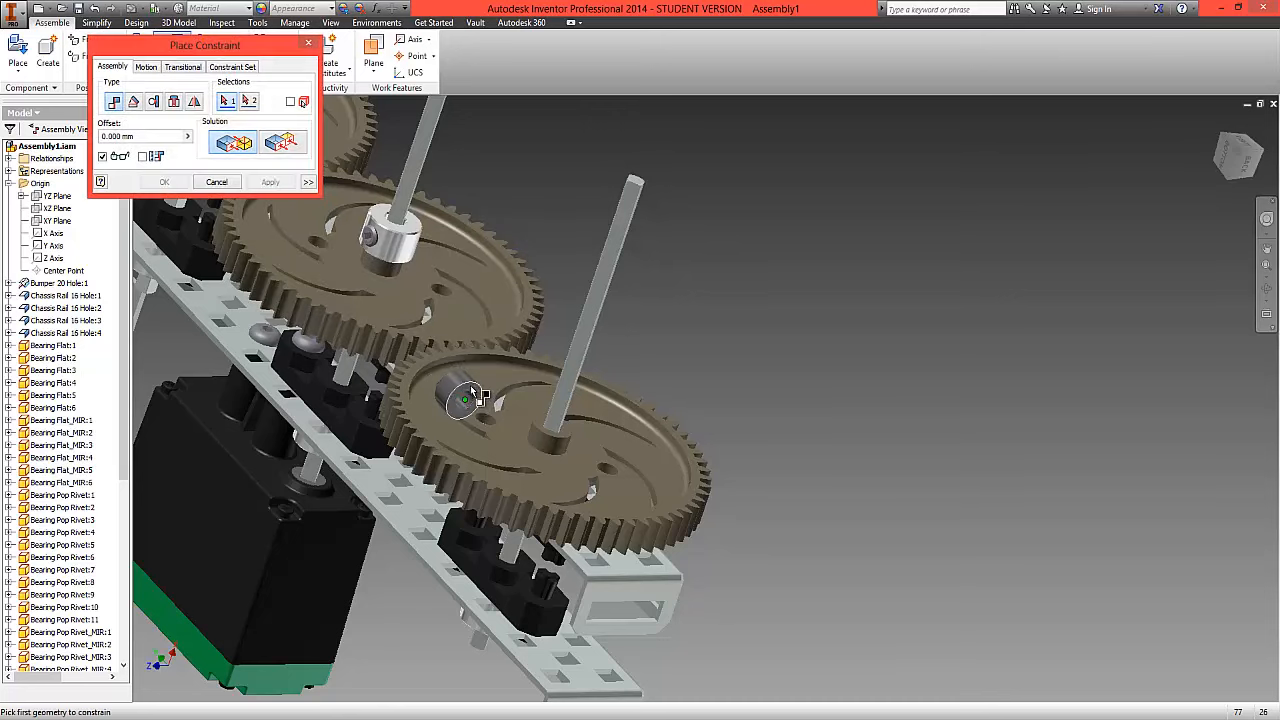
{"action": "left_click", "coordinate": [565, 436]}
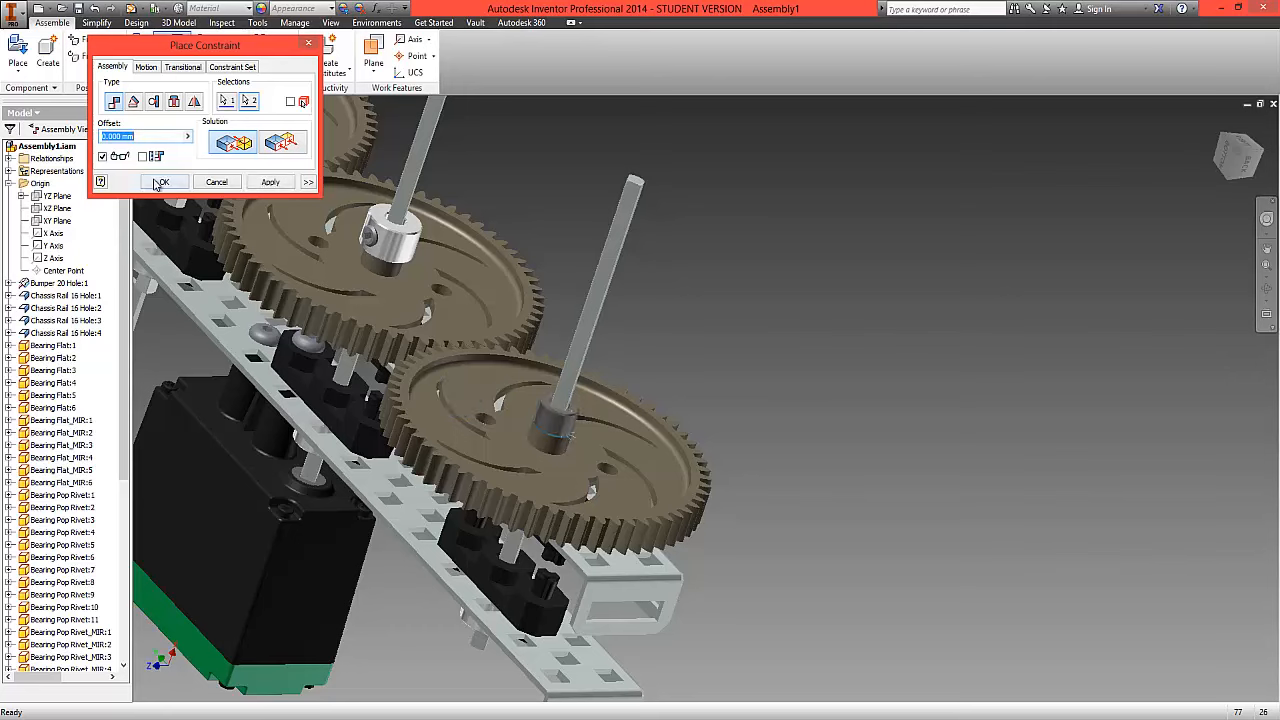
{"action": "left_click", "coordinate": [158, 183]}
Mate that spacer's axis with the hub axis of the gear at the rail's open end, using zero offset.
{"action": "key", "text": "c"}
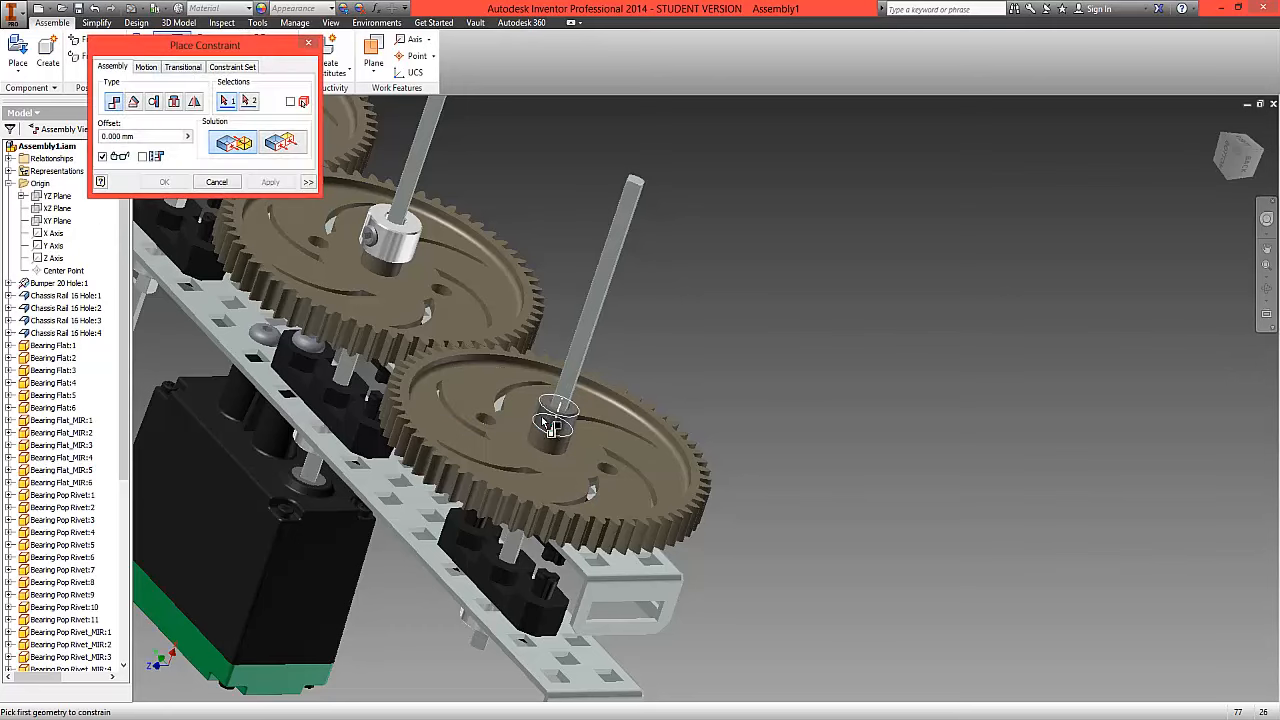
{"action": "left_click", "coordinate": [557, 425]}
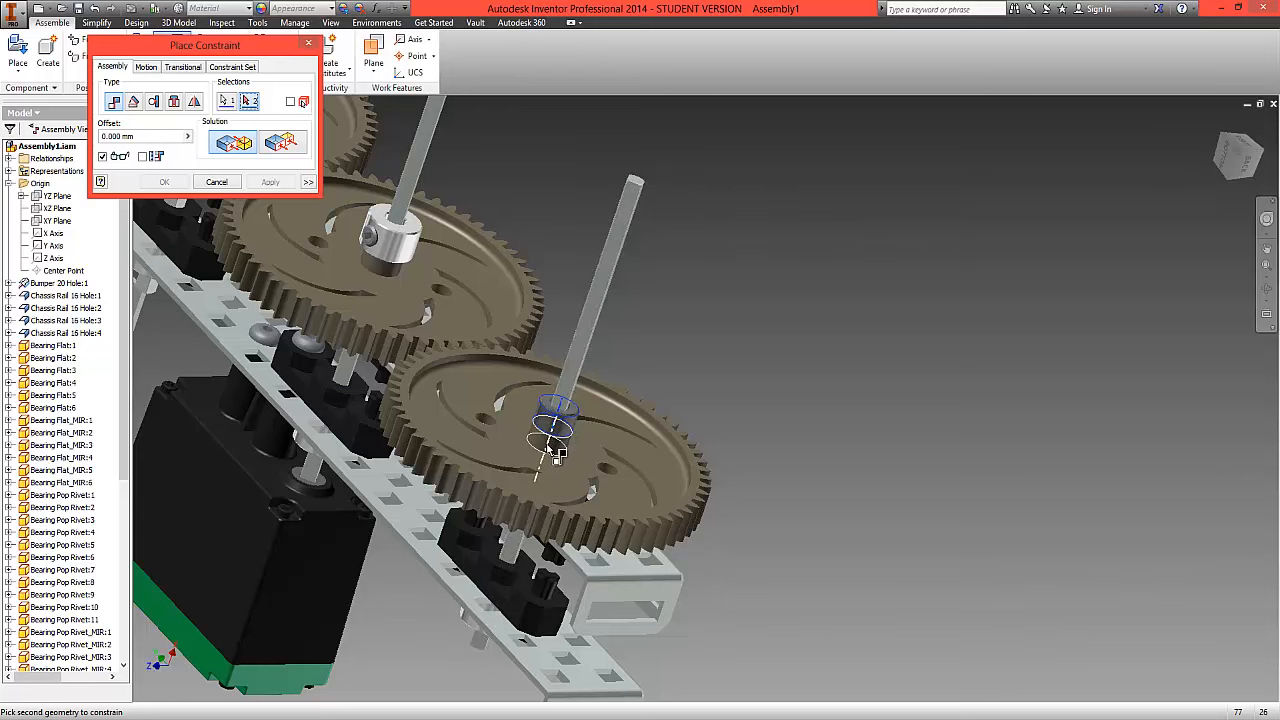
{"action": "left_click", "coordinate": [554, 450]}
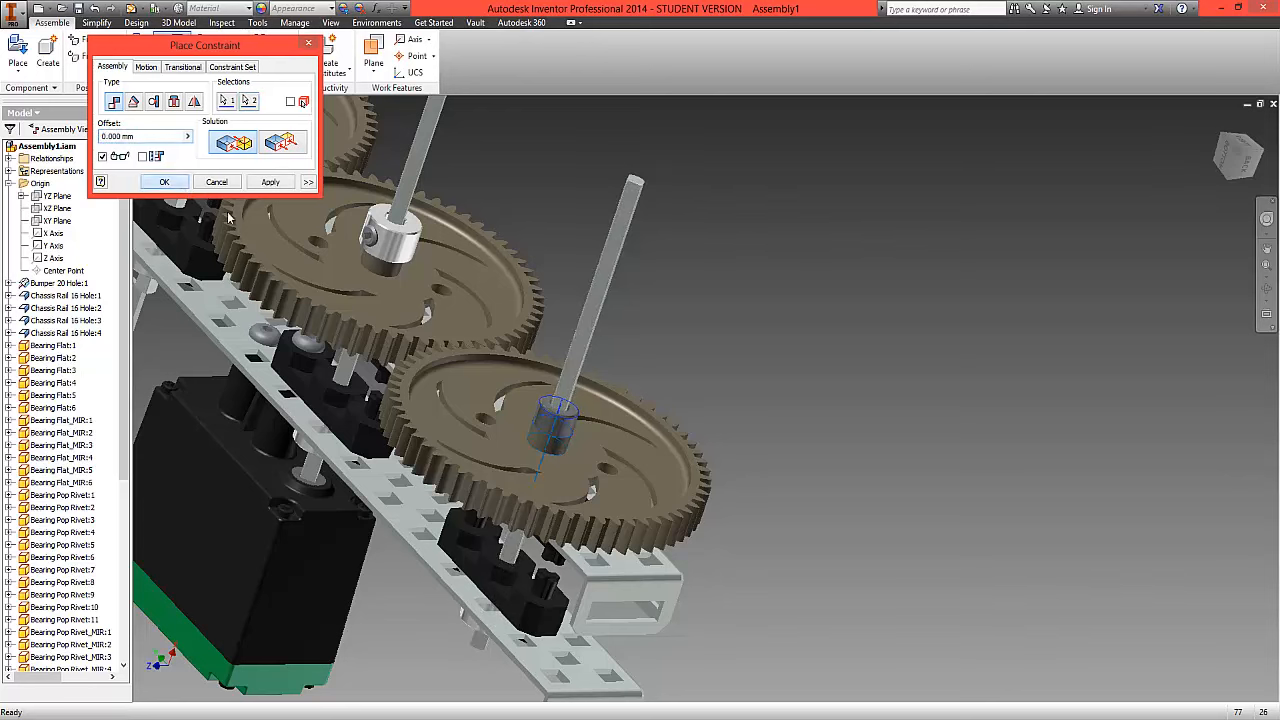
{"action": "left_click", "coordinate": [164, 182]}
Mate the remaining spacer's end face to the hub of the gear by the bumper corner and align their axes.
{"action": "middle_click_drag", "start_coordinate": [666, 398], "coordinate": [785, 469]}
{"action": "middle_click_drag", "start_coordinate": [405, 238], "coordinate": [800, 288]}
{"action": "left_click_drag", "start_coordinate": [462, 436], "coordinate": [481, 198]}
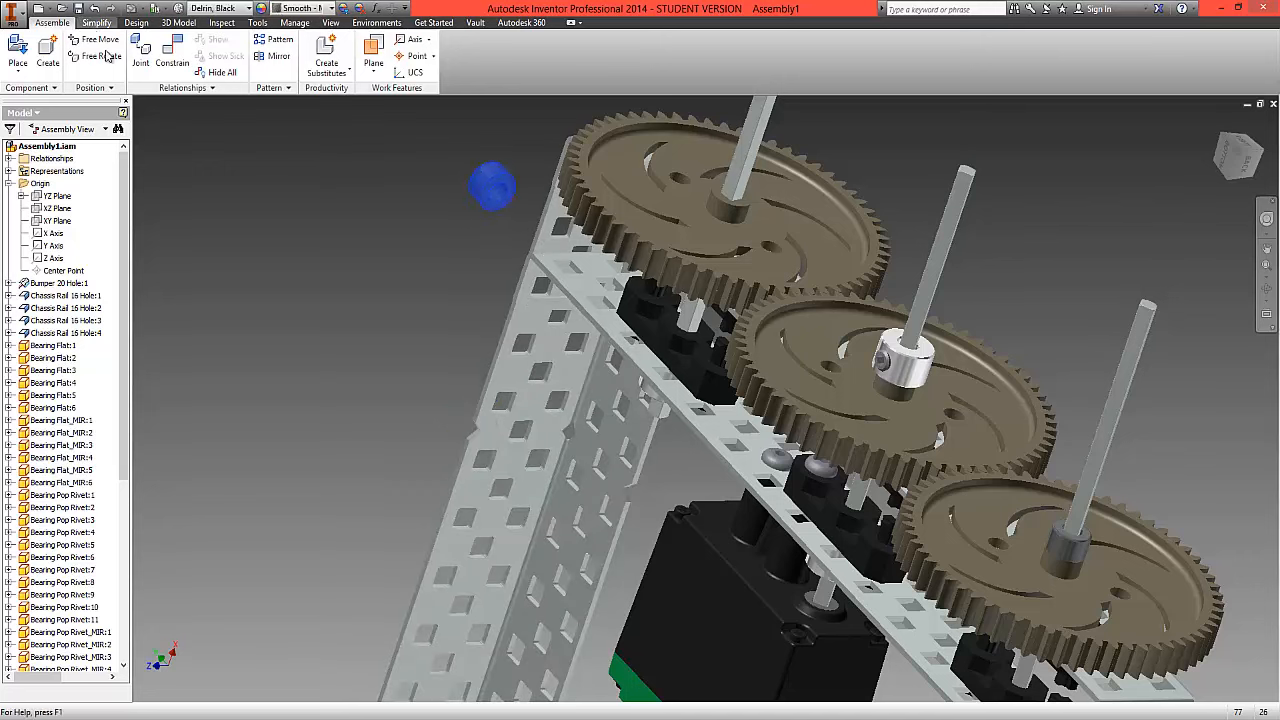
{"action": "key", "text": "c"}
{"action": "left_click", "coordinate": [508, 188]}
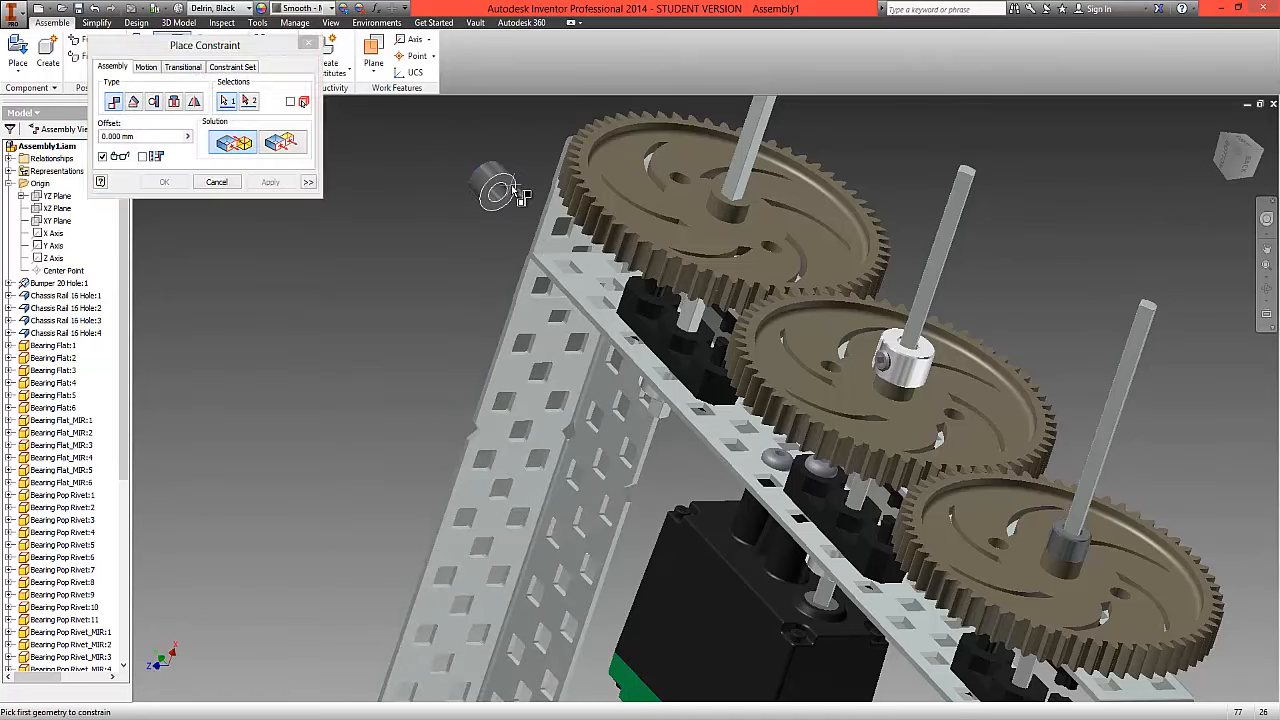
{"action": "left_click", "coordinate": [718, 195]}
{"action": "left_click", "coordinate": [178, 182]}
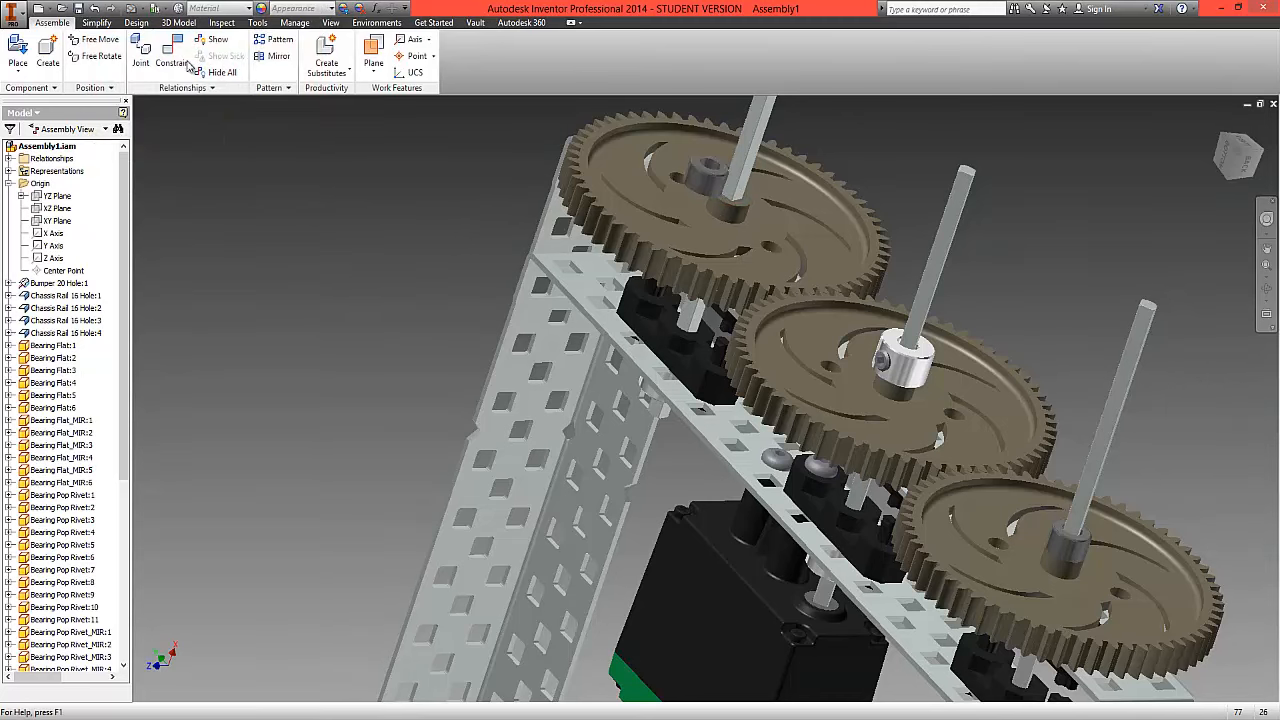
{"action": "left_click", "coordinate": [733, 216]}
{"action": "left_click", "coordinate": [172, 182]}
Place two 4 inch Wheel components from the Motion folder beside the gear train.
{"action": "scroll", "coordinate": [478, 314], "scroll_direction": "down", "scroll_amount": 5}
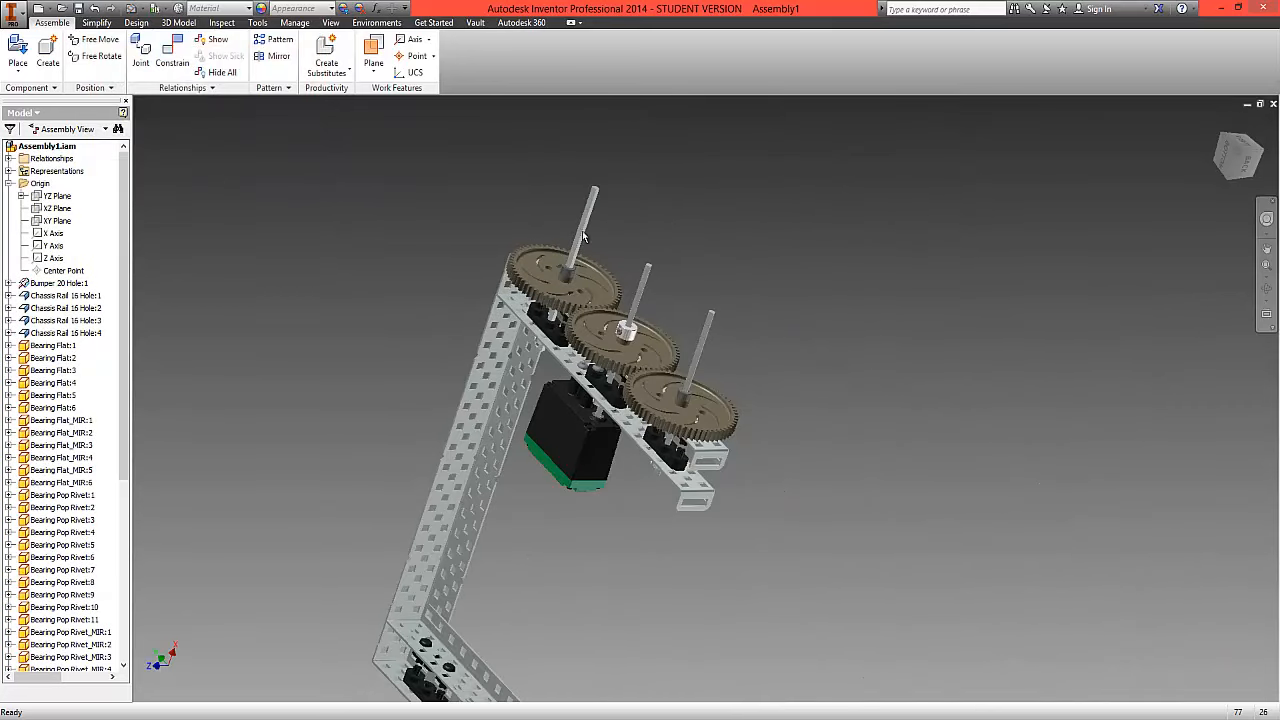
{"action": "left_click", "coordinate": [24, 73]}
{"action": "left_click", "coordinate": [28, 101]}
{"action": "left_click", "coordinate": [413, 108]}
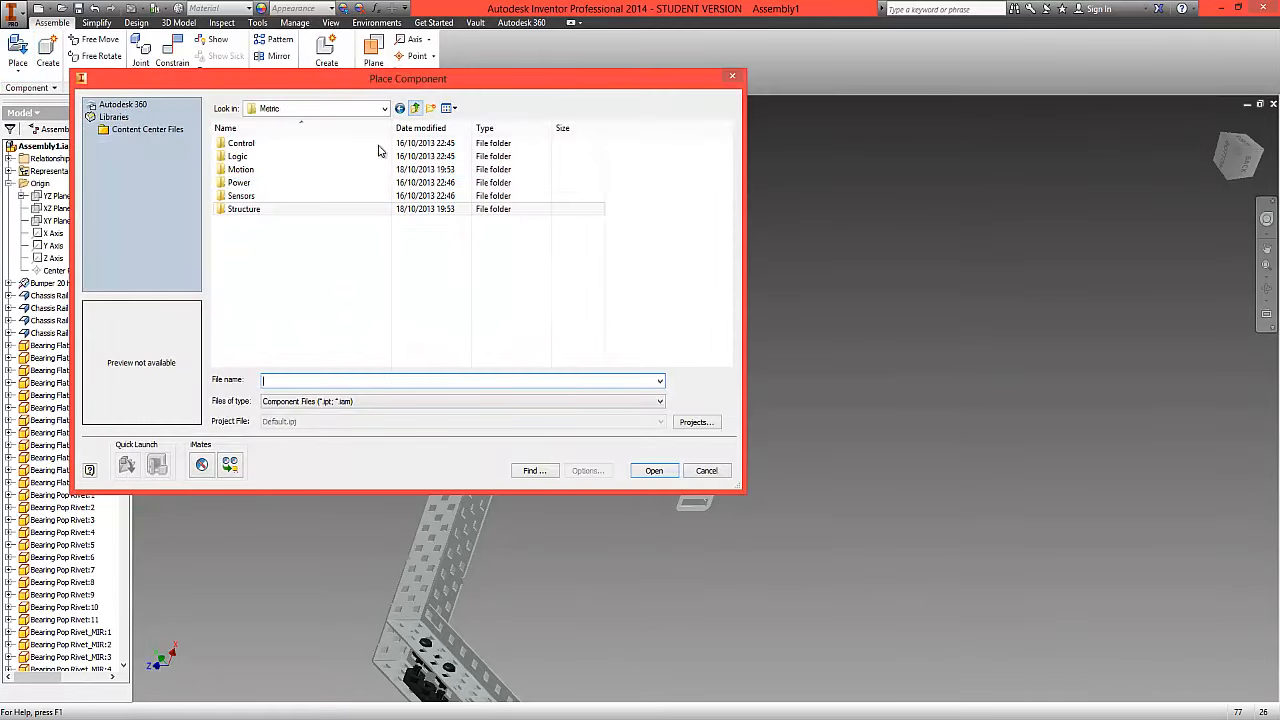
{"action": "double_click", "coordinate": [243, 169]}
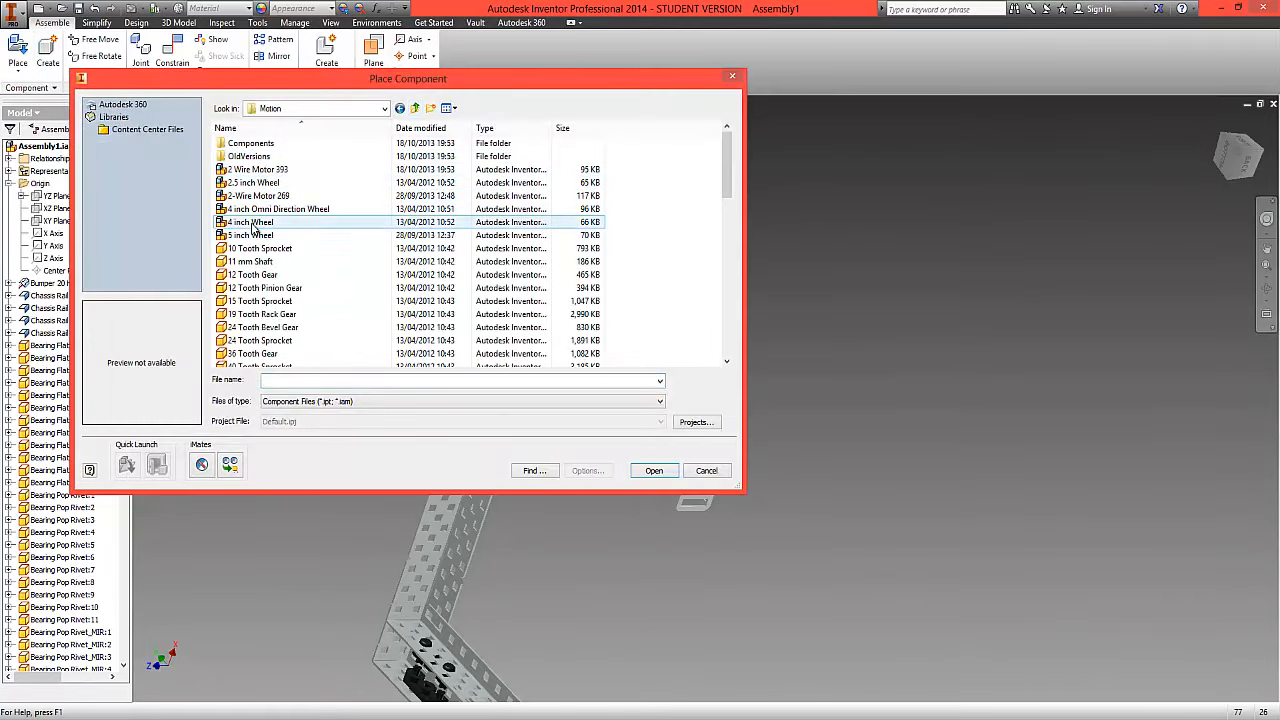
{"action": "left_click", "coordinate": [250, 221]}
{"action": "left_click", "coordinate": [654, 470]}
{"action": "left_click", "coordinate": [910, 288]}
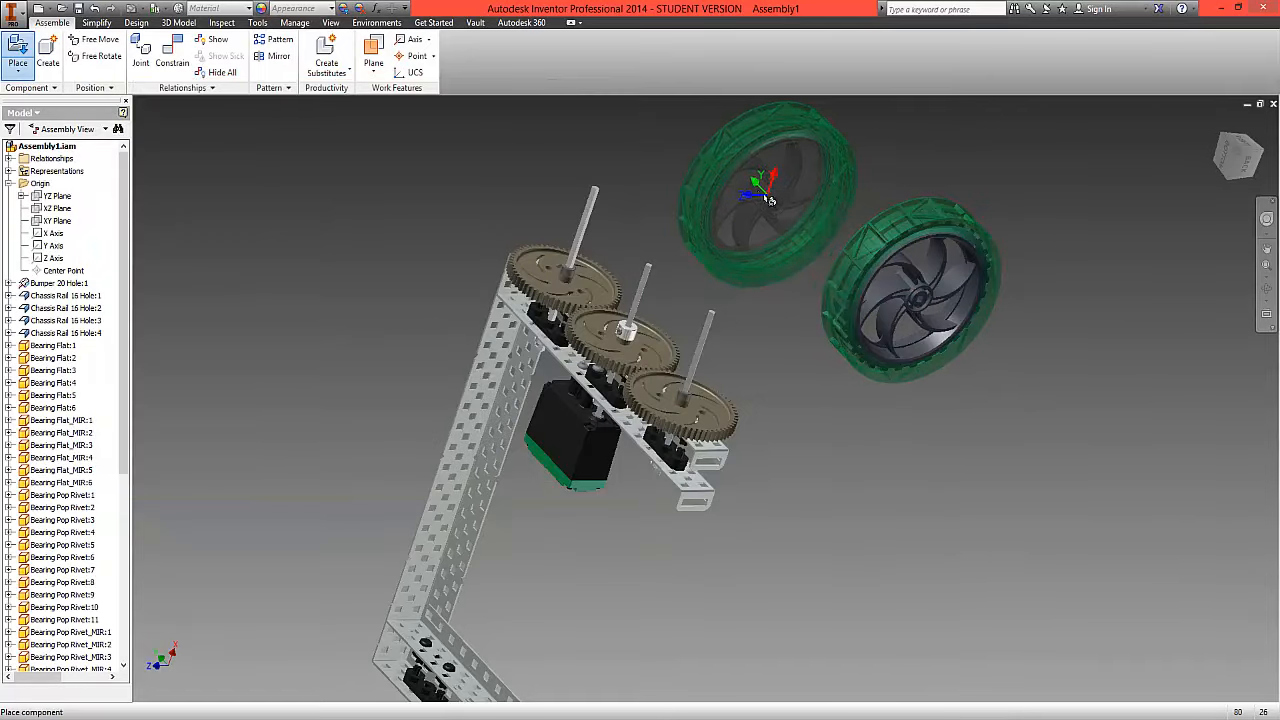
{"action": "right_click", "coordinate": [752, 203]}
{"action": "left_click", "coordinate": [805, 214]}
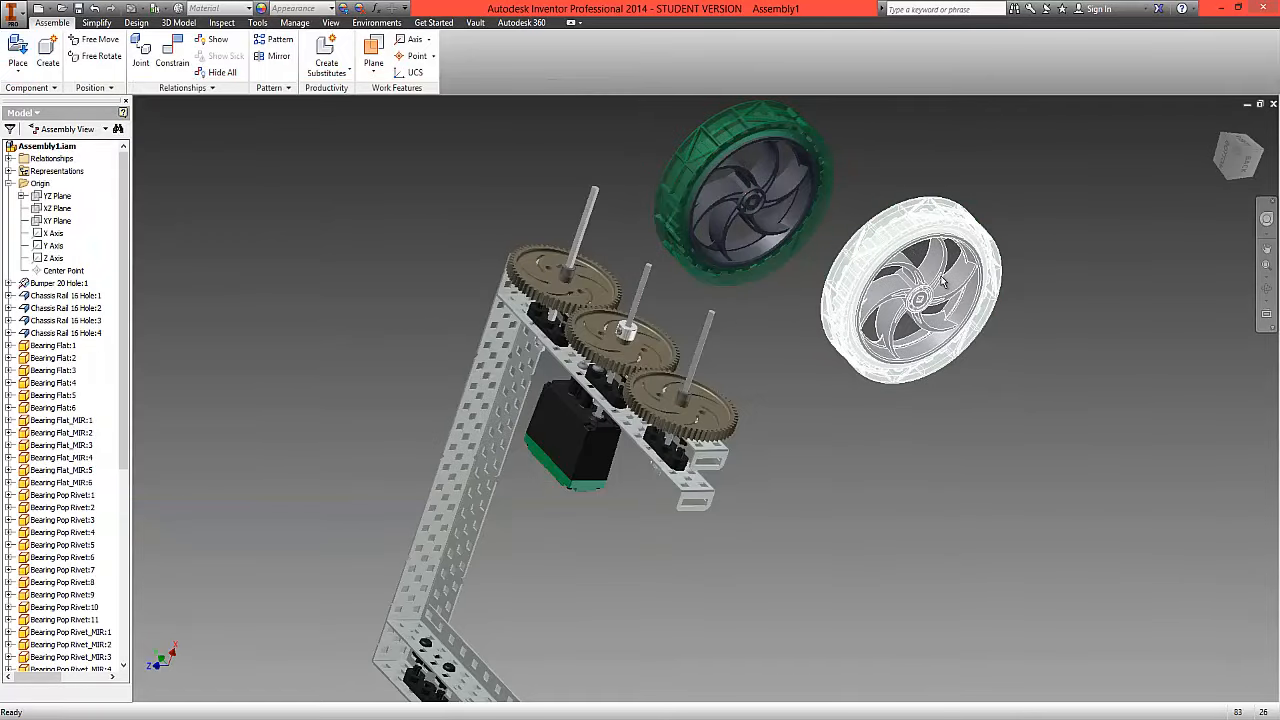
Free-rotate both wheels together so they lie roughly parallel to the gears.
{"action": "left_click", "coordinate": [909, 245]}
{"action": "left_click", "coordinate": [753, 182], "text": "ctrl"}
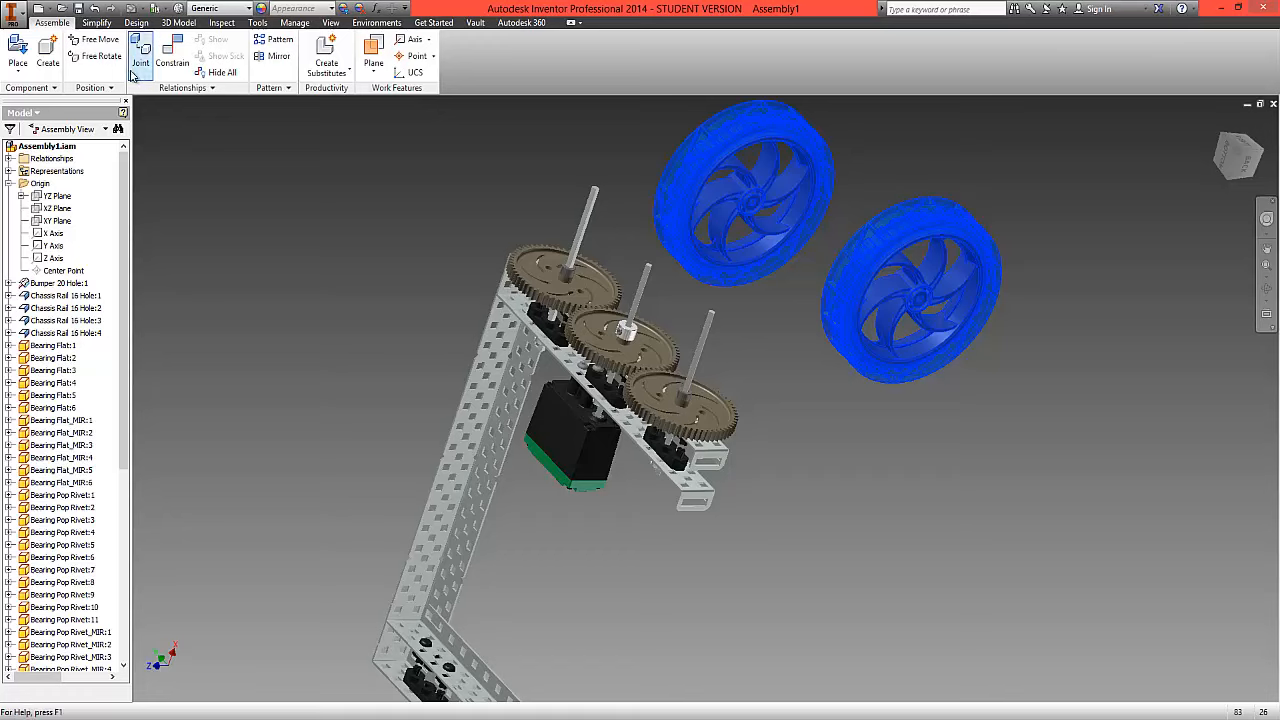
{"action": "left_click_drag", "start_coordinate": [933, 215], "coordinate": [865, 267]}
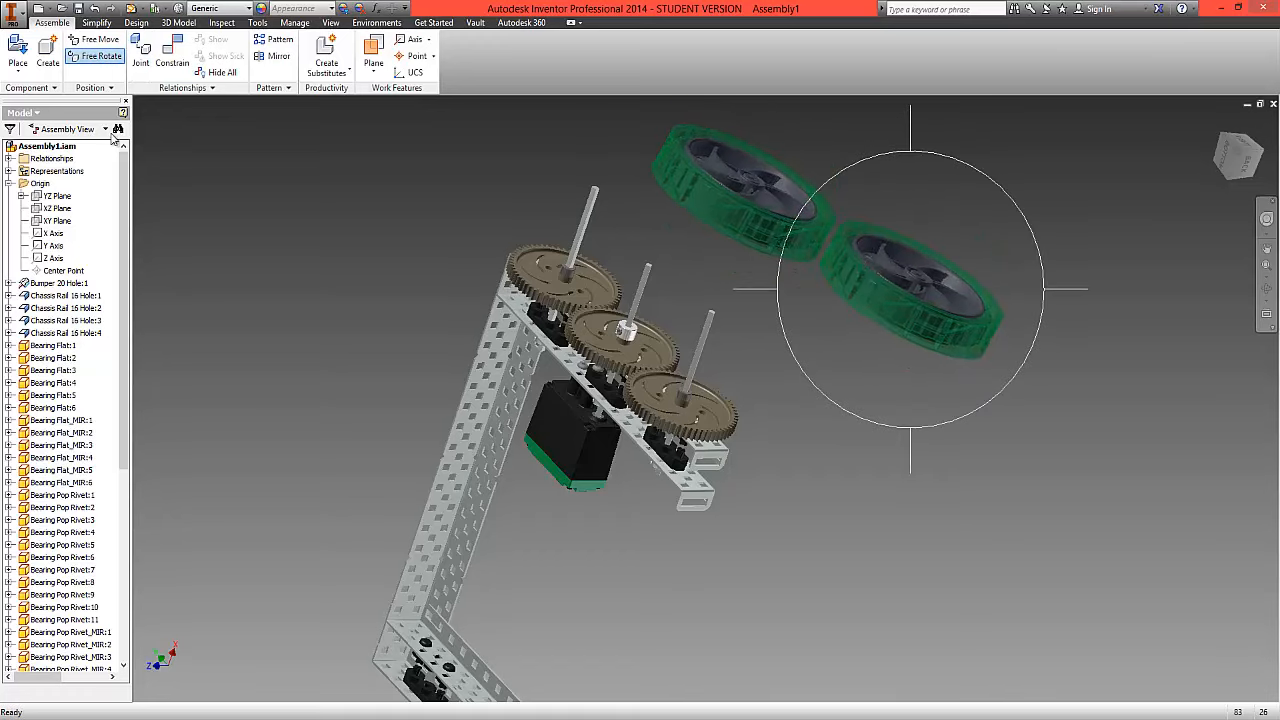
{"action": "right_click", "coordinate": [175, 157]}
{"action": "left_click", "coordinate": [172, 219]}
Mate one wheel's inner hub face to the spacer on the gear at the rail's open end, with zero offset.
{"action": "scroll", "coordinate": [788, 356], "scroll_direction": "down", "scroll_amount": 2}
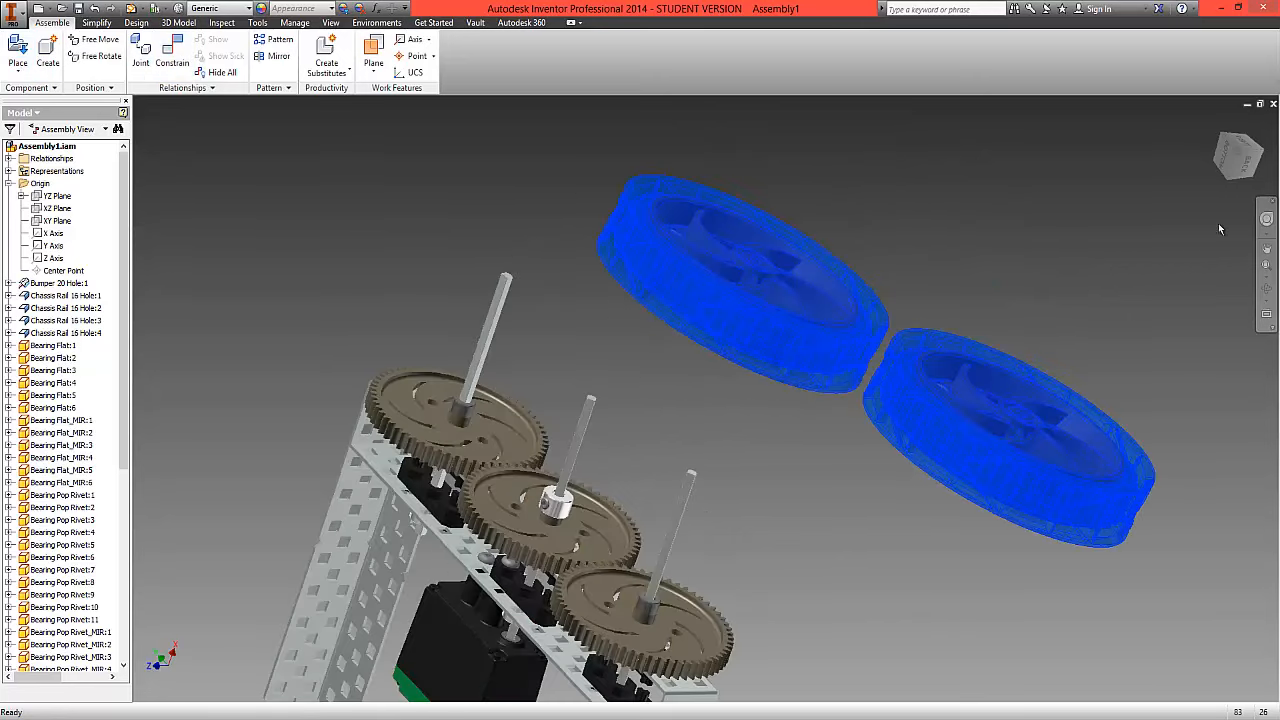
{"action": "left_click", "coordinate": [1232, 180]}
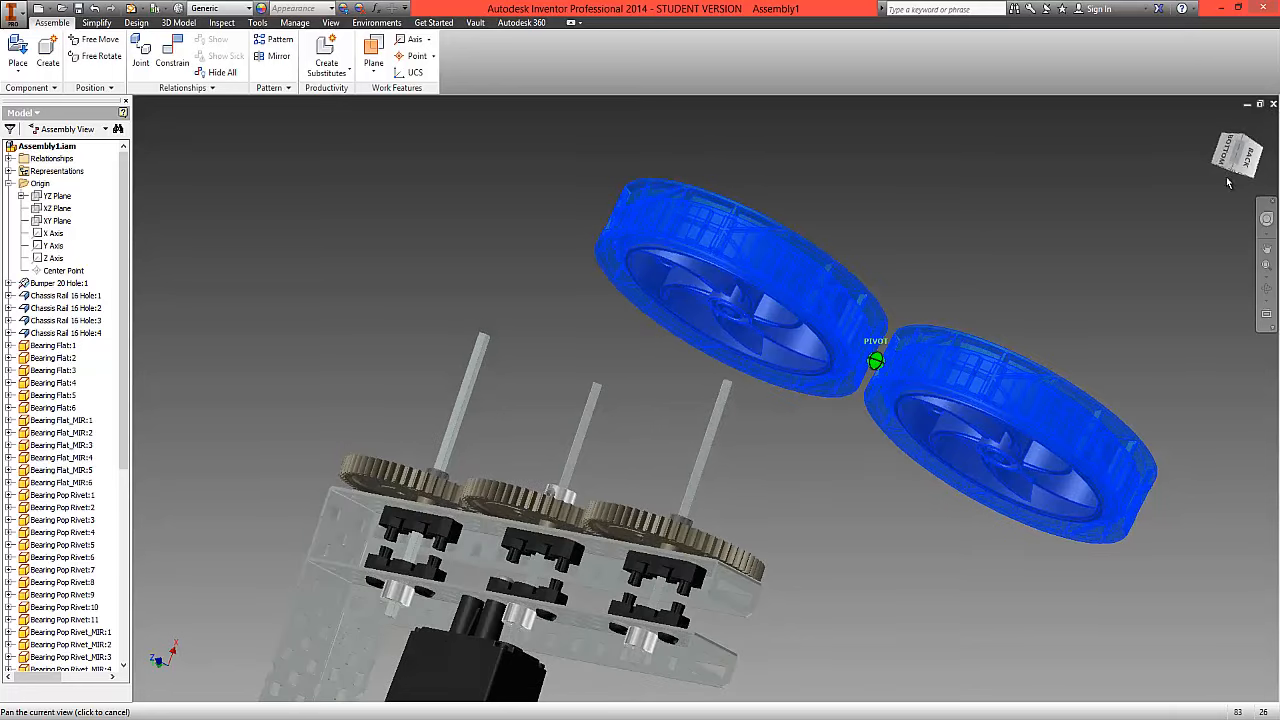
{"action": "key", "text": "Escape"}
{"action": "left_click", "coordinate": [165, 63]}
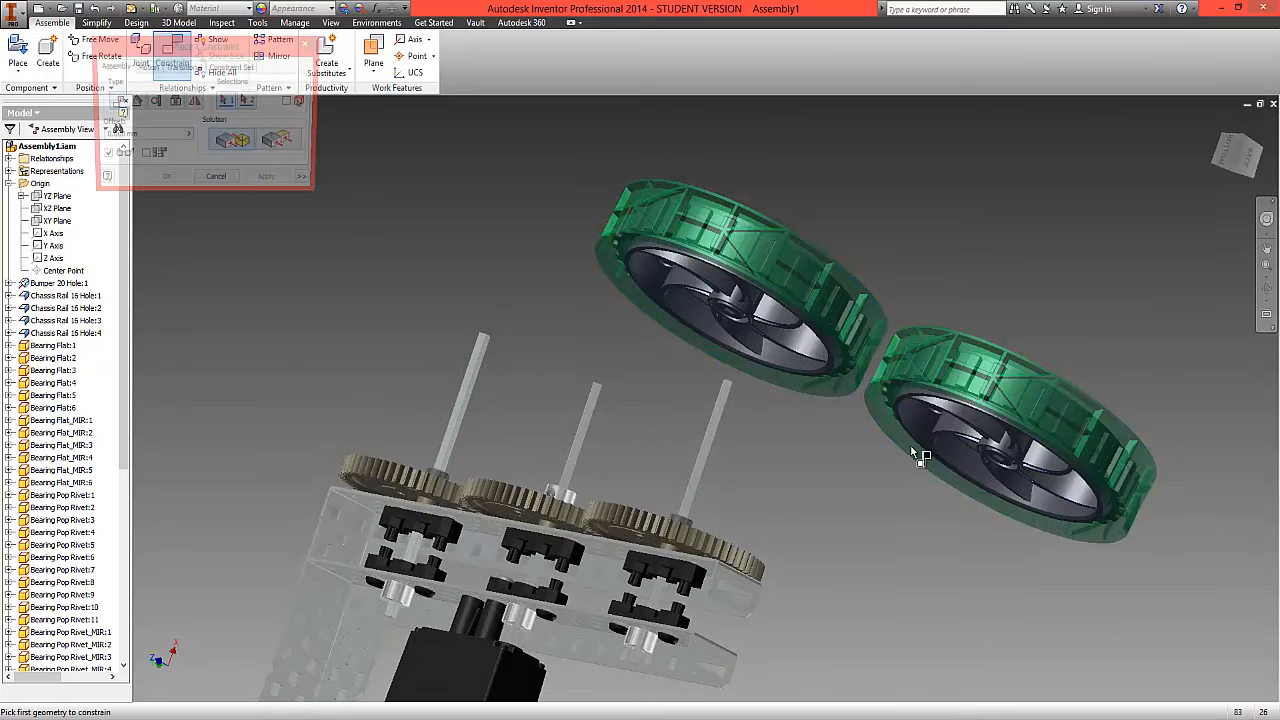
{"action": "scroll", "coordinate": [940, 446], "scroll_direction": "down", "scroll_amount": 5}
{"action": "left_click", "coordinate": [1076, 487]}
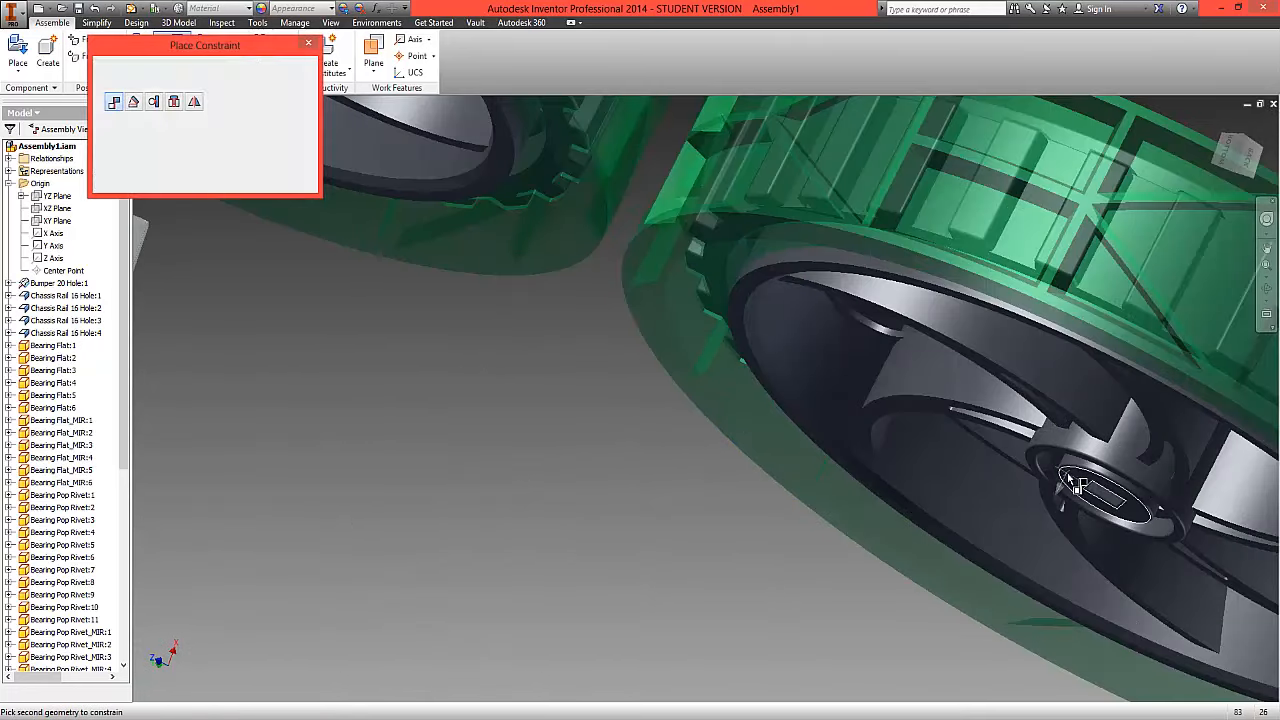
{"action": "scroll", "coordinate": [738, 412], "scroll_direction": "up", "scroll_amount": 5}
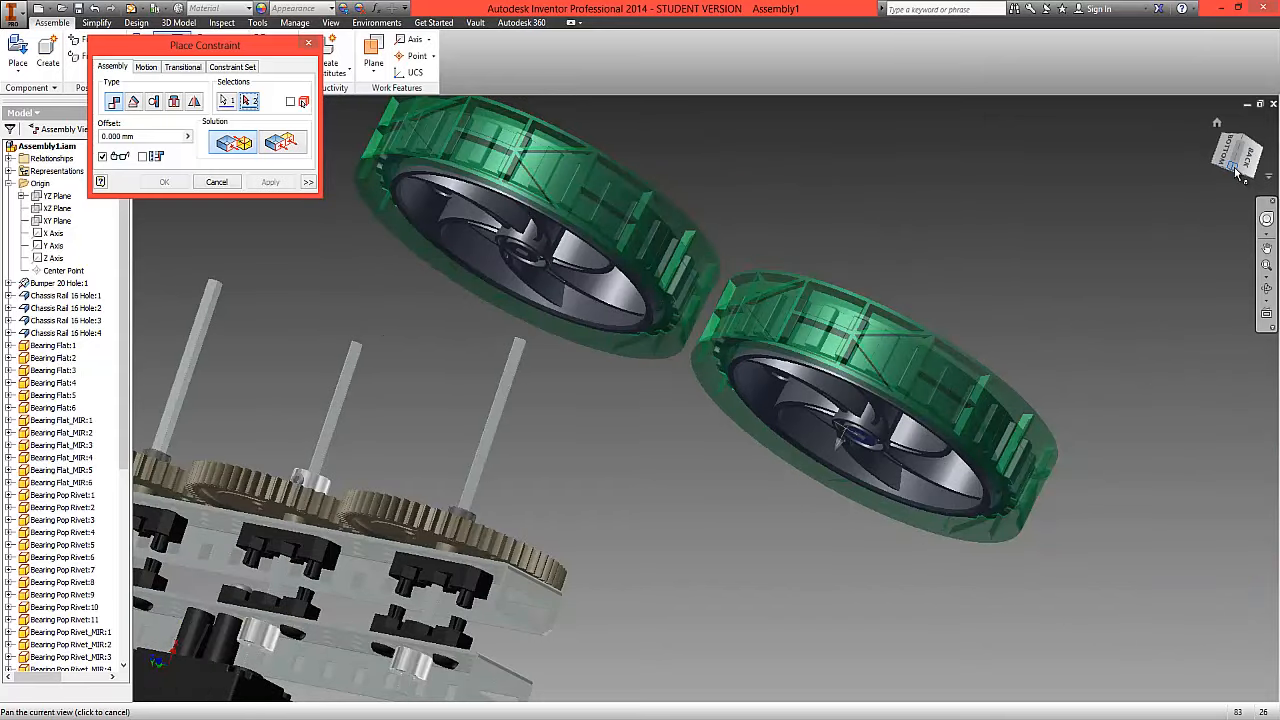
{"action": "scroll", "coordinate": [447, 655], "scroll_direction": "down", "scroll_amount": 4}
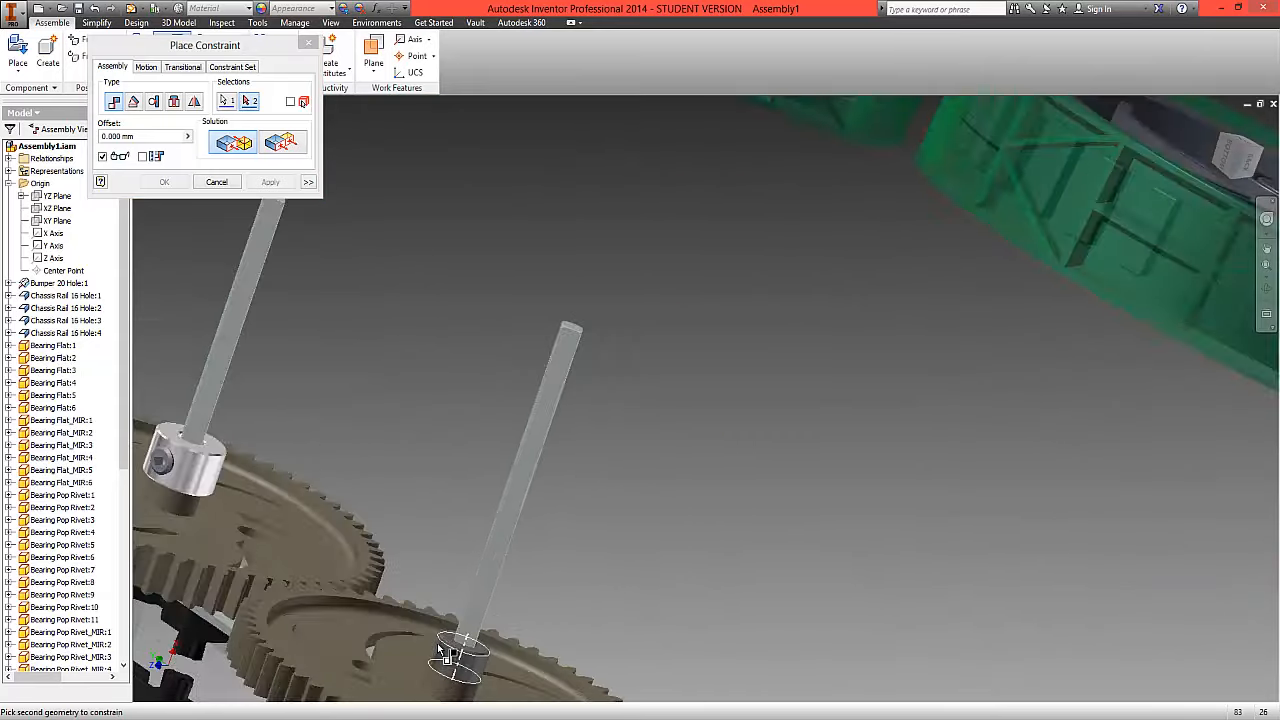
{"action": "scroll", "coordinate": [447, 655], "scroll_direction": "down", "scroll_amount": 2}
{"action": "left_click", "coordinate": [462, 634]}
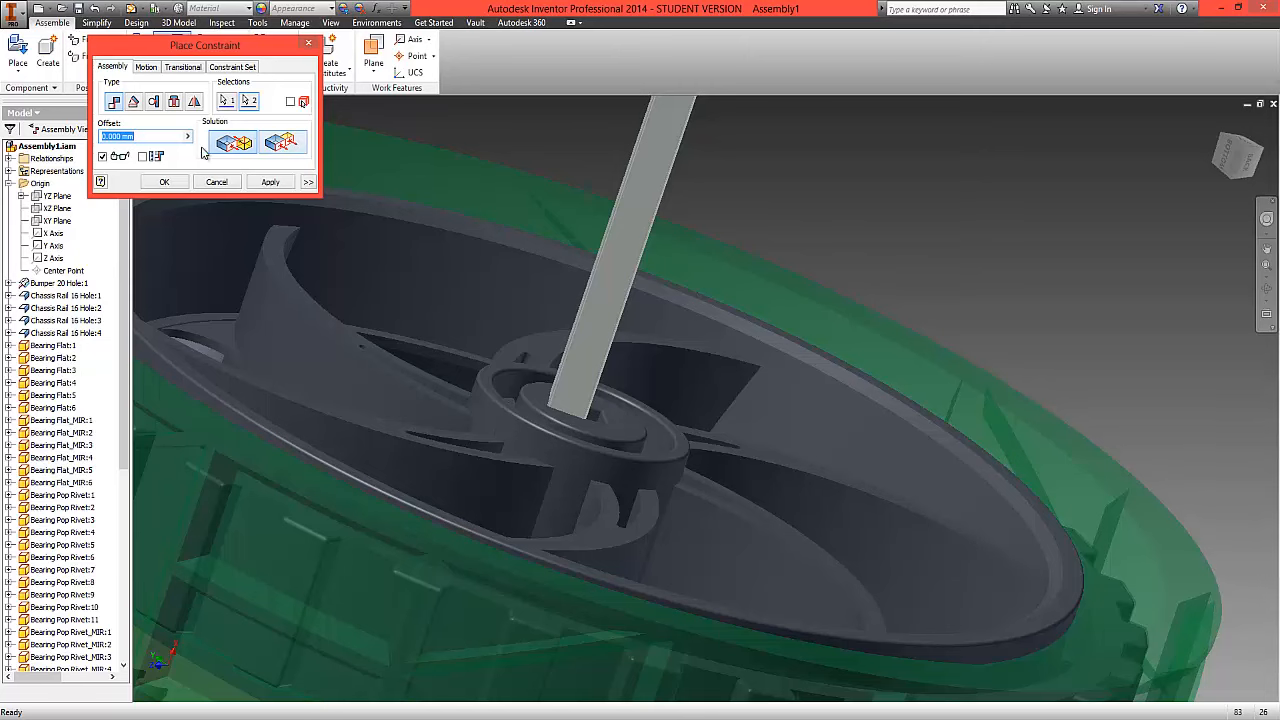
{"action": "left_click", "coordinate": [164, 182]}
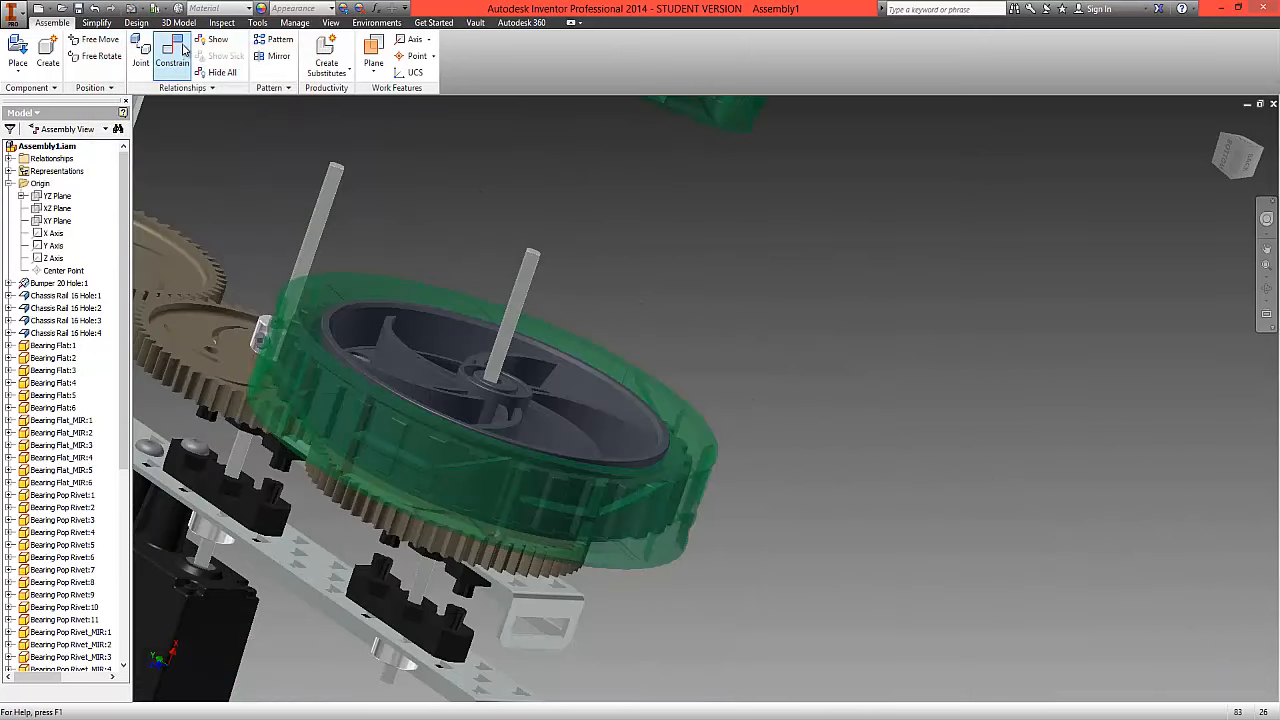
Mate that wheel's hub axis with the axis of the shaft at the rail's open end.
{"action": "left_click", "coordinate": [184, 50]}
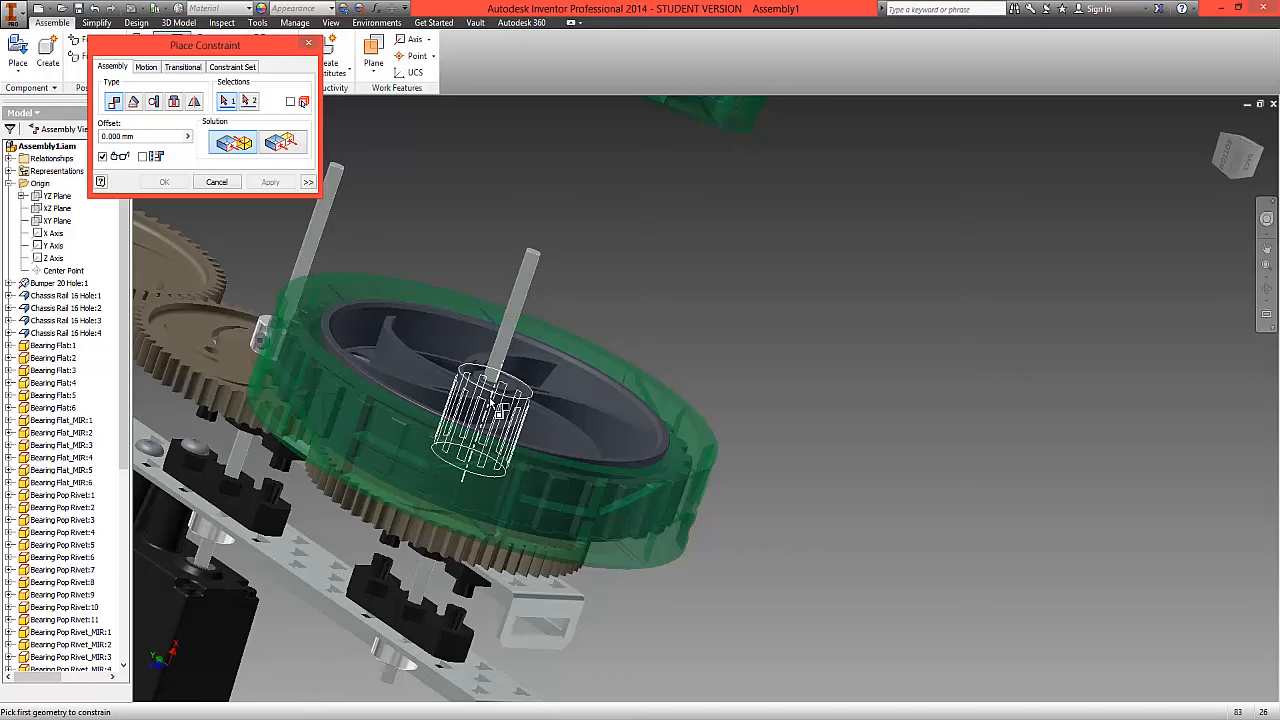
{"action": "left_click", "coordinate": [492, 405]}
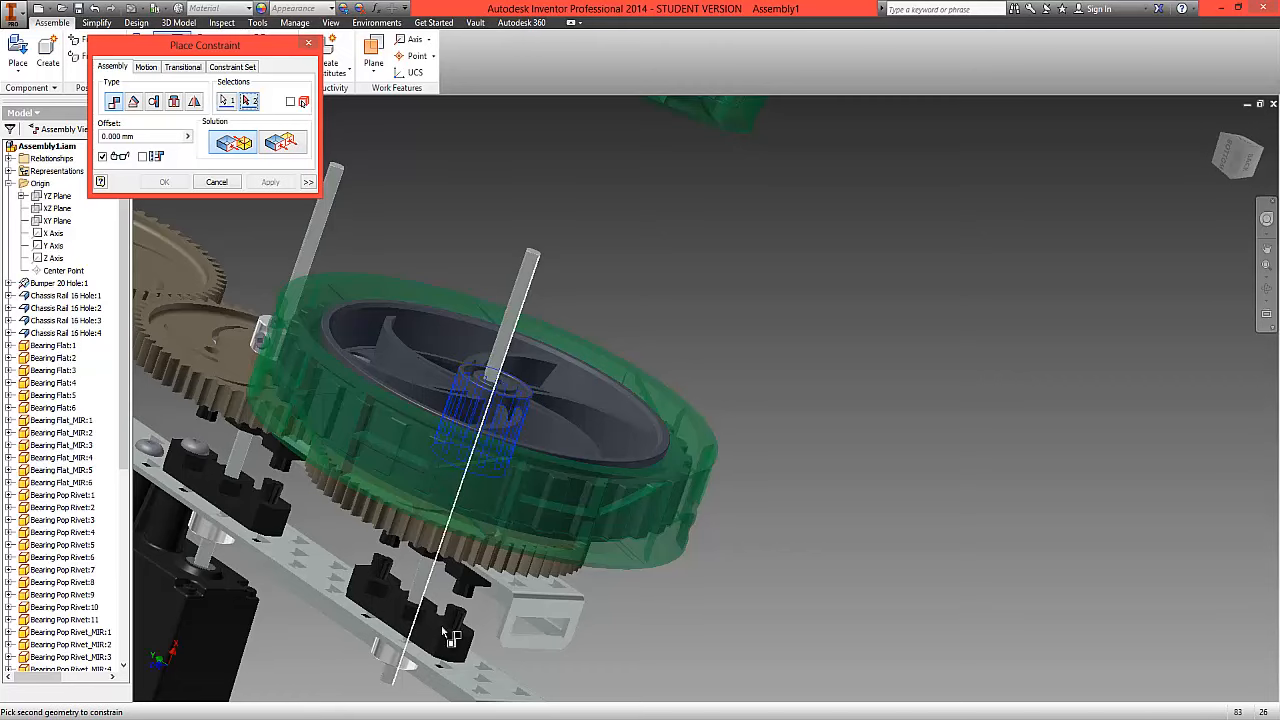
{"action": "left_click", "coordinate": [392, 664]}
{"action": "left_click", "coordinate": [177, 181]}
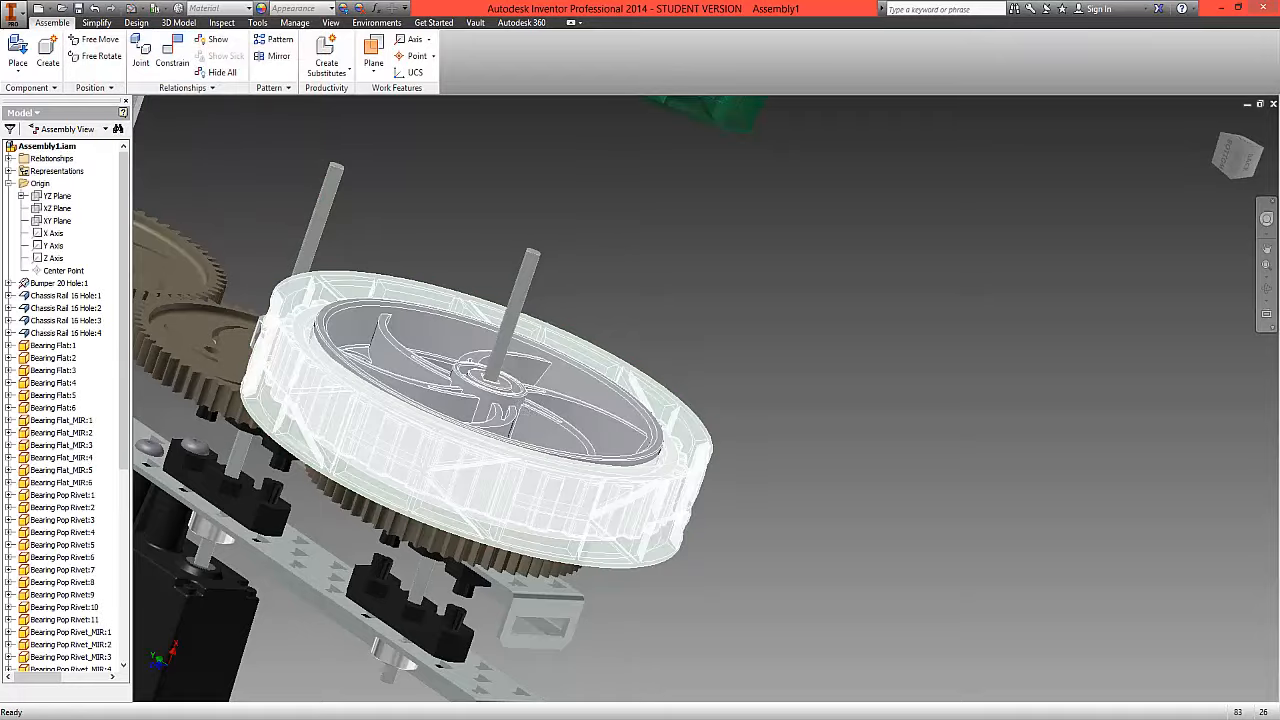
Move the loose wheel nearer and mate its inner hub face to the spacer on the bumper-side gear, with zero offset.
{"action": "middle_click_drag", "start_coordinate": [394, 363], "coordinate": [904, 606]}
{"action": "left_click_drag", "start_coordinate": [1095, 268], "coordinate": [820, 232]}
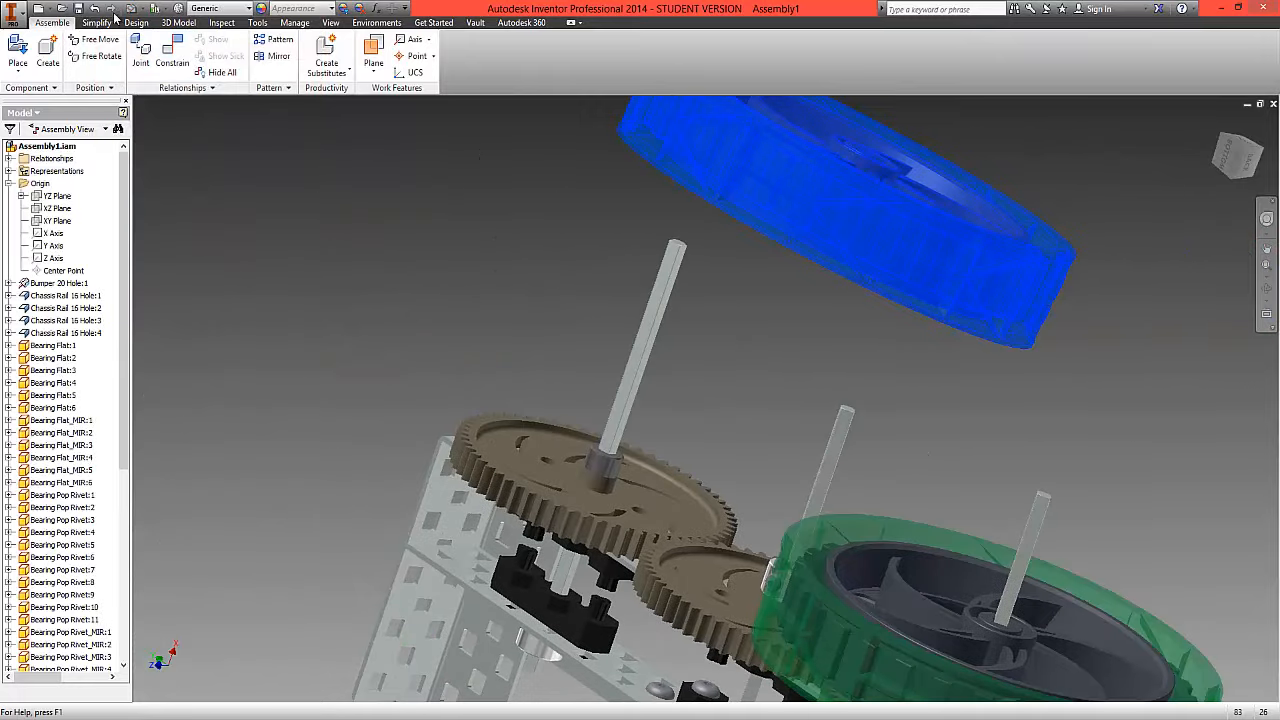
{"action": "left_click", "coordinate": [170, 64]}
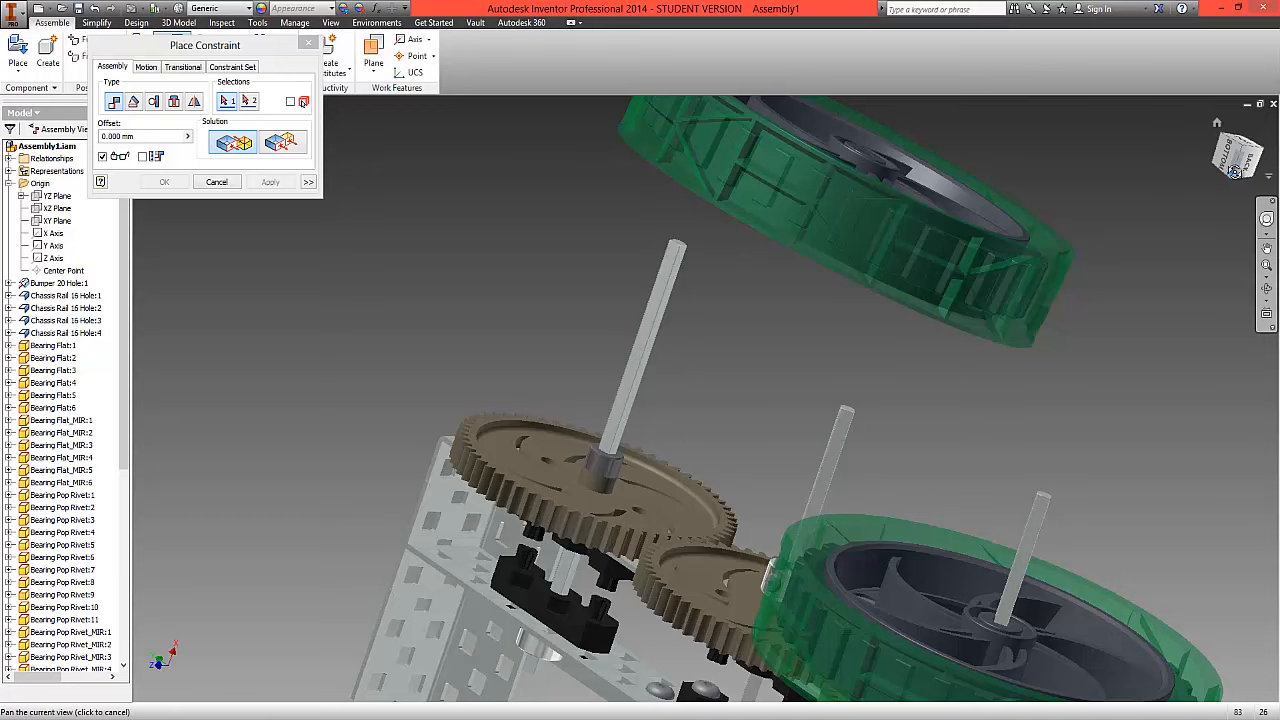
{"action": "left_click", "coordinate": [1235, 172]}
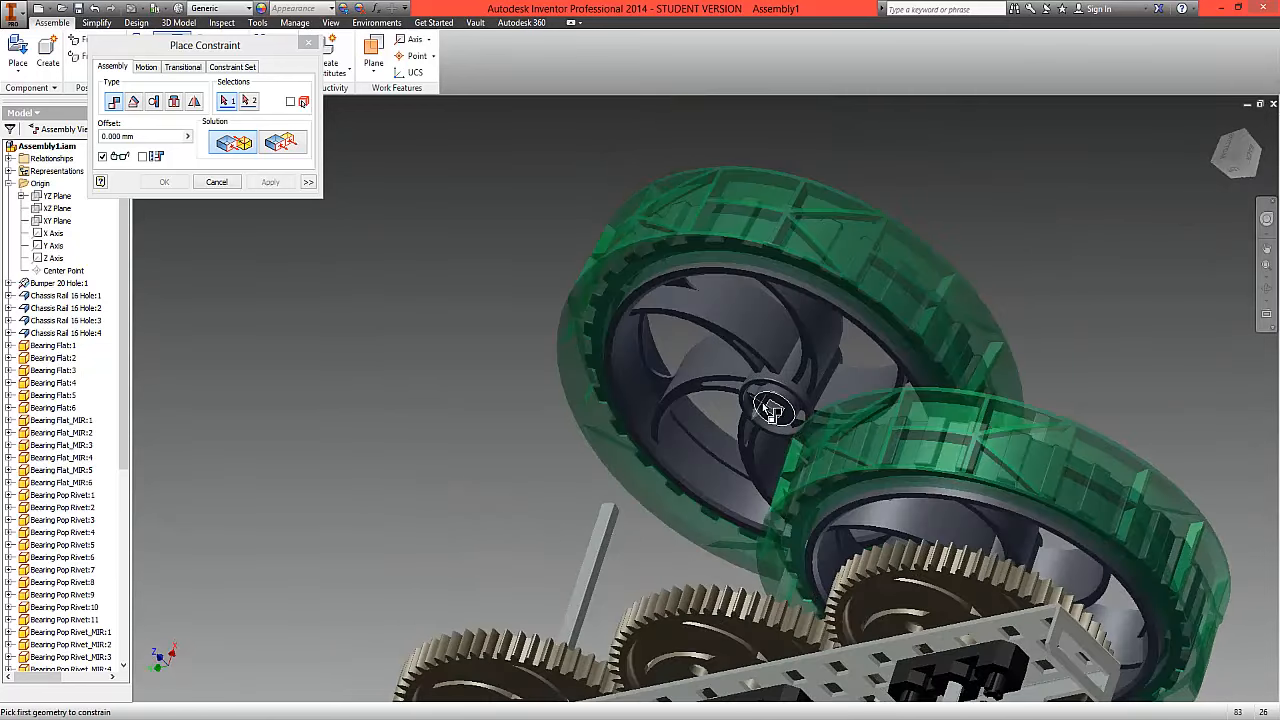
{"action": "left_click", "coordinate": [770, 410]}
{"action": "left_click", "coordinate": [1236, 168]}
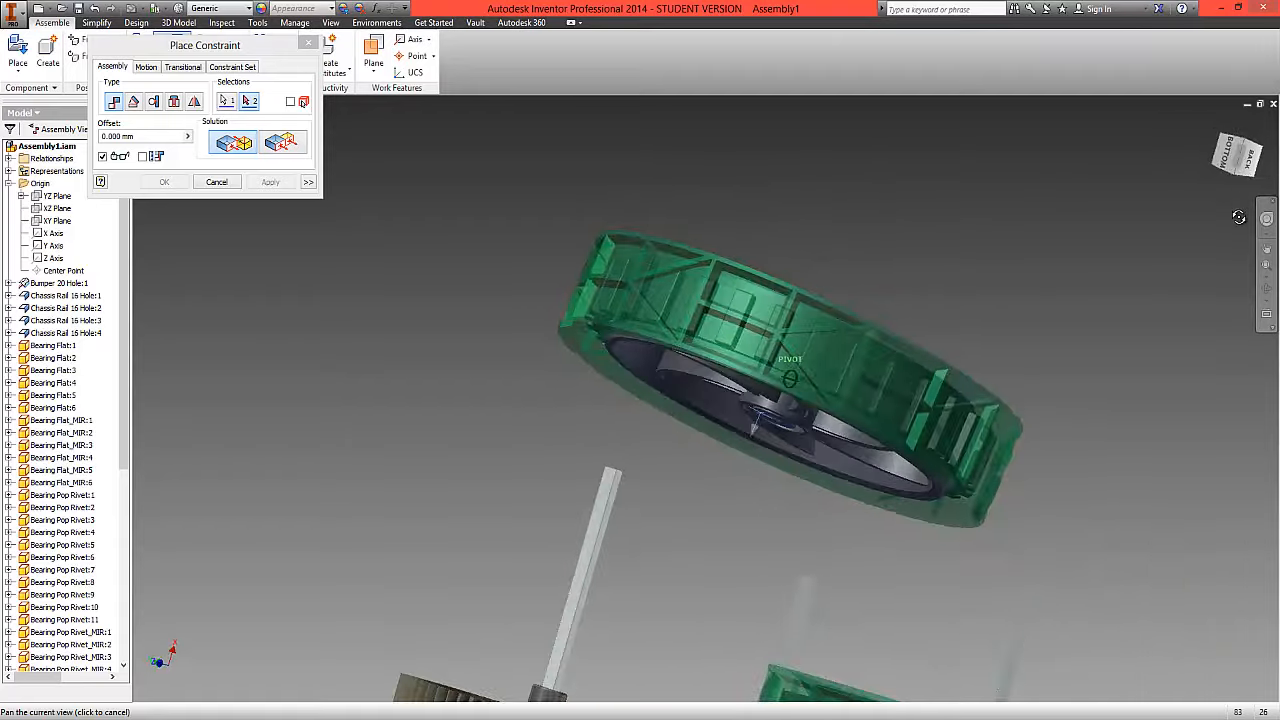
{"action": "left_click_drag", "start_coordinate": [1239, 217], "coordinate": [1229, 267]}
{"action": "scroll", "coordinate": [589, 585], "scroll_direction": "down", "scroll_amount": 7}
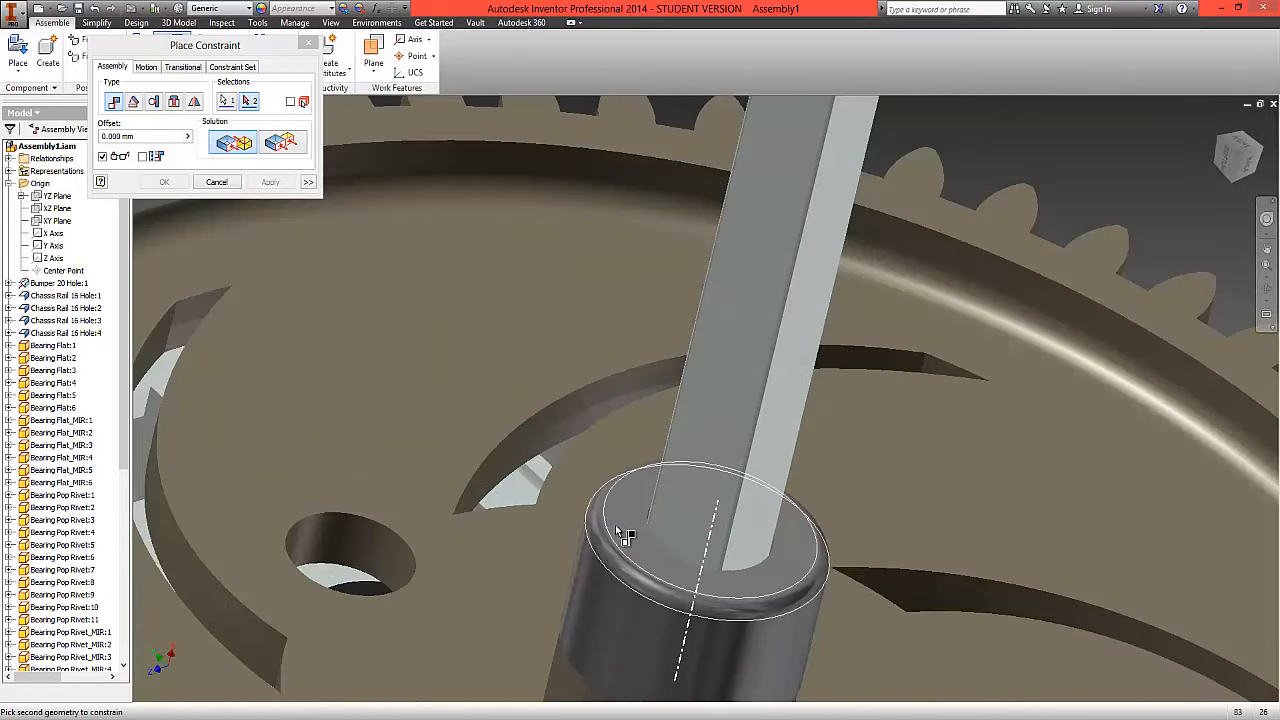
{"action": "left_click", "coordinate": [620, 532]}
{"action": "left_click", "coordinate": [164, 182]}
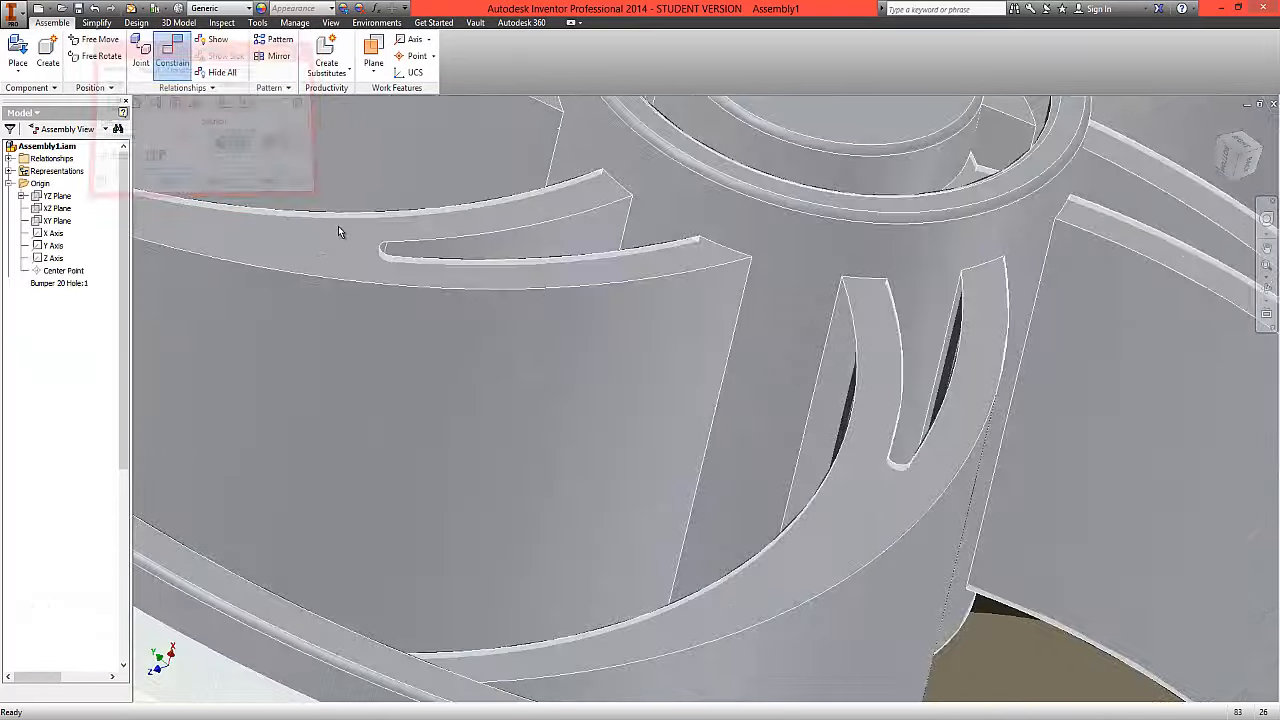
Mate the bumper-side wheel's hub axis with the axis of the shaft collar at the inner end of that gear shaft.
{"action": "key", "text": "c"}
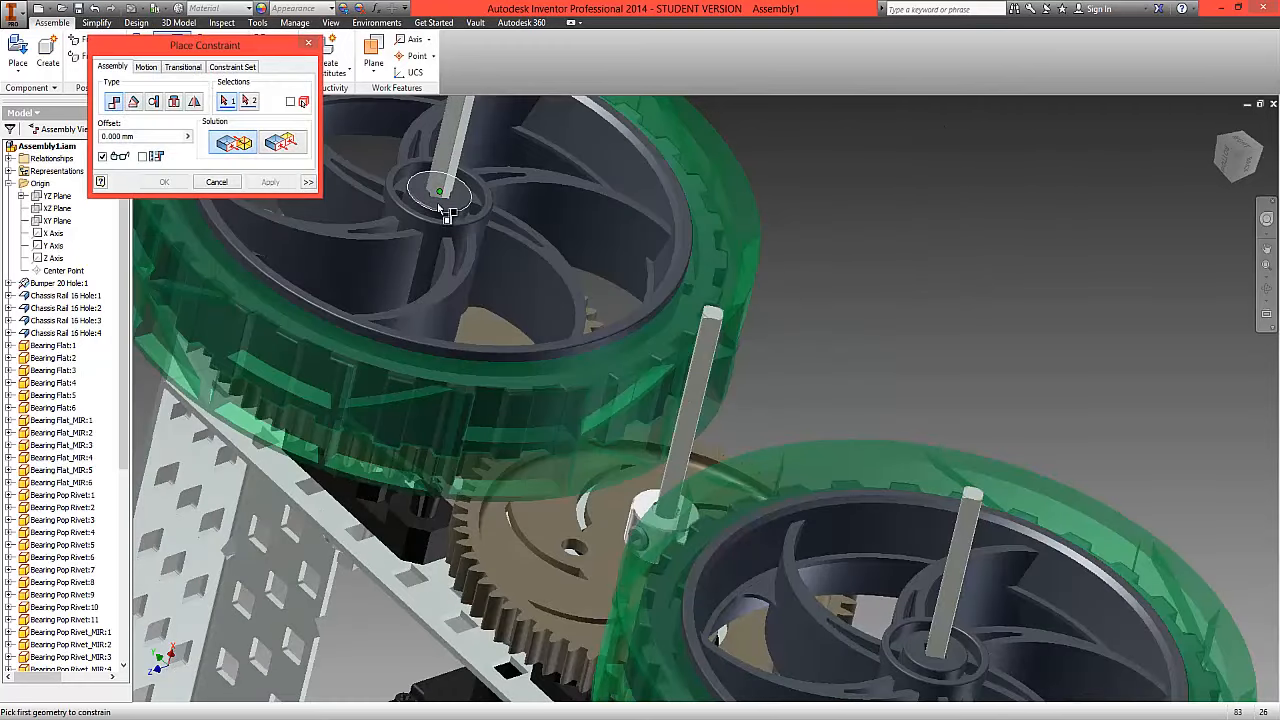
{"action": "left_click", "coordinate": [437, 233]}
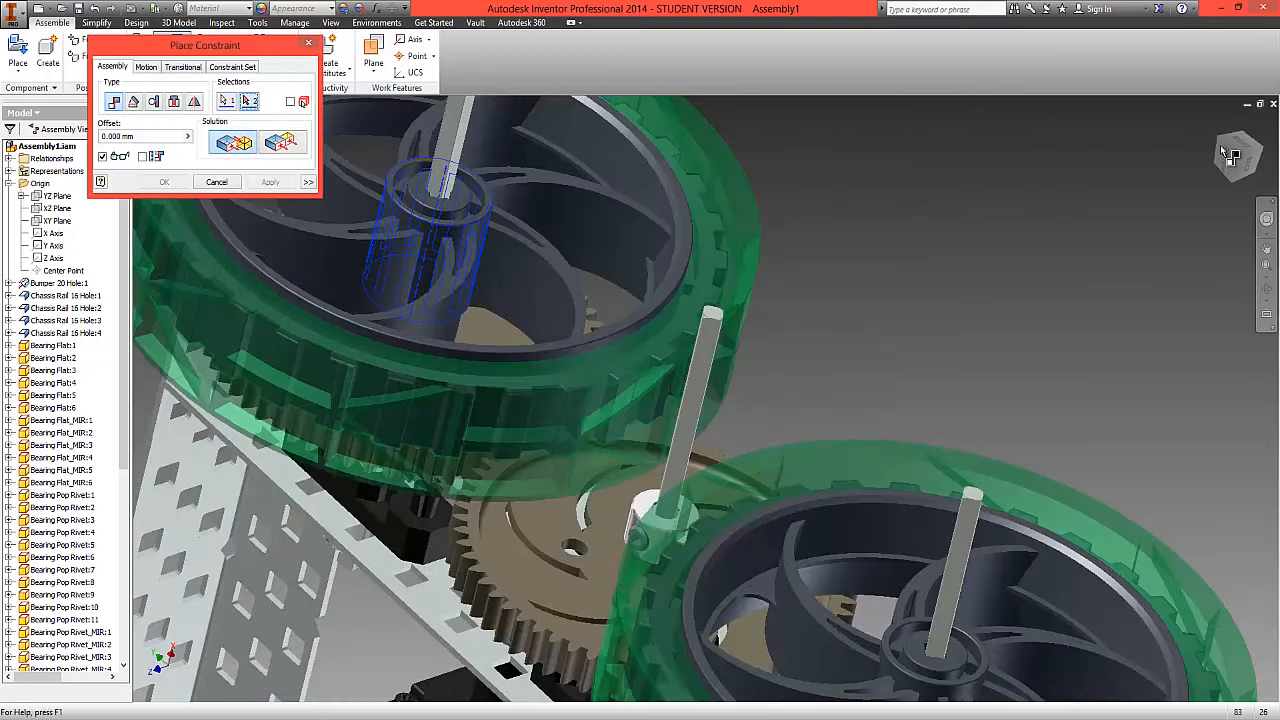
{"action": "left_click", "coordinate": [1228, 172]}
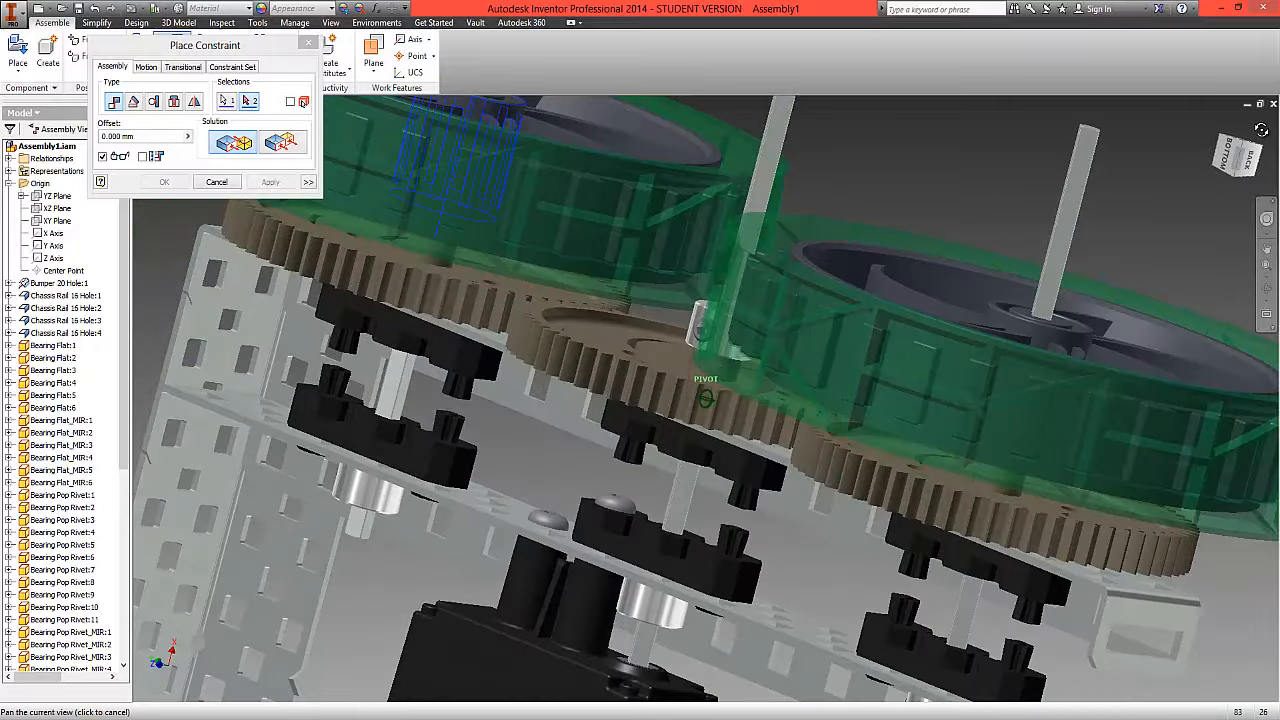
{"action": "left_click", "coordinate": [367, 503]}
{"action": "left_click", "coordinate": [214, 182]}
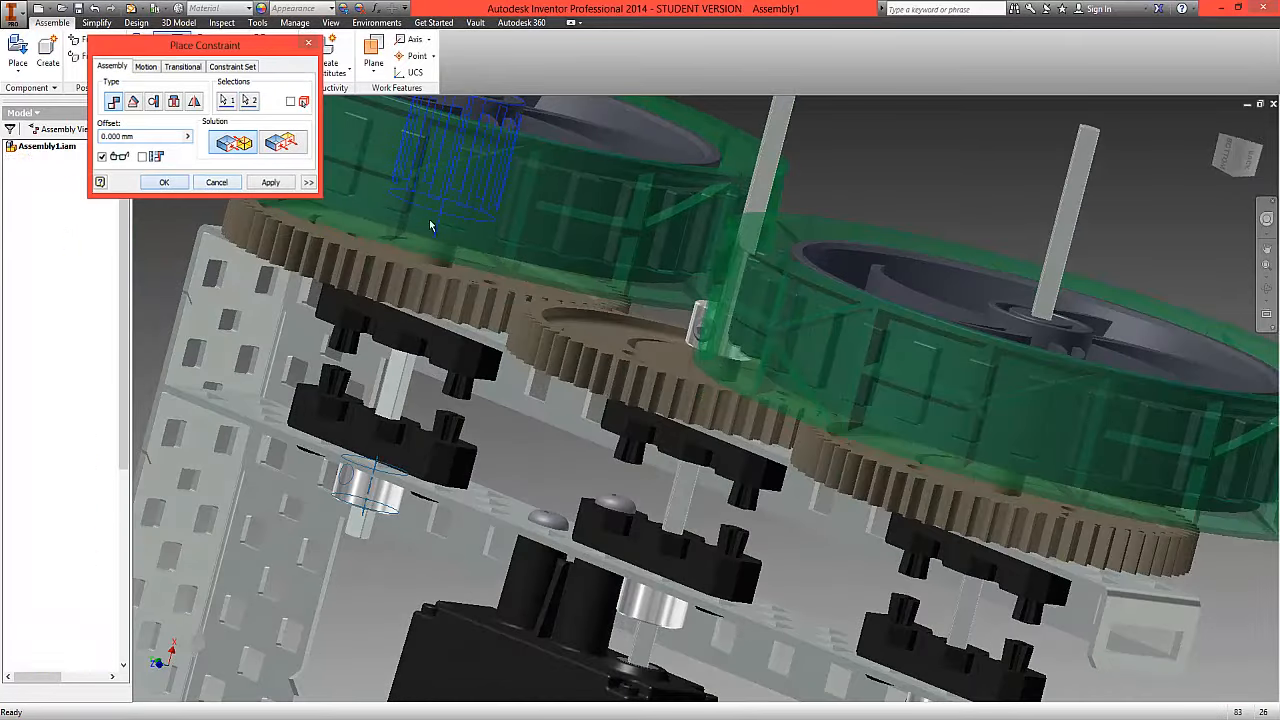
Place two Shaft Collar components from the Motion folder in the empty space beside the wheels.
{"action": "scroll", "coordinate": [850, 390], "scroll_direction": "up", "scroll_amount": 3}
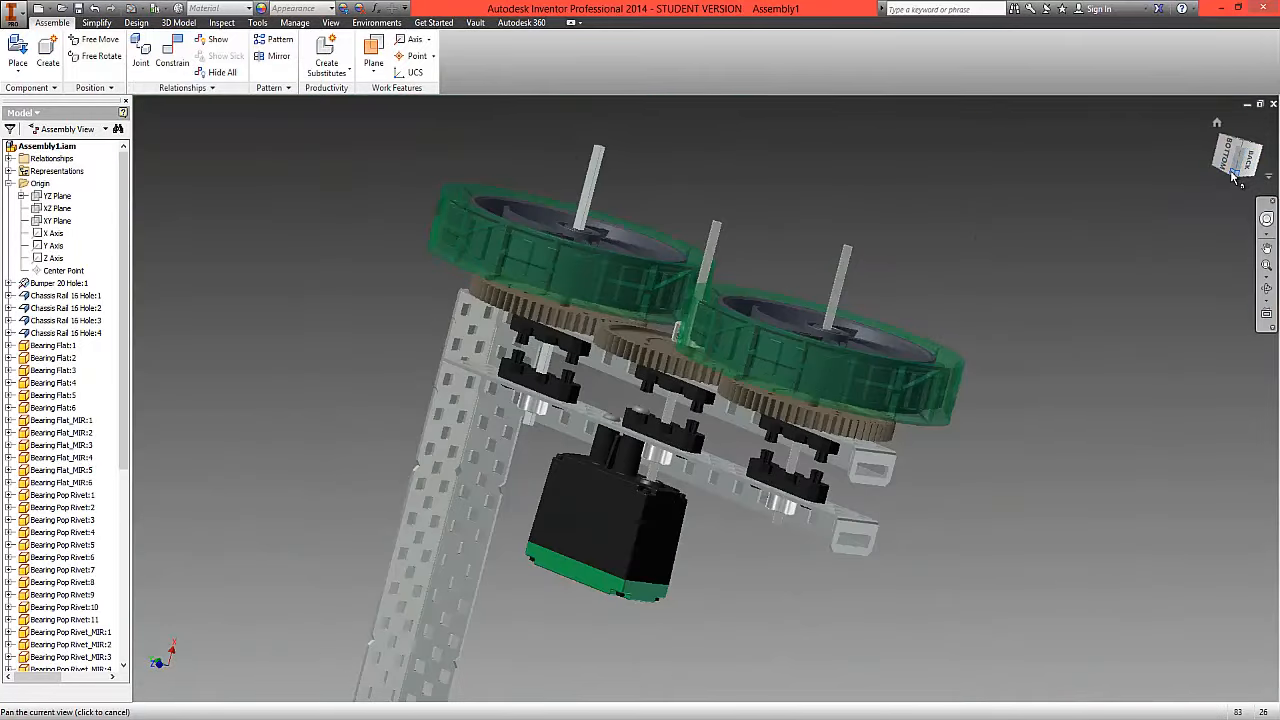
{"action": "mouse_move", "coordinate": [1238, 165]}
{"action": "left_mouse_down"}
{"action": "mouse_move", "coordinate": [1250, 172]}
{"action": "mouse_move", "coordinate": [1226, 160]}
{"action": "mouse_move", "coordinate": [1236, 182]}
{"action": "left_mouse_up"}
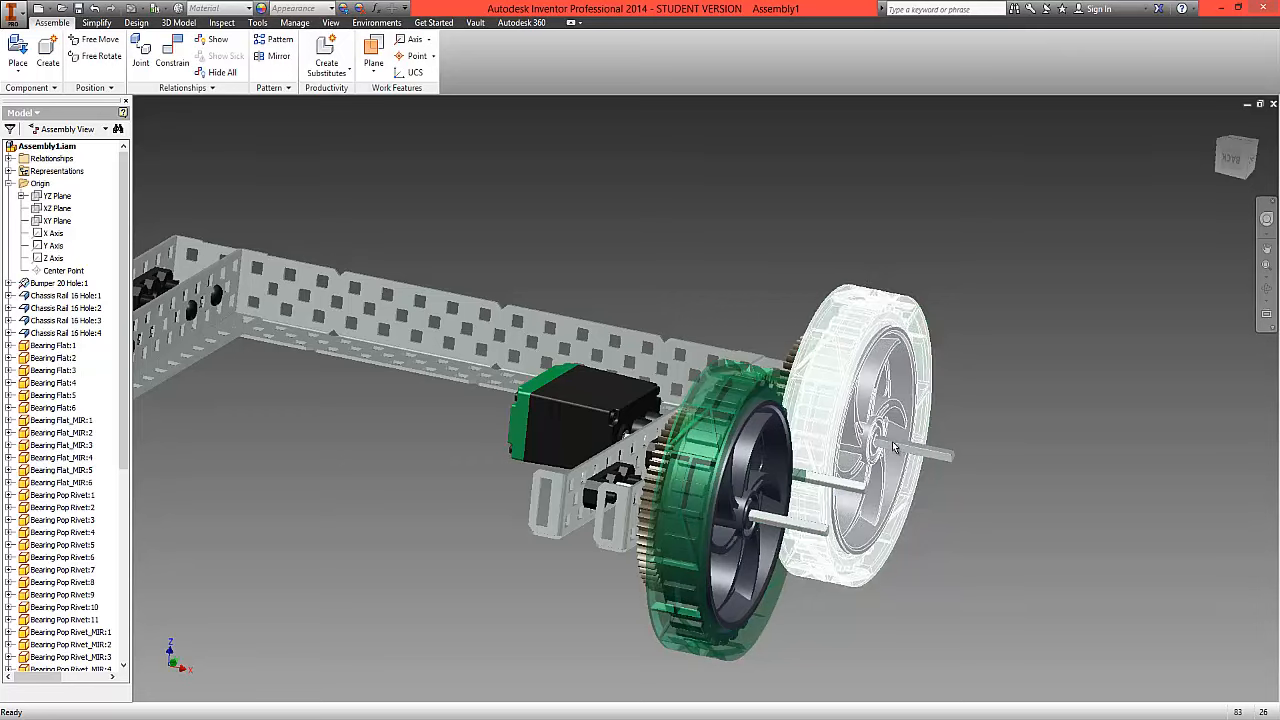
{"action": "left_click", "coordinate": [57, 195]}
{"action": "left_click", "coordinate": [12, 67]}
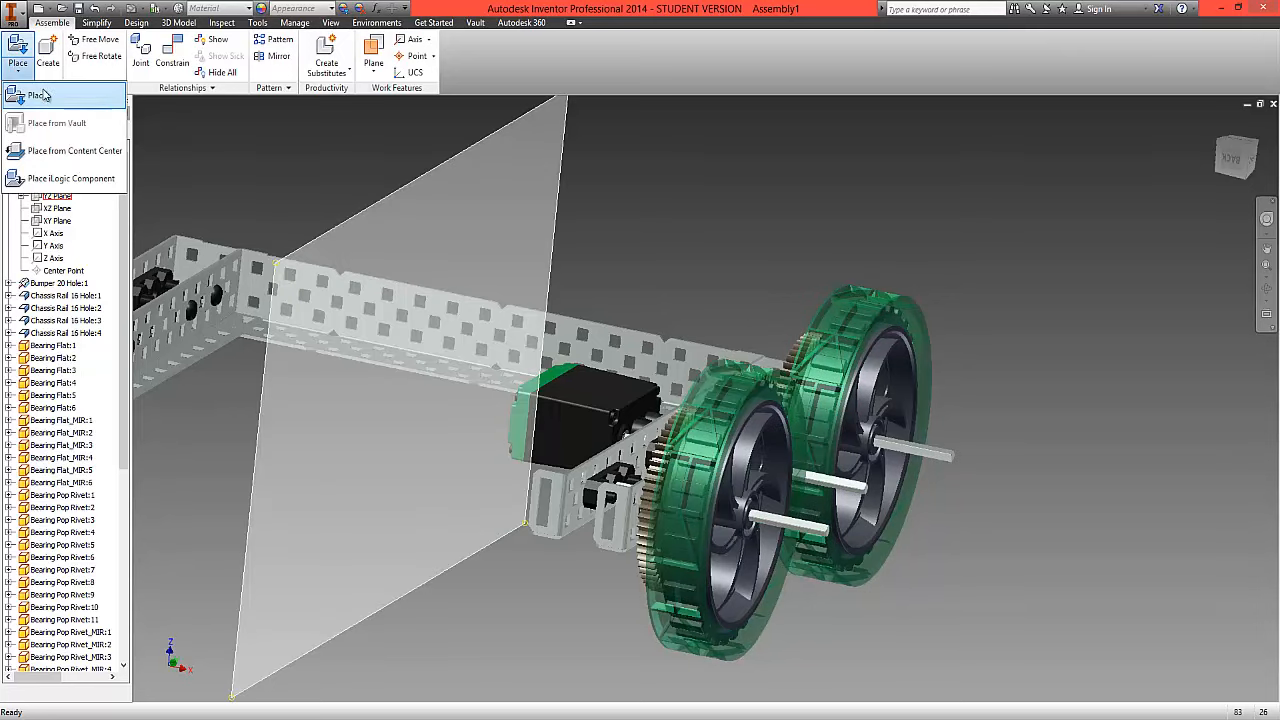
{"action": "left_click", "coordinate": [40, 95]}
{"action": "left_click_drag", "start_coordinate": [727, 172], "coordinate": [727, 330]}
{"action": "left_click", "coordinate": [250, 235]}
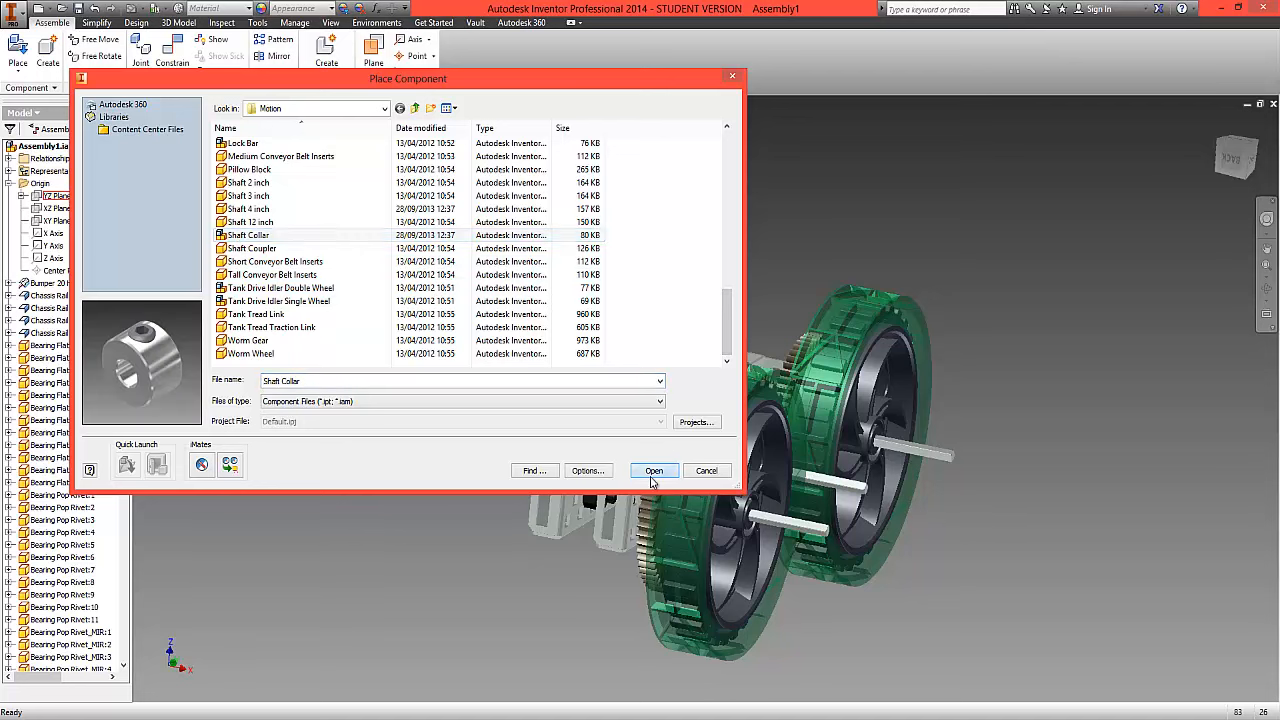
{"action": "left_click", "coordinate": [653, 470]}
{"action": "left_click", "coordinate": [1030, 480]}
{"action": "left_click", "coordinate": [924, 588]}
{"action": "right_click", "coordinate": [979, 518]}
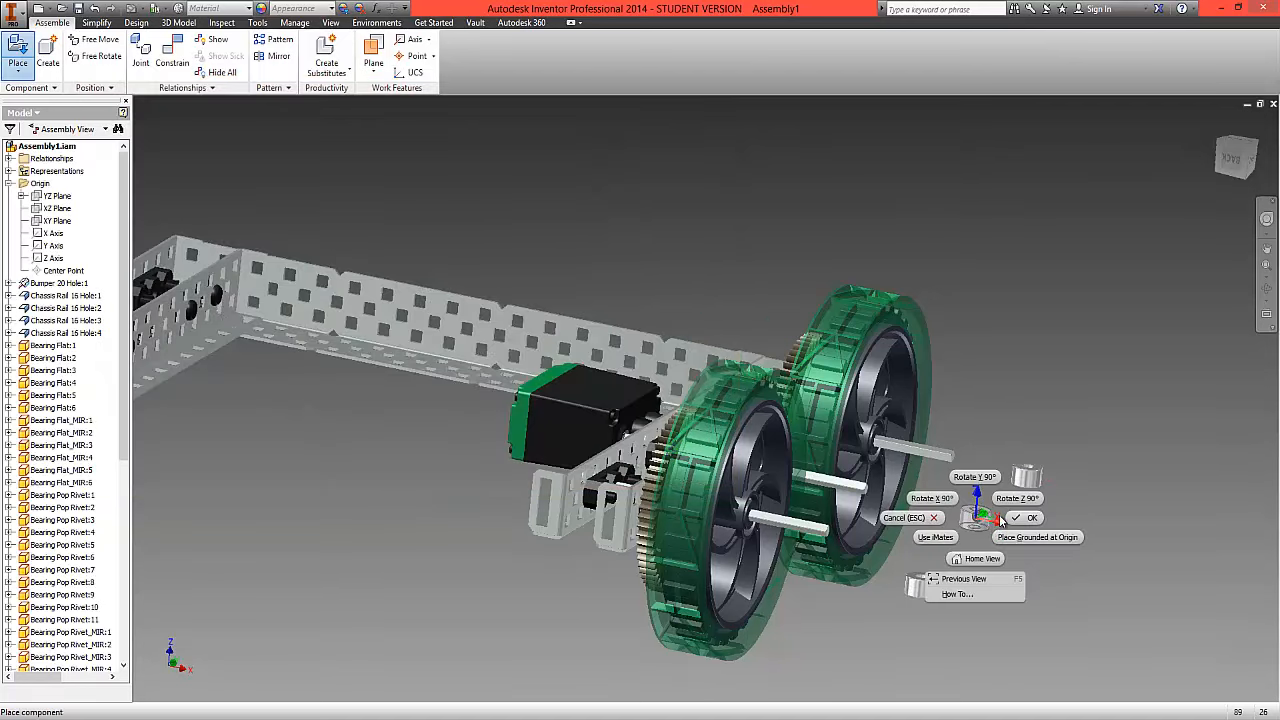
{"action": "left_click", "coordinate": [1022, 517]}
Mate one loose shaft collar's end face to the outer hub face of the bumper-side wheel, with zero offset.
{"action": "scroll", "coordinate": [1033, 453], "scroll_direction": "up", "scroll_amount": 3}
{"action": "scroll", "coordinate": [1033, 453], "scroll_direction": "down", "scroll_amount": 6}
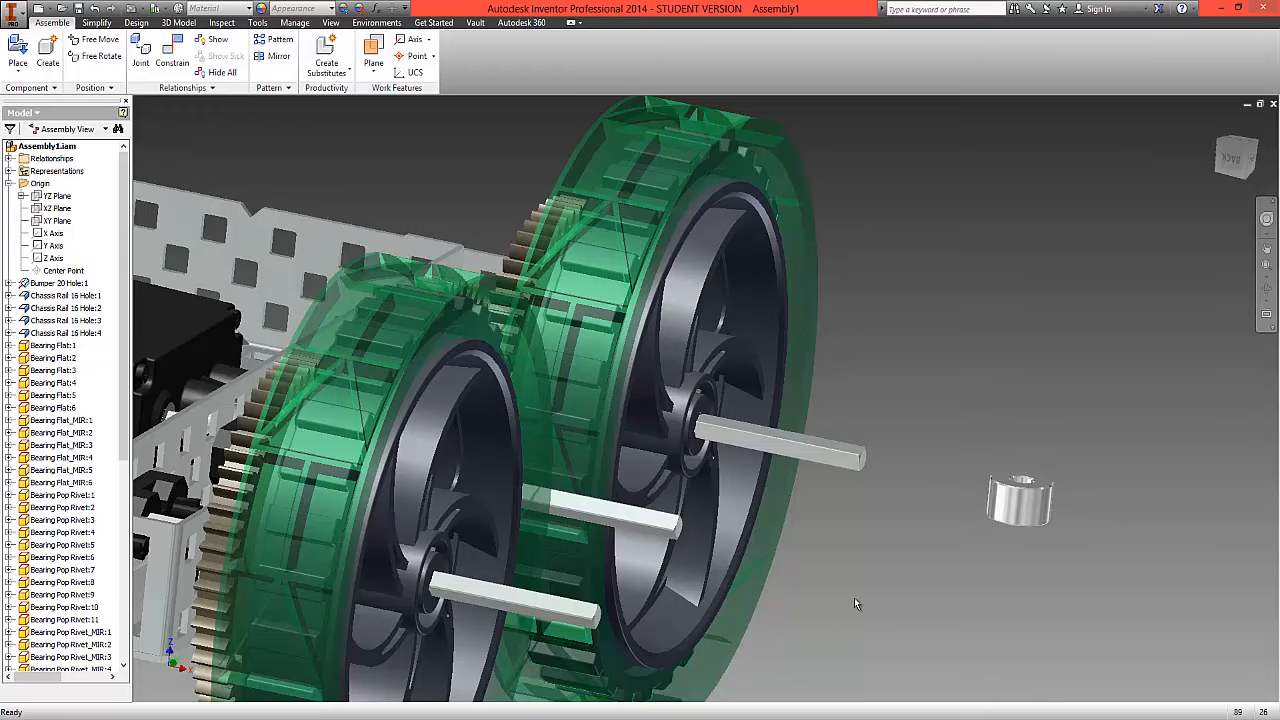
{"action": "middle_click_drag", "start_coordinate": [907, 363], "coordinate": [954, 153]}
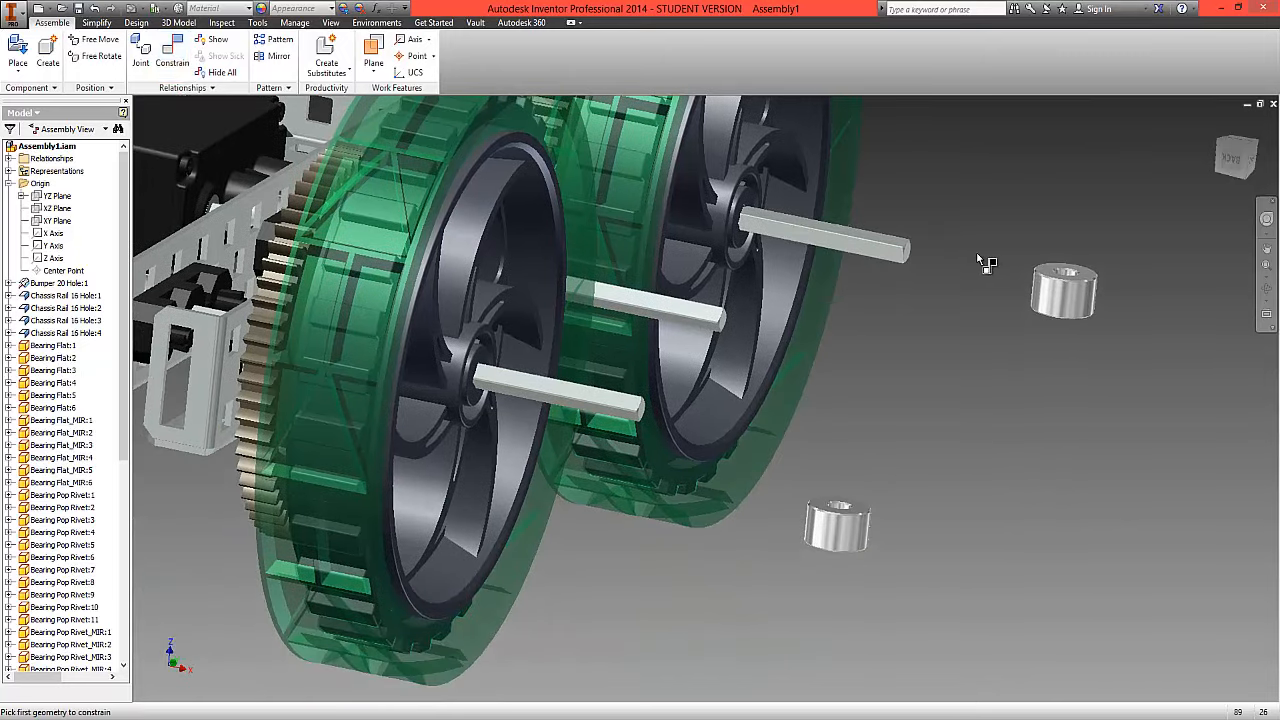
{"action": "left_click", "coordinate": [1052, 276]}
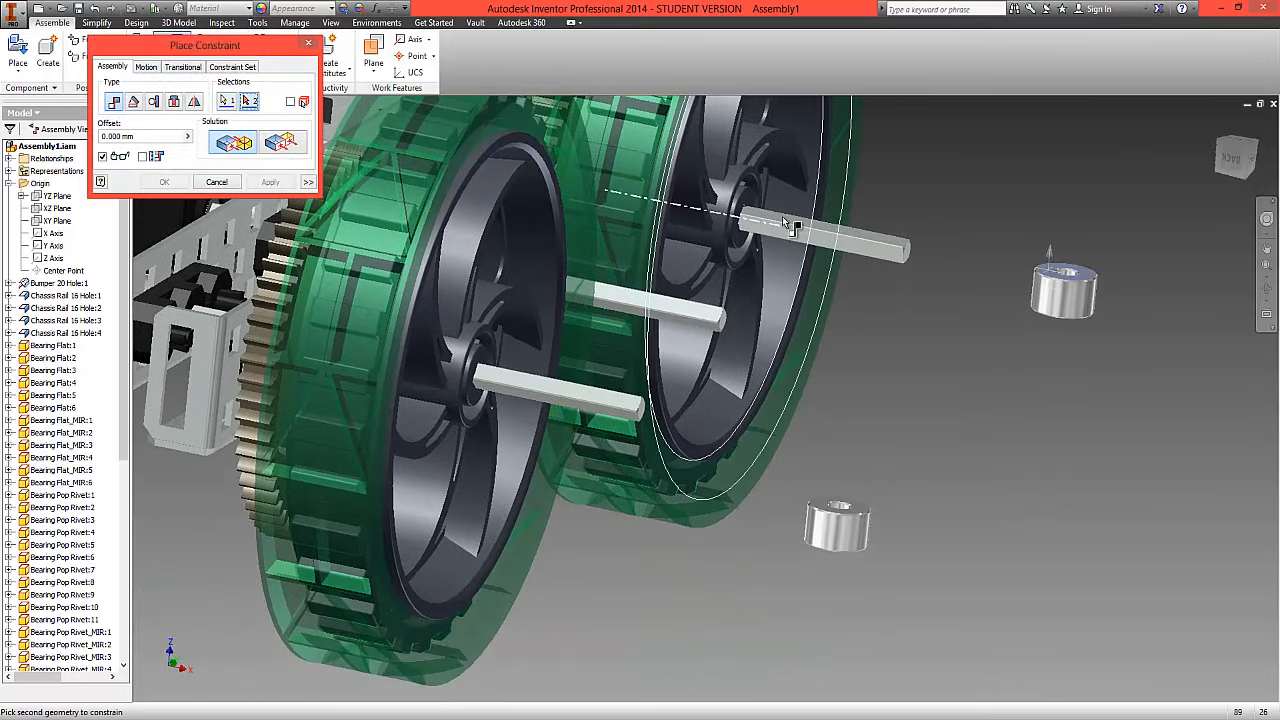
{"action": "left_click", "coordinate": [748, 204]}
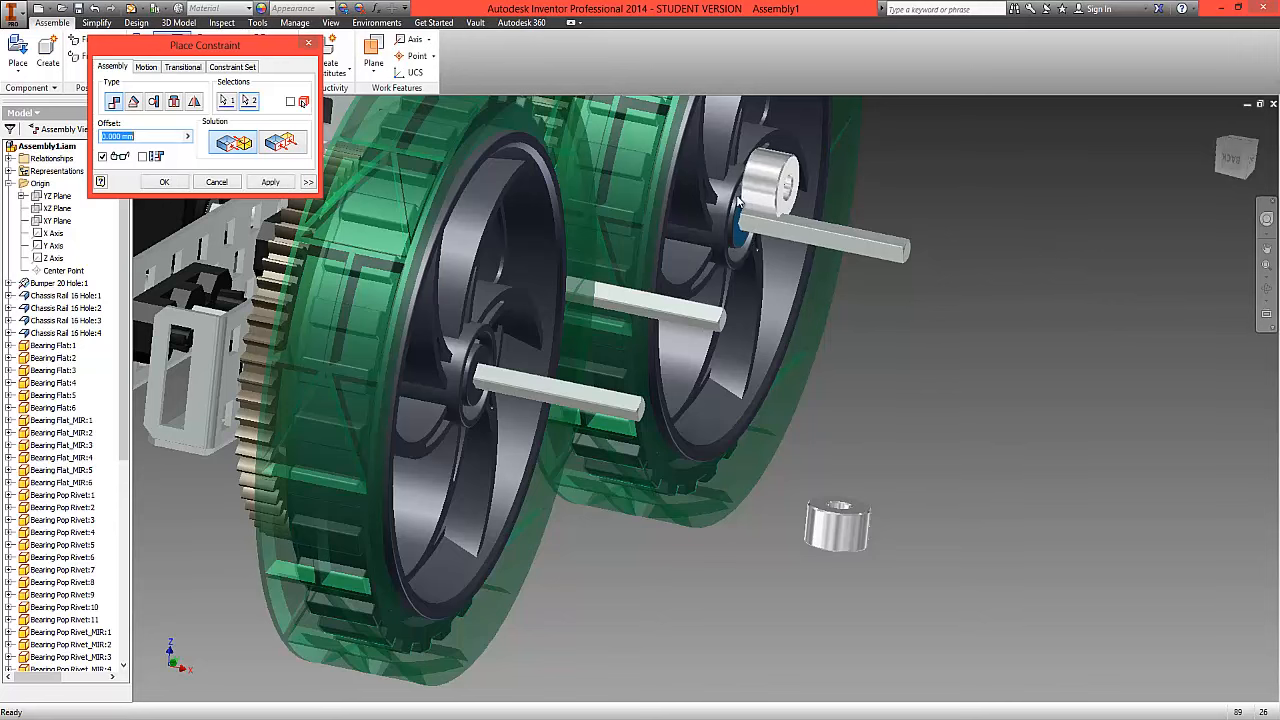
{"action": "left_click", "coordinate": [218, 182]}
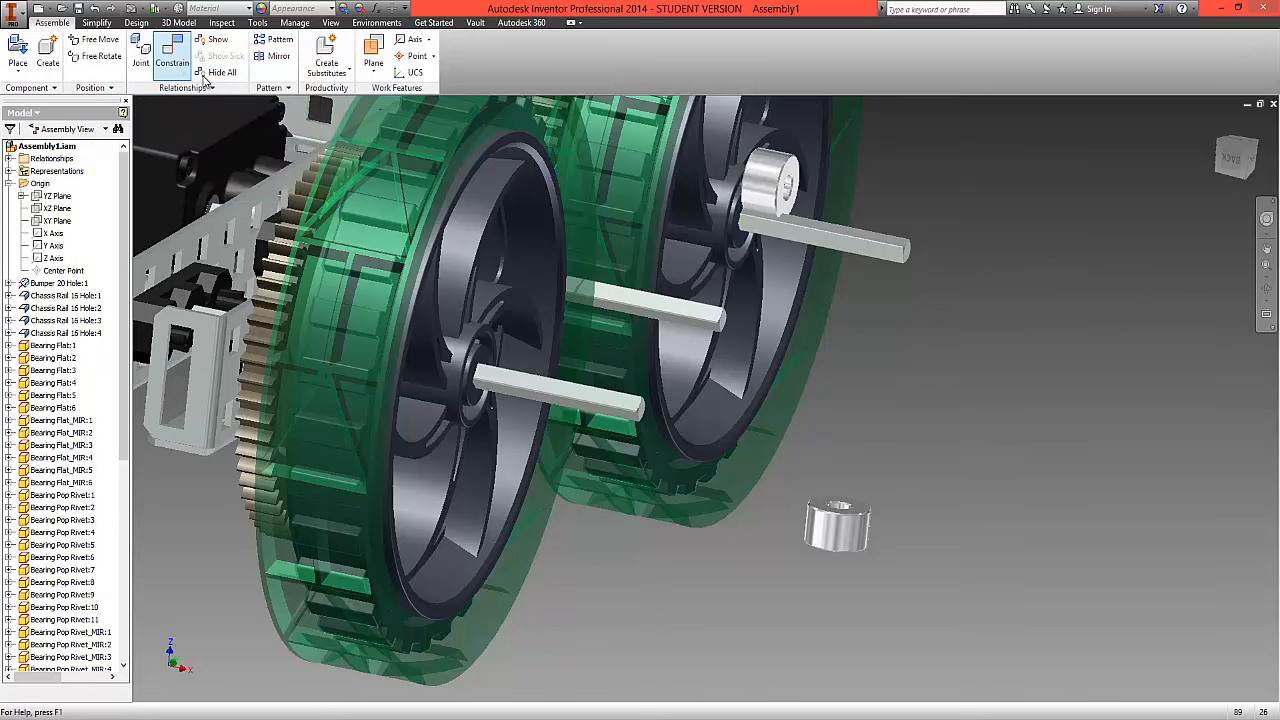
Mate that collar's axis with the hub axis of the bumper-side wheel.
{"action": "left_click", "coordinate": [172, 55]}
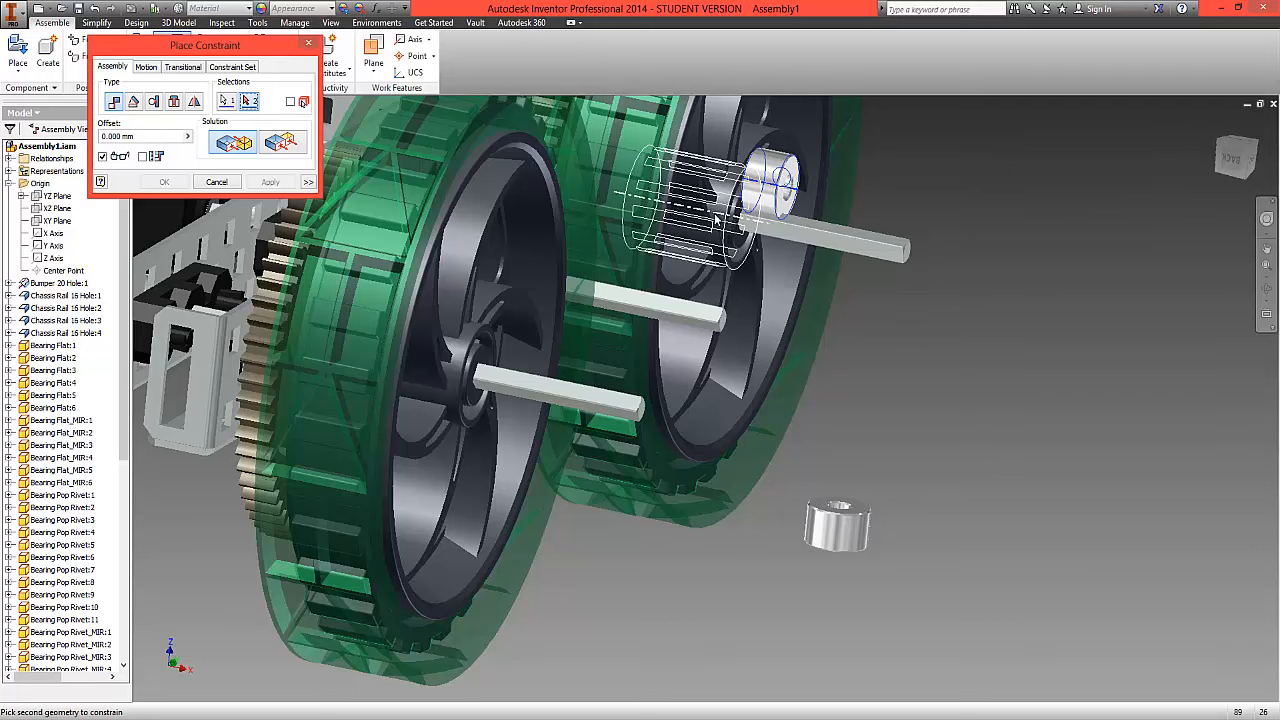
{"action": "left_click", "coordinate": [723, 216]}
{"action": "left_click", "coordinate": [164, 183]}
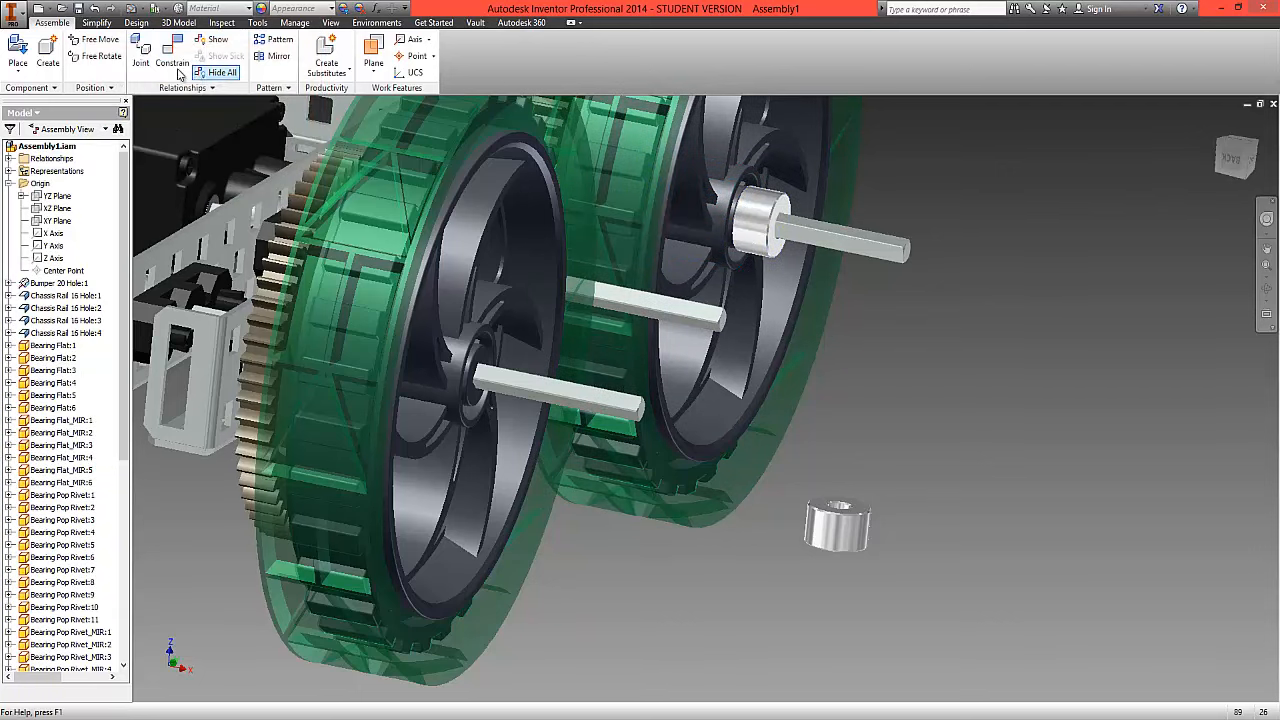
Mate the remaining loose collar's end face to the outer hub face of the wheel at the rail's open end, with zero offset.
{"action": "left_click", "coordinate": [172, 62]}
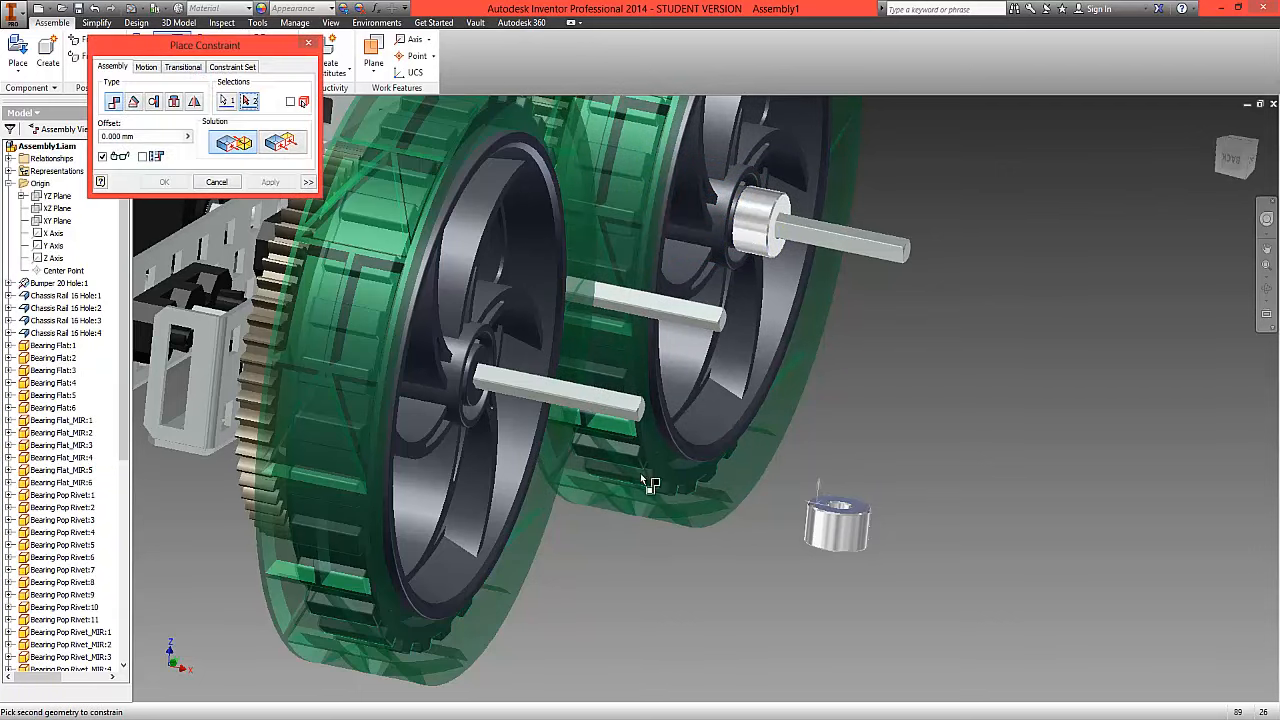
{"action": "left_click", "coordinate": [485, 358]}
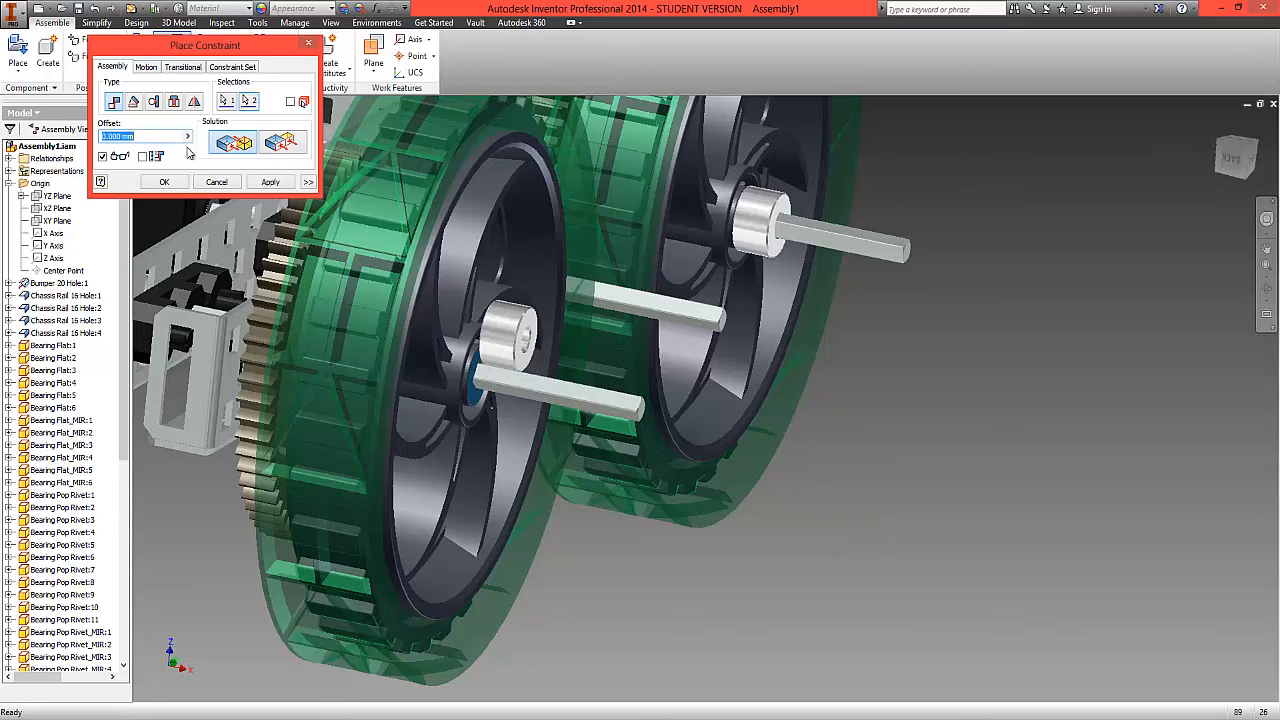
{"action": "left_click", "coordinate": [164, 183]}
Mate the second collar's axis with the hub axis of the wheel at the rail's open end.
{"action": "left_click", "coordinate": [172, 62]}
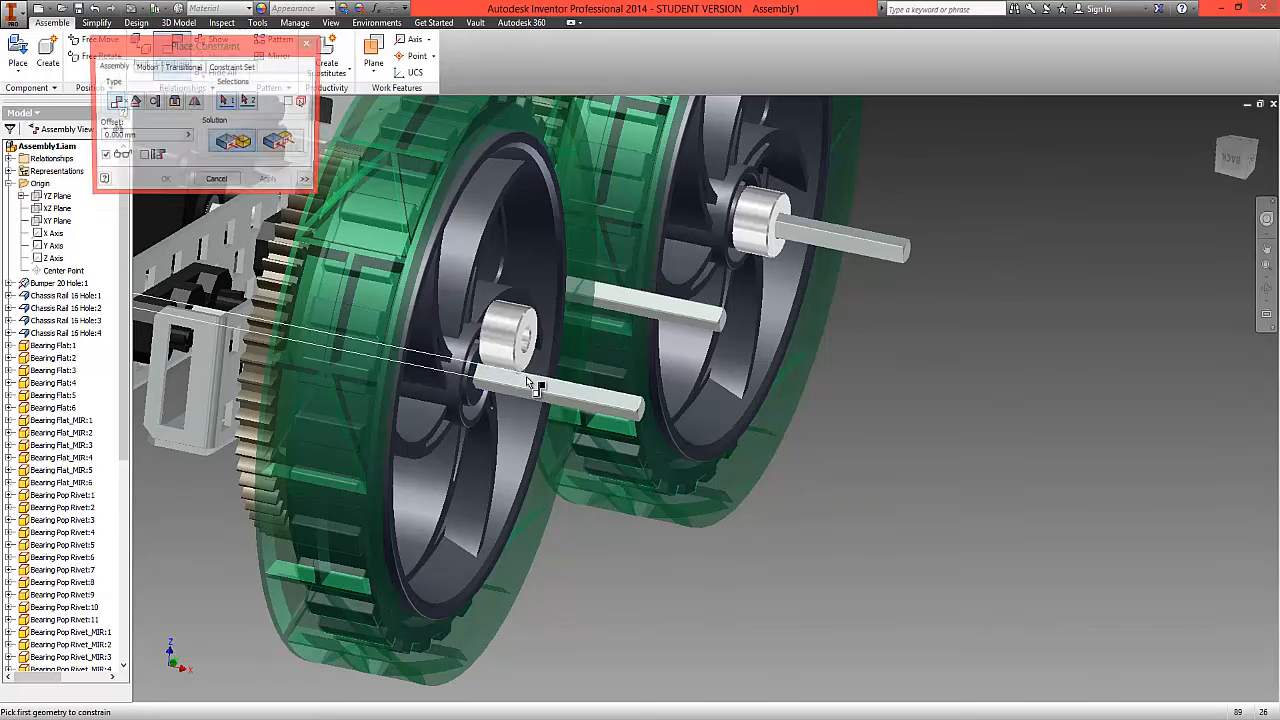
{"action": "left_click", "coordinate": [505, 345]}
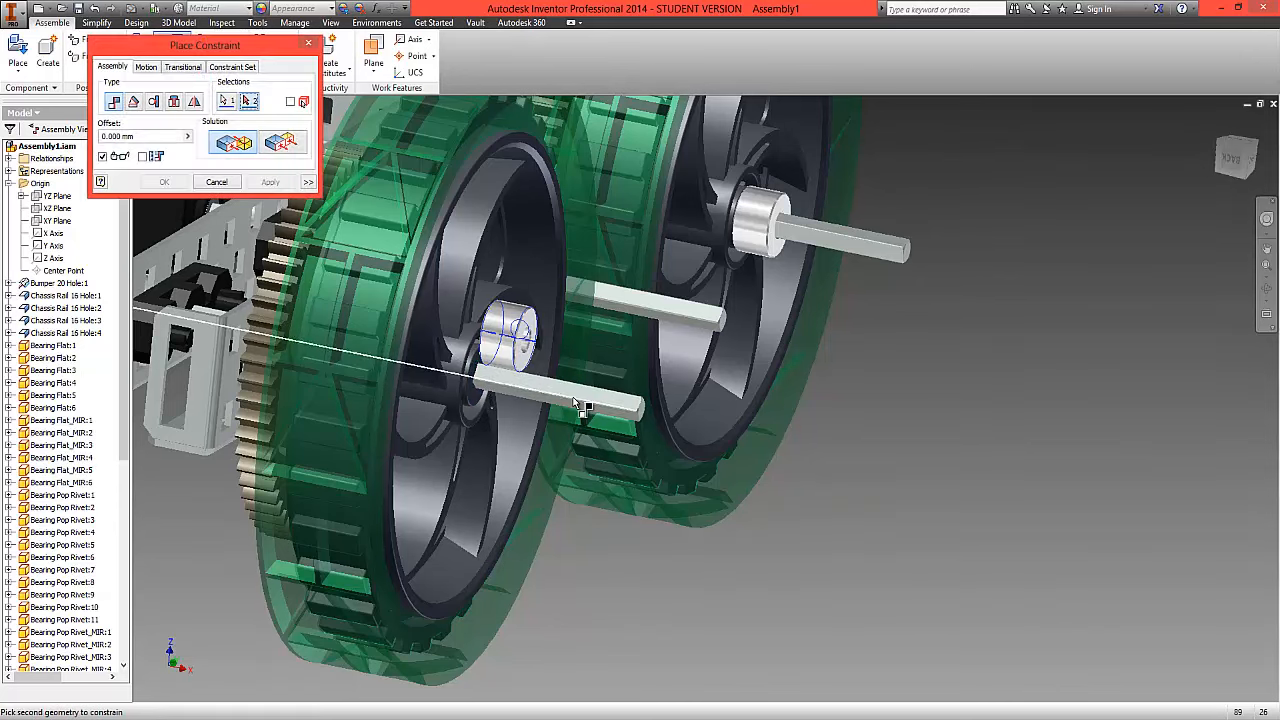
{"action": "left_click", "coordinate": [457, 382]}
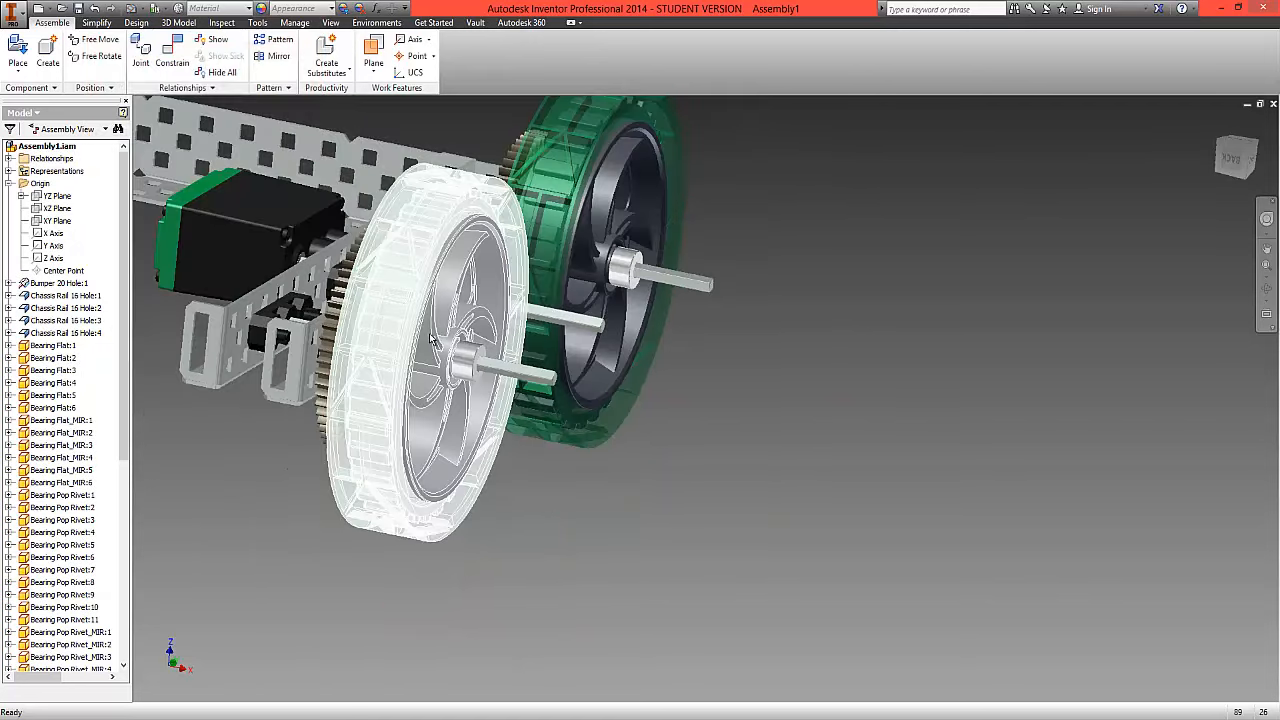
Examine the wheel, gear and motor side of the chassis from below and from the home view.
{"action": "scroll", "coordinate": [430, 338], "scroll_direction": "down", "scroll_amount": 3}
{"action": "left_click_drag", "start_coordinate": [1249, 152], "coordinate": [1002, 206]}
{"action": "scroll", "coordinate": [451, 396], "scroll_direction": "down", "scroll_amount": 3}
{"action": "middle_click_drag", "start_coordinate": [601, 398], "coordinate": [890, 402]}
{"action": "scroll", "coordinate": [870, 404], "scroll_direction": "up", "scroll_amount": 2}
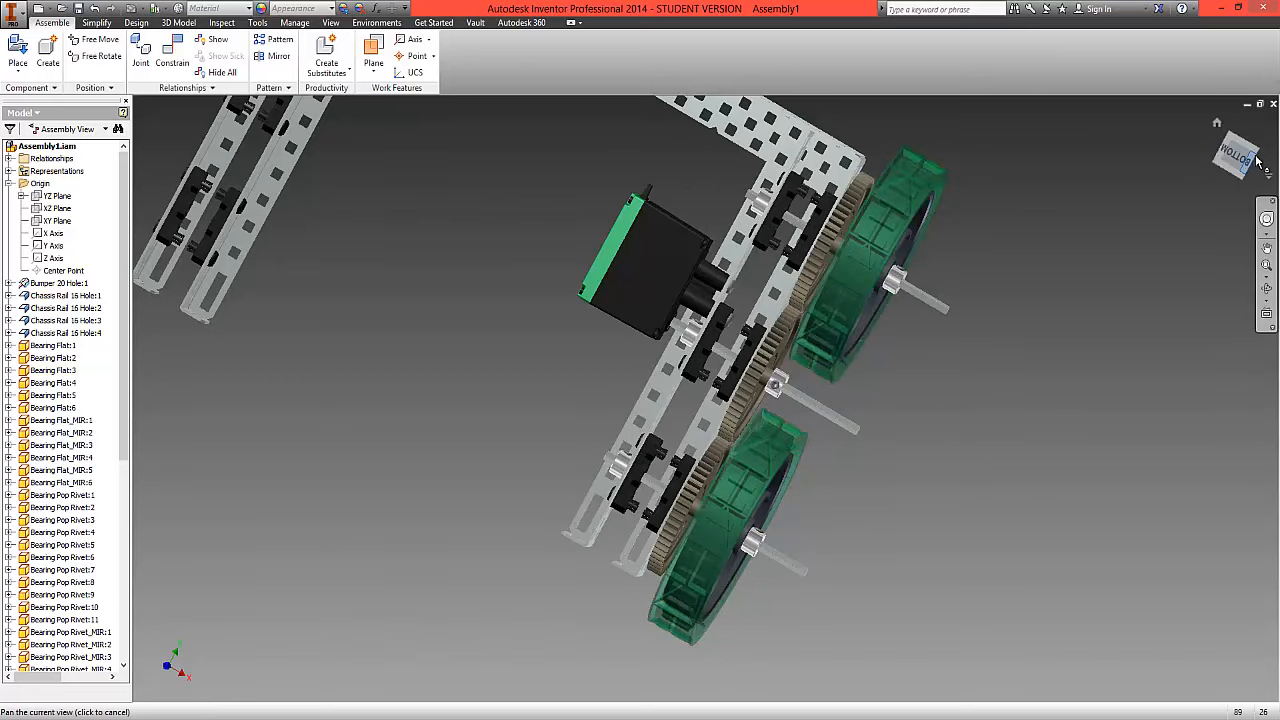
{"action": "left_click_drag", "start_coordinate": [1257, 158], "coordinate": [745, 102]}
{"action": "key", "text": "F6"}
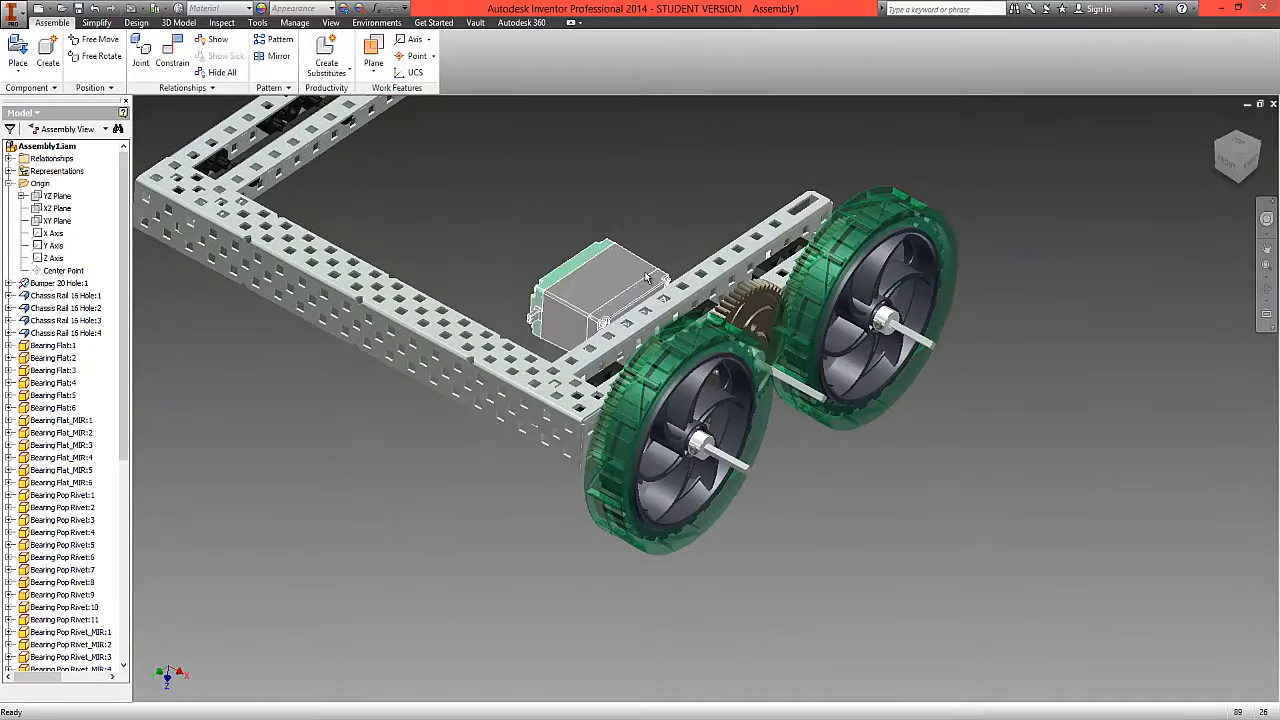
{"action": "left_click_drag", "start_coordinate": [588, 272], "coordinate": [780, 391]}
{"action": "middle_click_drag", "start_coordinate": [779, 391], "coordinate": [635, 397]}
{"action": "scroll", "coordinate": [780, 334], "scroll_direction": "up", "scroll_amount": 5}
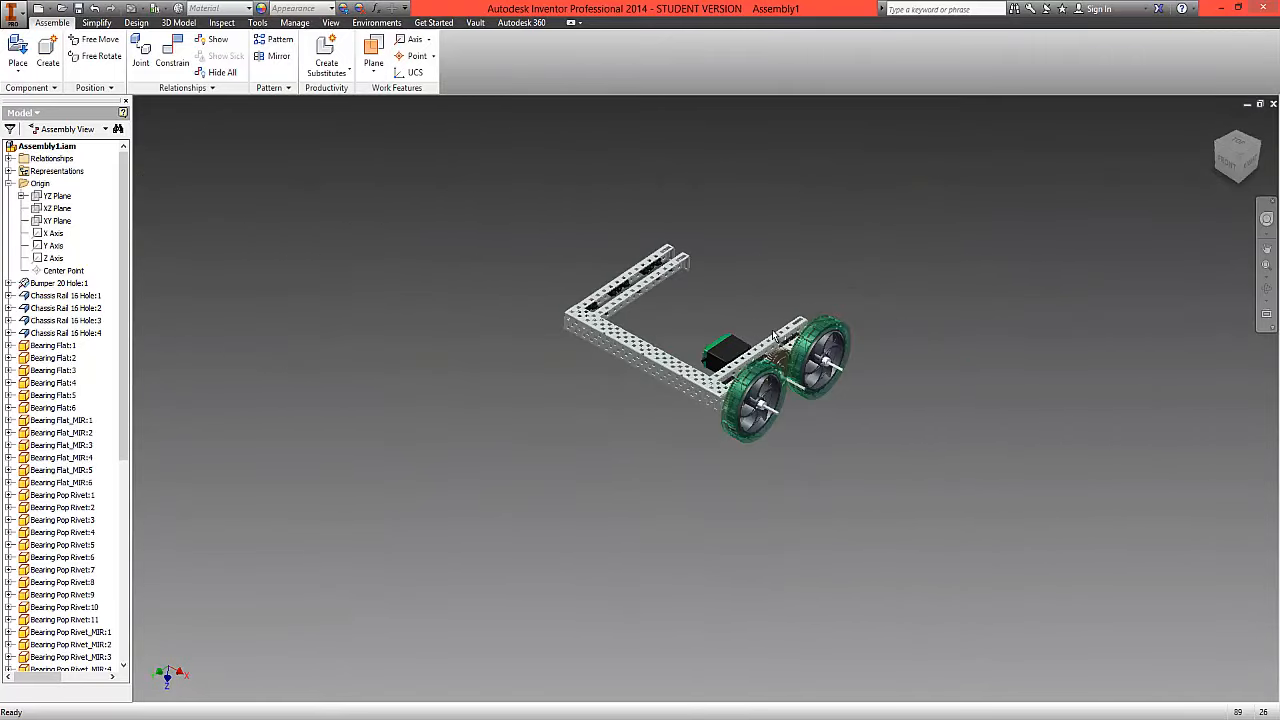
{"action": "scroll", "coordinate": [780, 334], "scroll_direction": "down", "scroll_amount": 3}
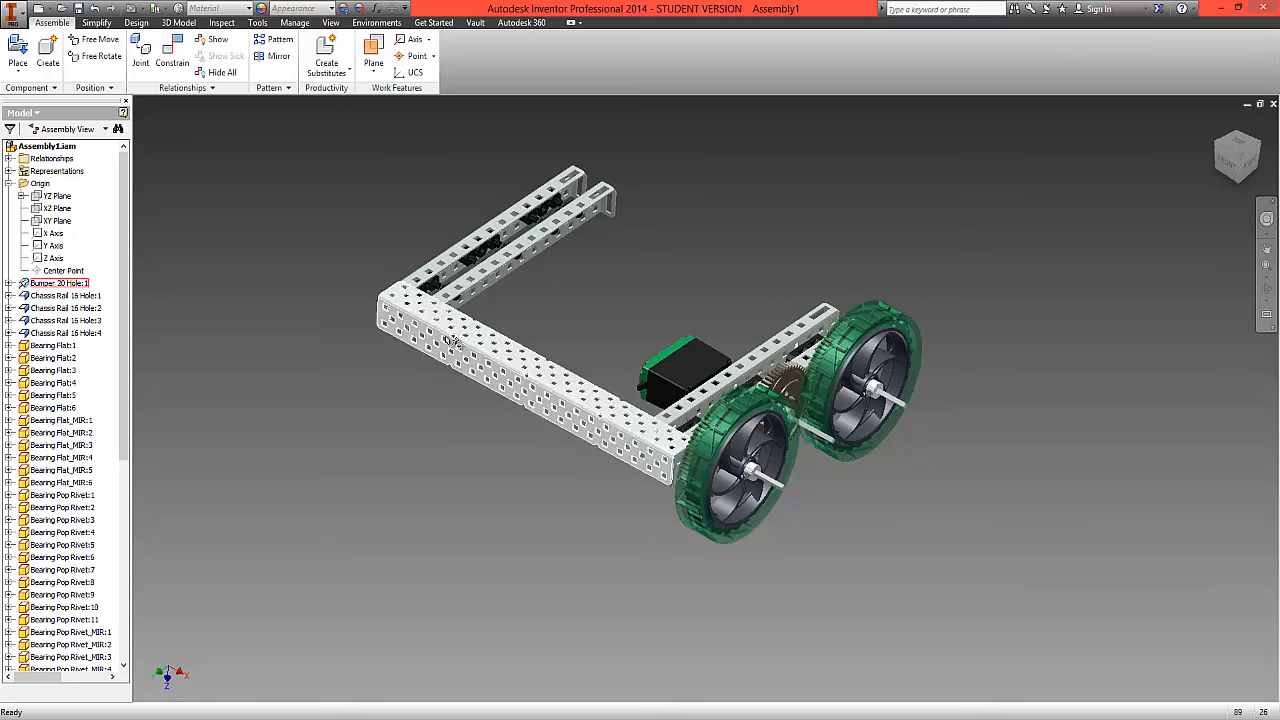
Start mirroring components and select the 393 motor and the three shaft collars along the inner rail.
{"action": "left_click", "coordinate": [275, 58]}
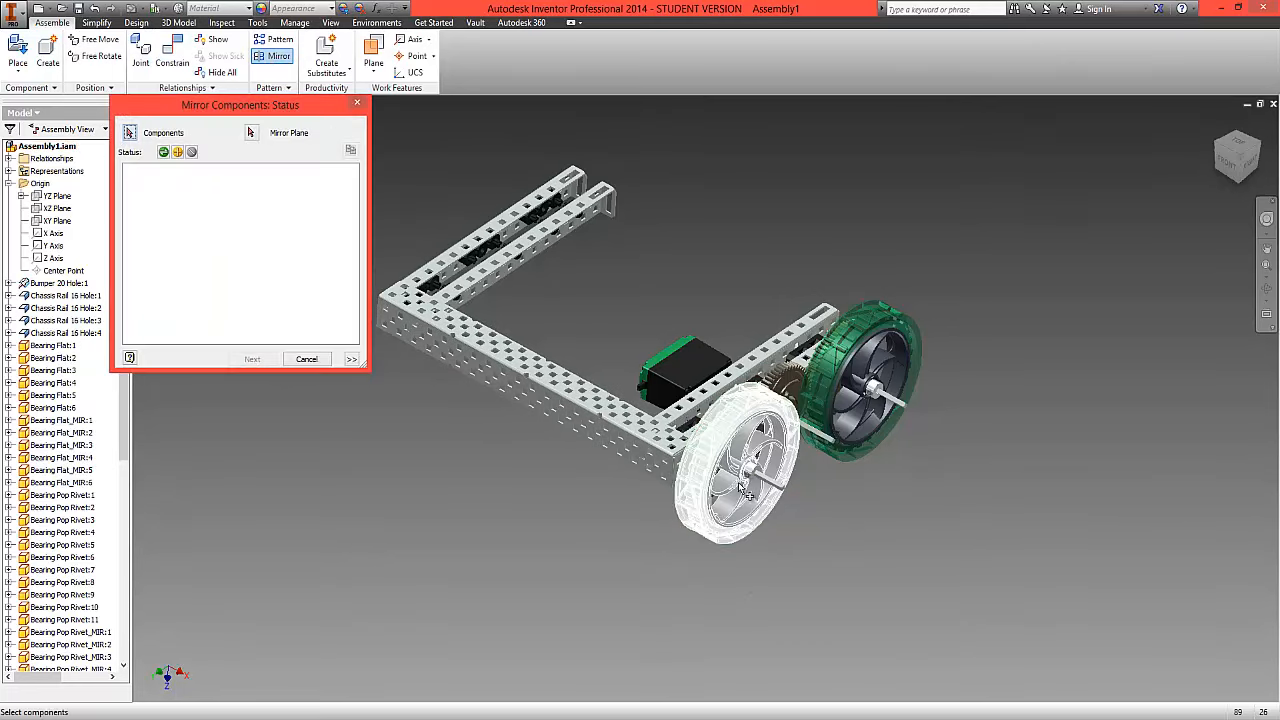
{"action": "left_click_drag", "start_coordinate": [1240, 188], "coordinate": [152, 476]}
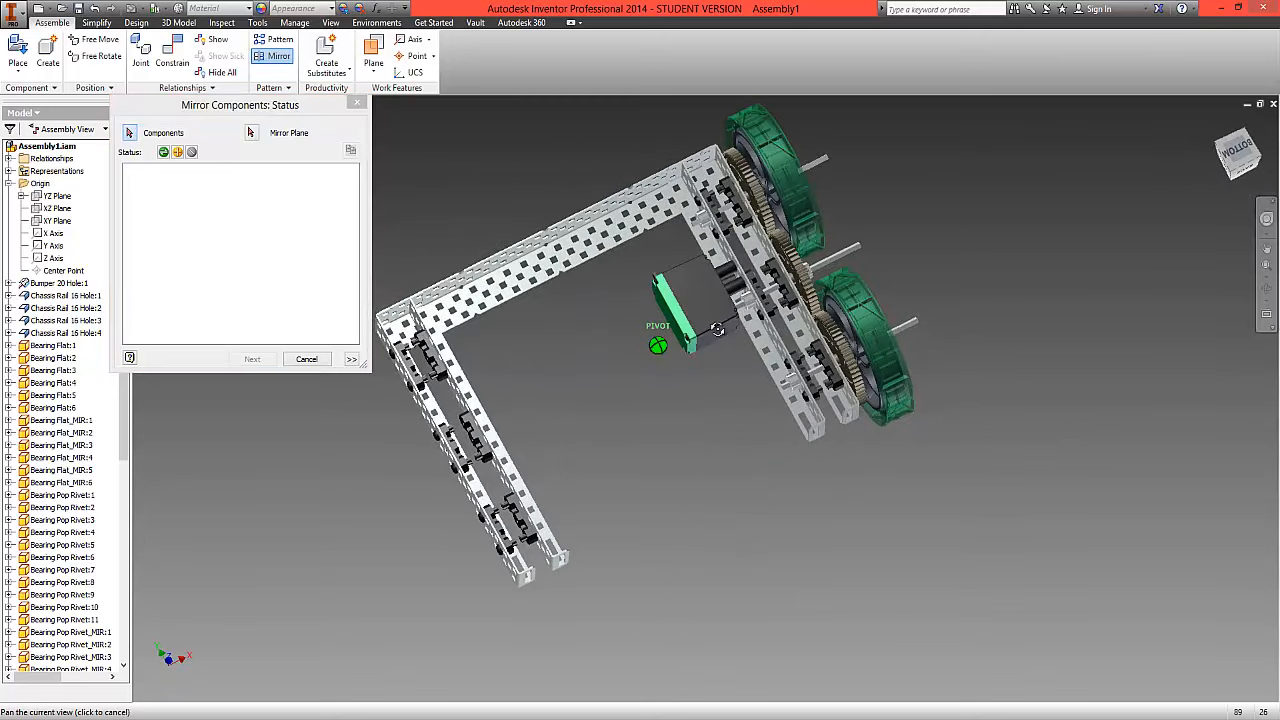
{"action": "scroll", "coordinate": [1142, 228], "scroll_direction": "down", "scroll_amount": 3}
{"action": "scroll", "coordinate": [508, 361], "scroll_direction": "up", "scroll_amount": 3}
{"action": "middle_click_drag", "start_coordinate": [508, 385], "coordinate": [1013, 459]}
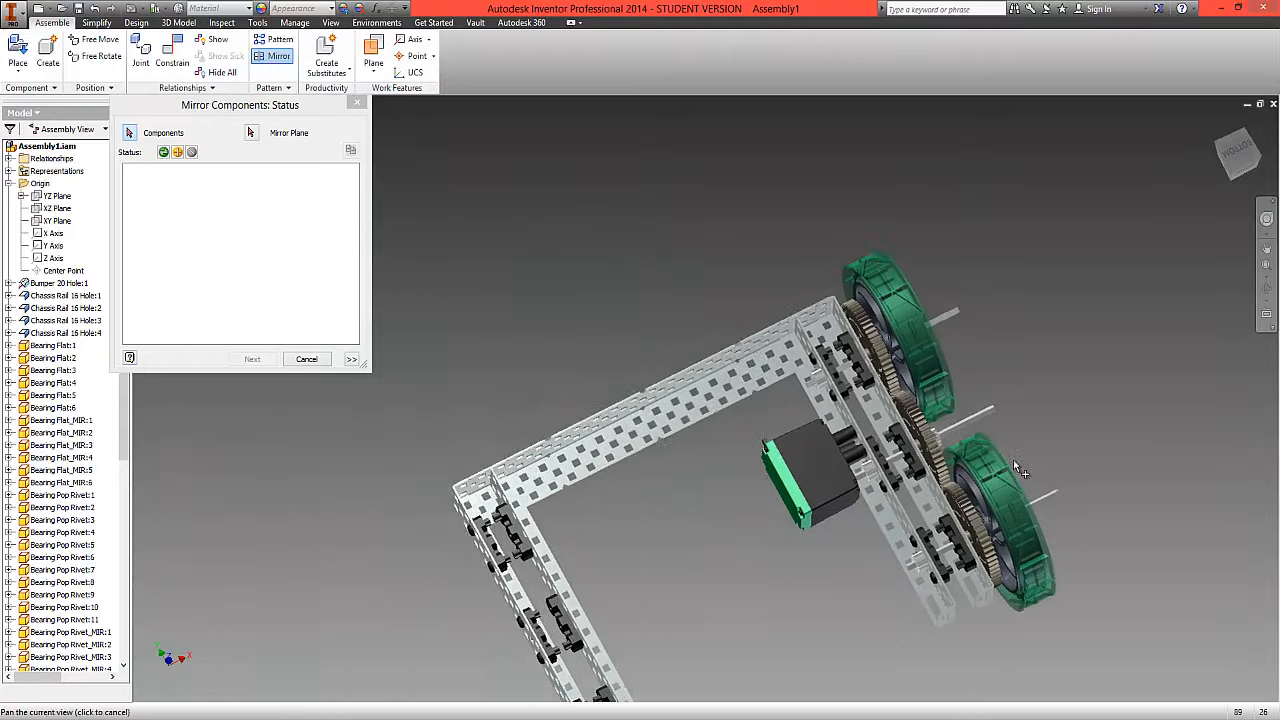
{"action": "left_click", "coordinate": [779, 414]}
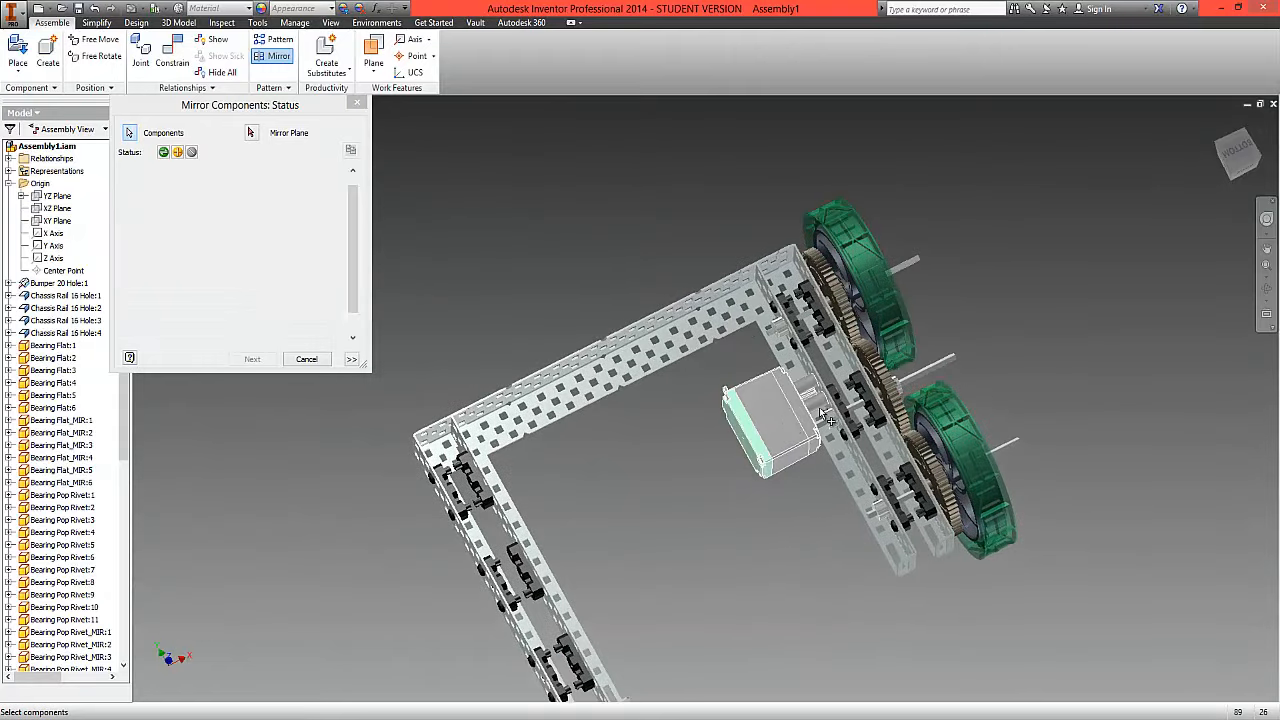
{"action": "scroll", "coordinate": [835, 422], "scroll_direction": "up", "scroll_amount": 1}
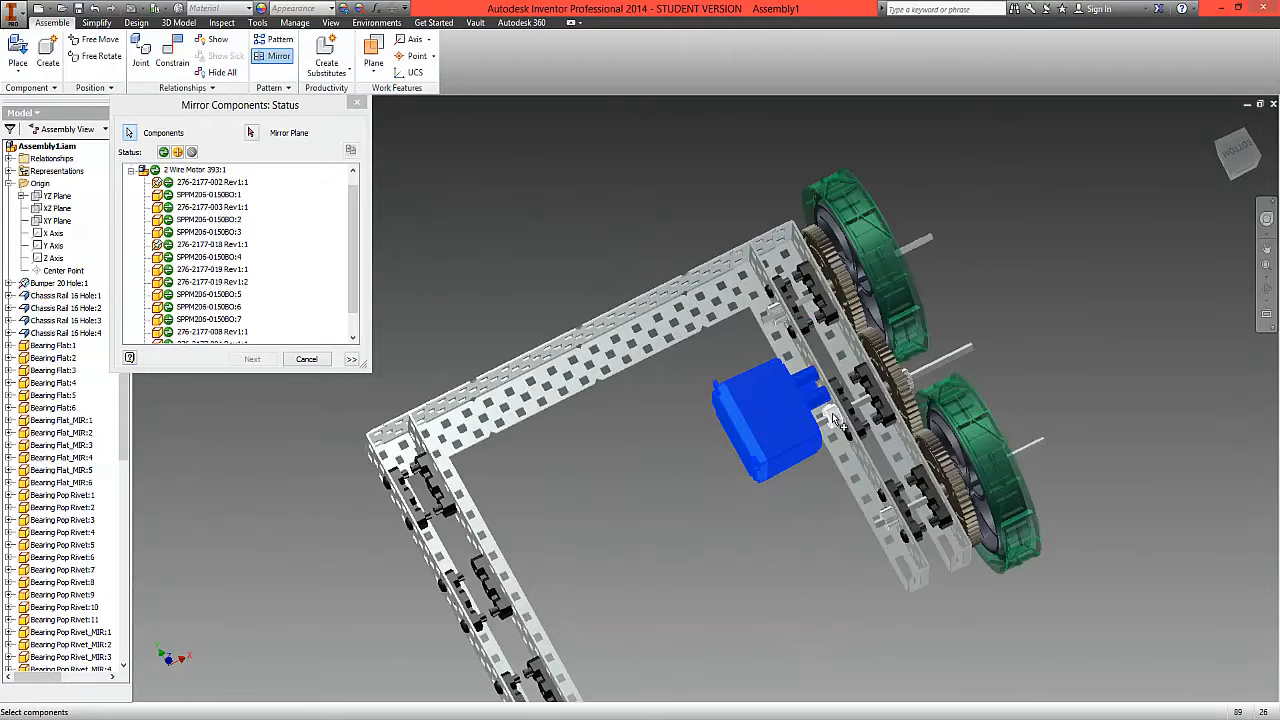
{"action": "left_click", "coordinate": [832, 417]}
{"action": "left_click", "coordinate": [777, 314]}
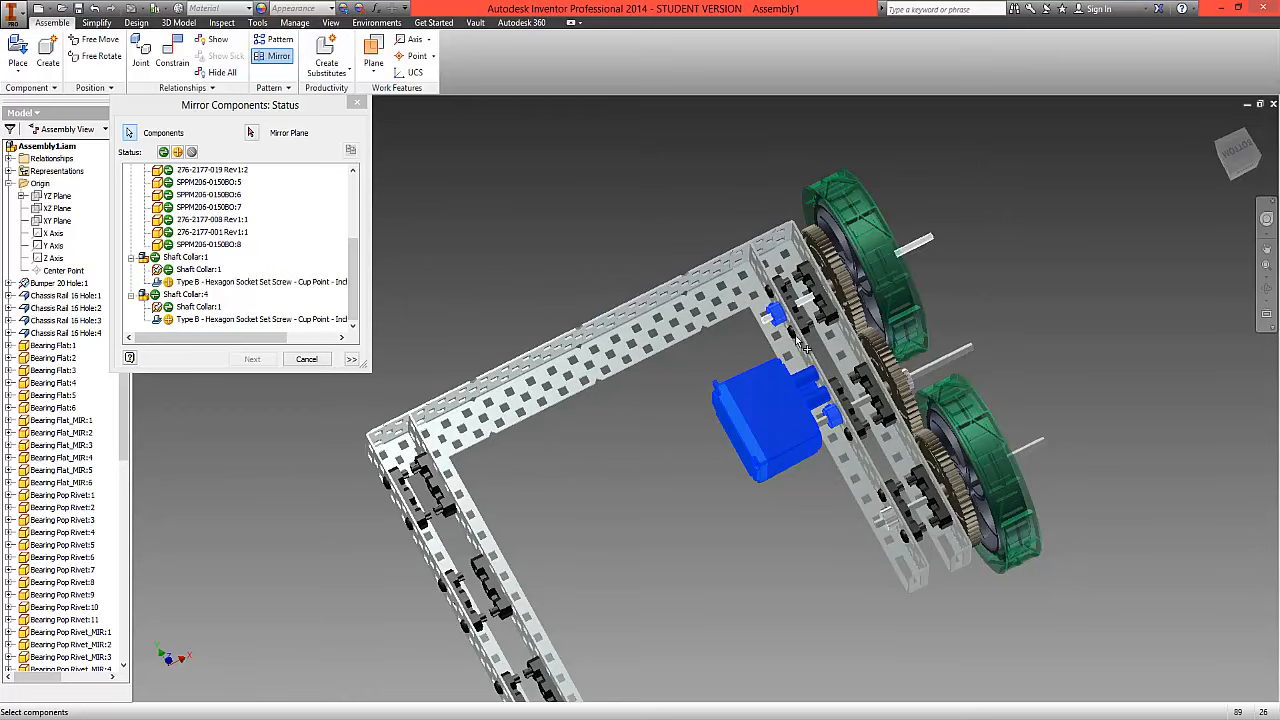
{"action": "left_click", "coordinate": [888, 520]}
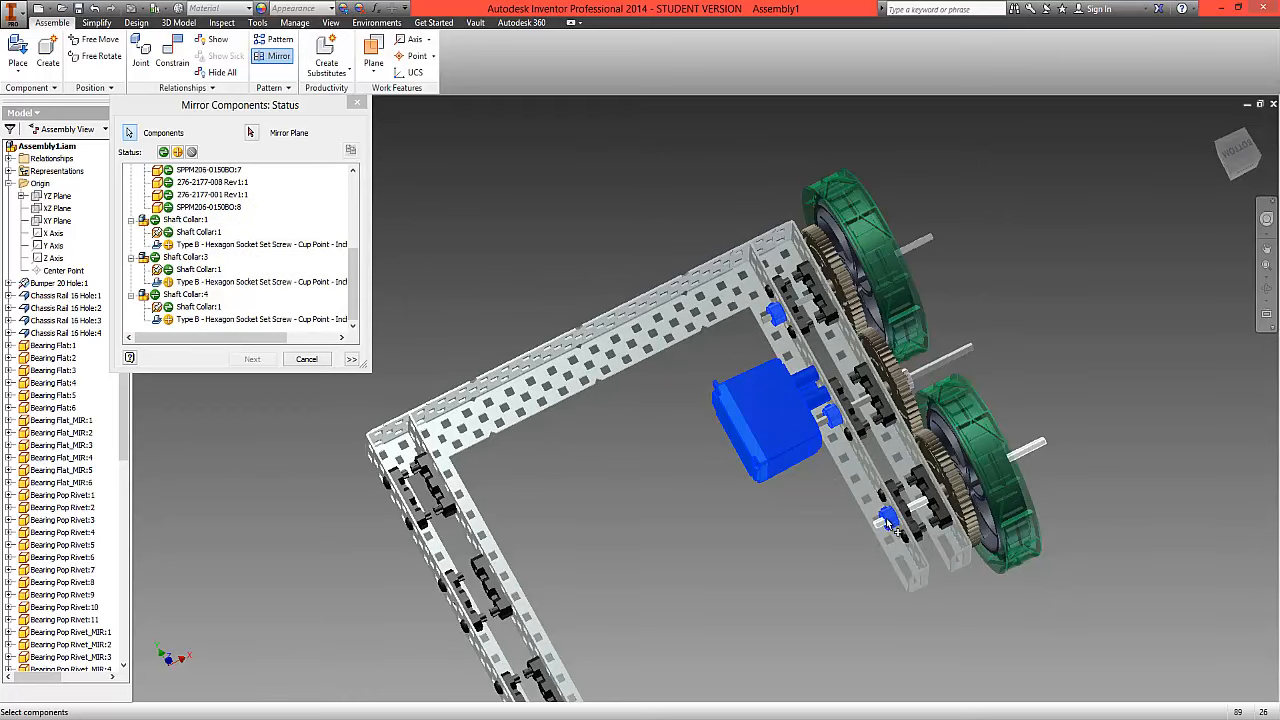
Add the three 4-inch shafts and the three 60-tooth gears to the components being mirrored.
{"action": "left_click", "coordinate": [830, 425]}
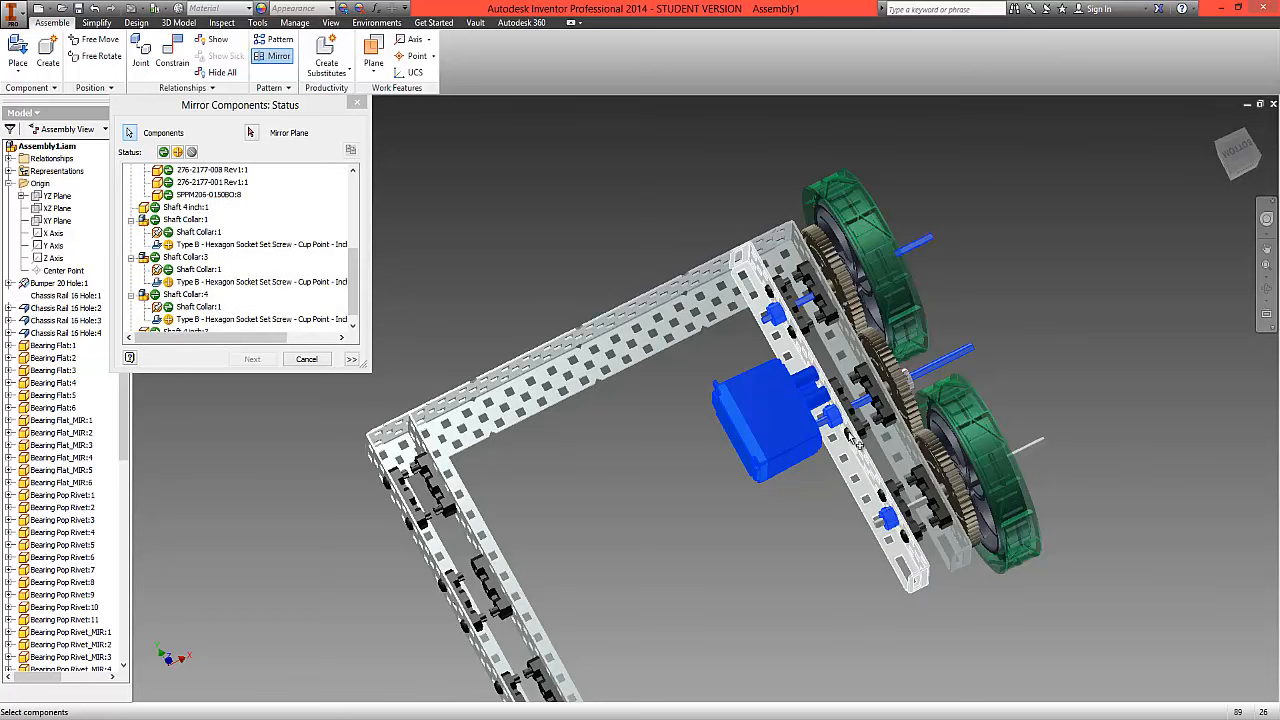
{"action": "scroll", "coordinate": [890, 520], "scroll_direction": "up", "scroll_amount": 2}
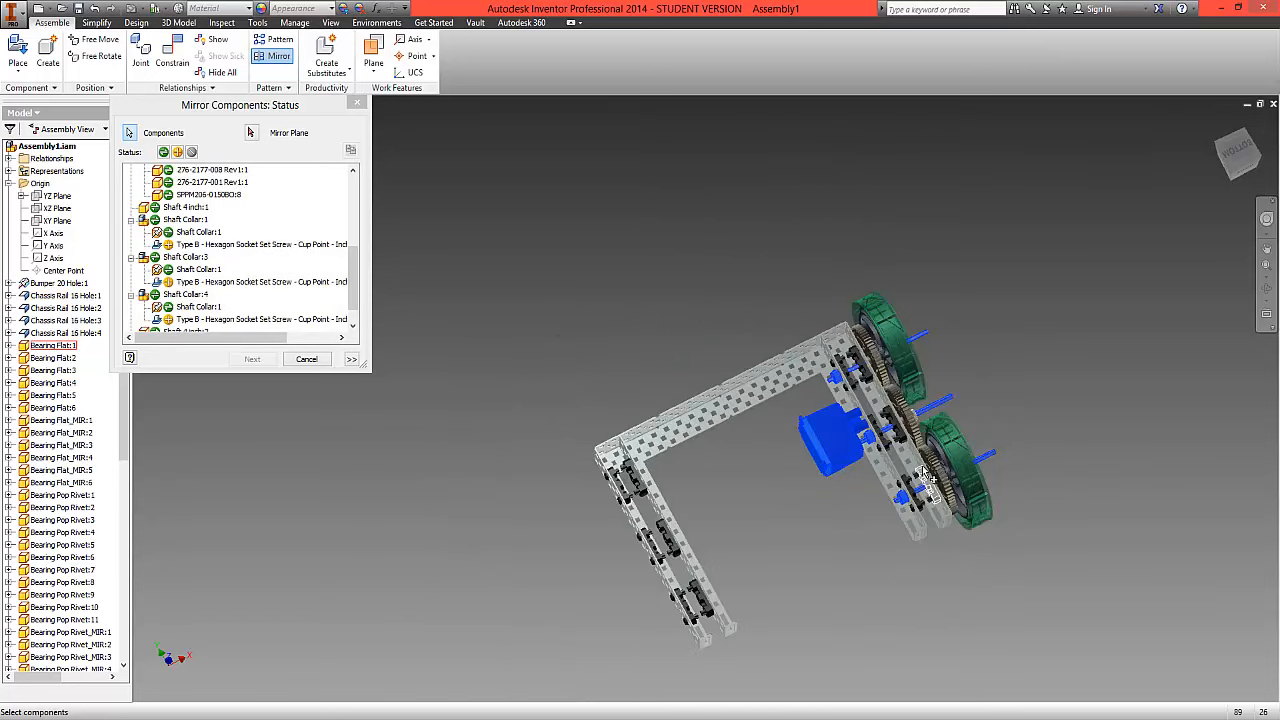
{"action": "scroll", "coordinate": [920, 495], "scroll_direction": "down", "scroll_amount": 5}
{"action": "scroll", "coordinate": [933, 477], "scroll_direction": "up", "scroll_amount": 3}
{"action": "left_click", "coordinate": [955, 462]}
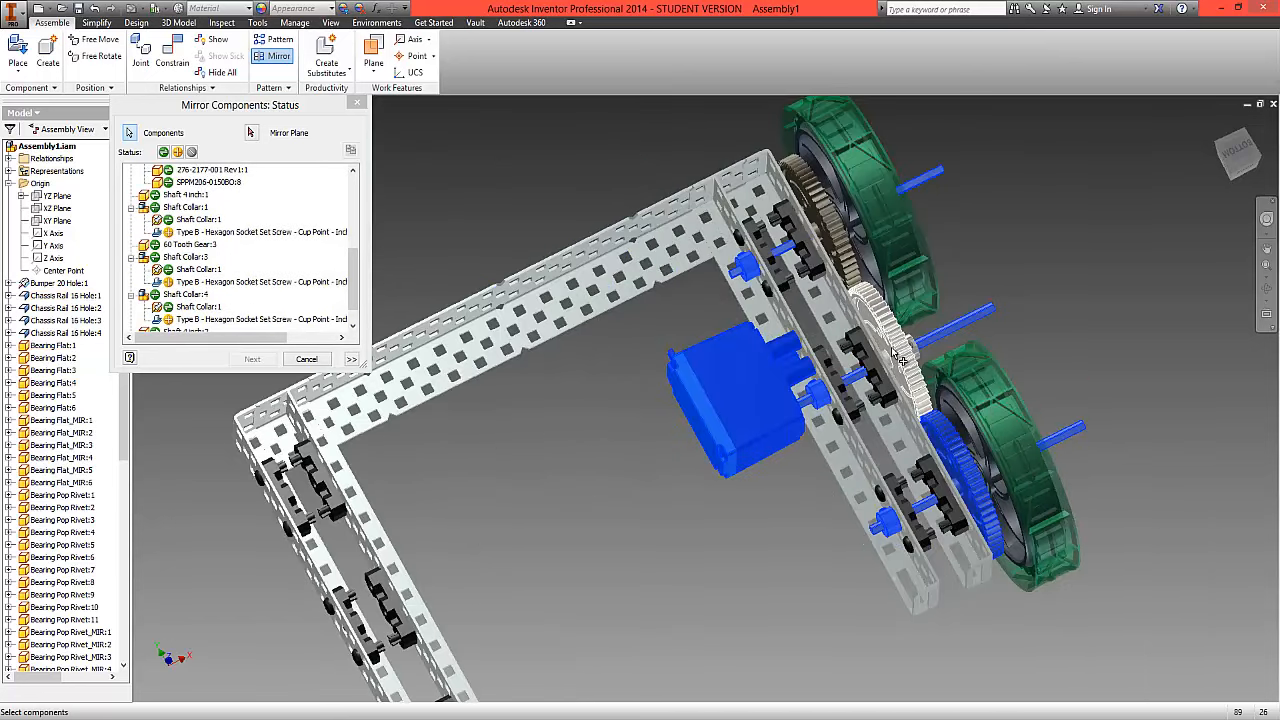
{"action": "left_click", "coordinate": [848, 252]}
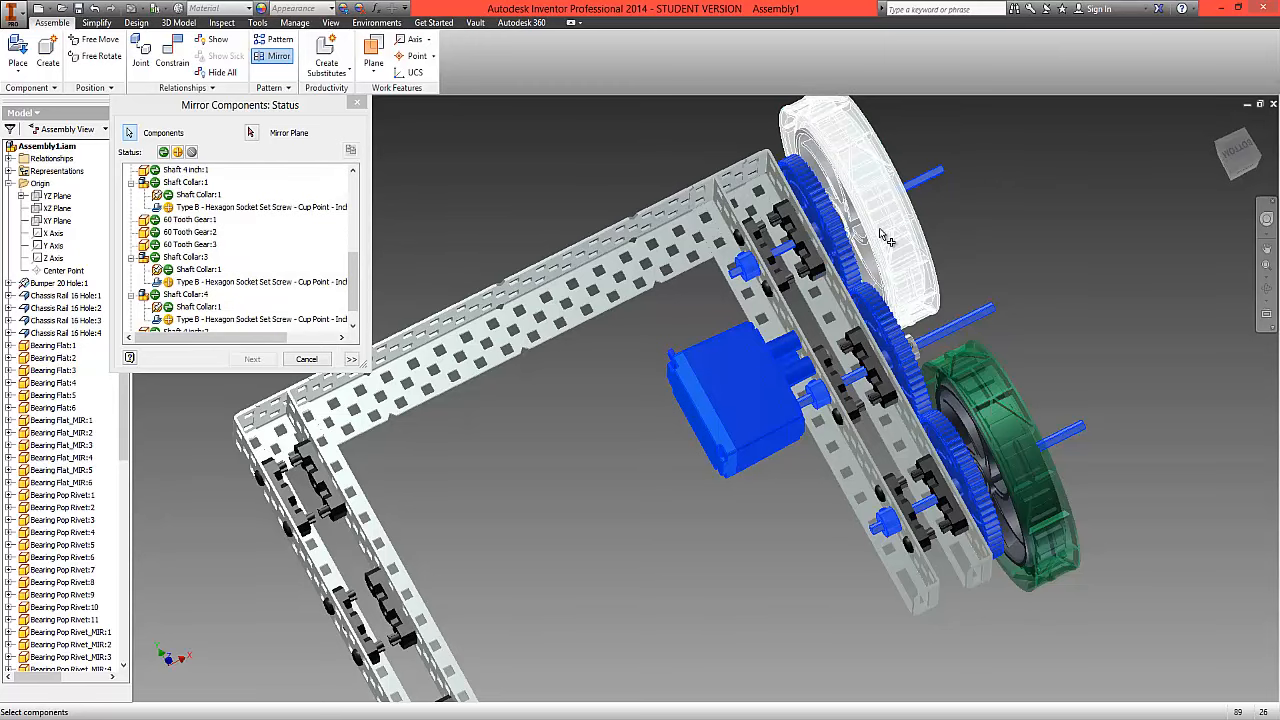
Add both 4-inch wheels, their two outer shaft collars and the 4.6 mm spacers behind the wheels to the mirror selection.
{"action": "left_click", "coordinate": [882, 234]}
{"action": "left_click", "coordinate": [930, 352]}
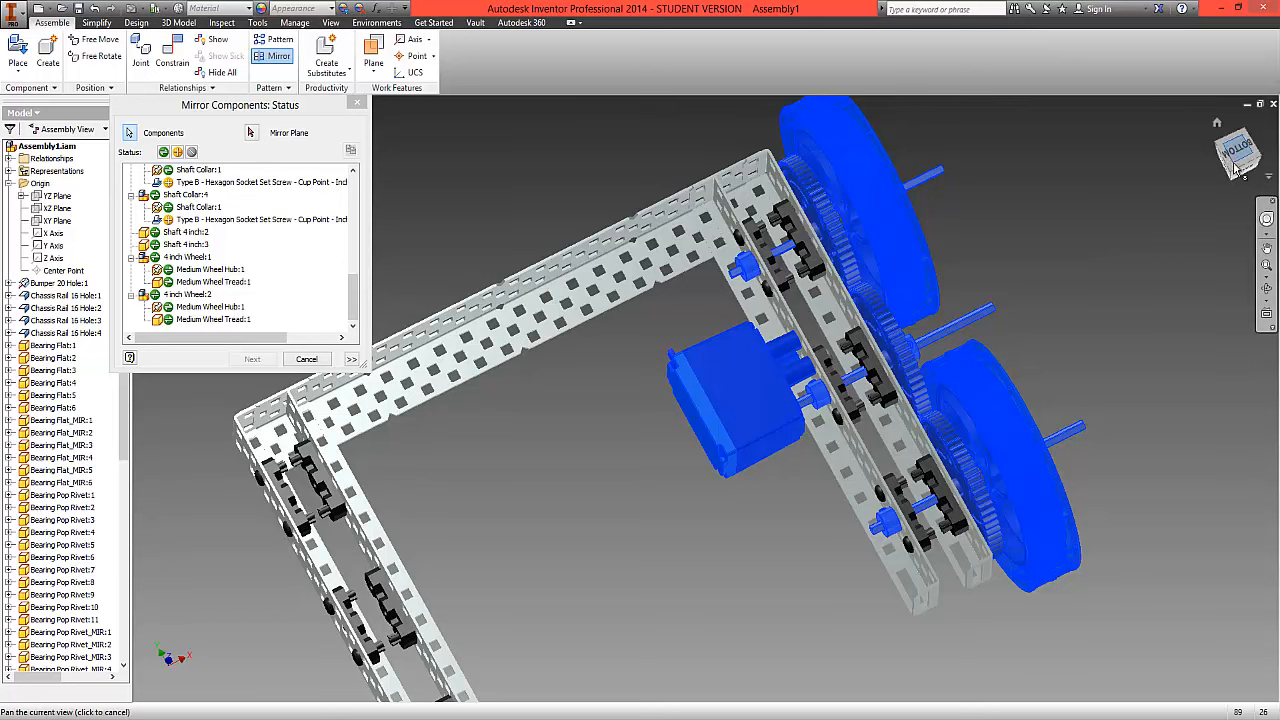
{"action": "mouse_move", "coordinate": [1233, 172]}
{"action": "left_mouse_down"}
{"action": "mouse_move", "coordinate": [1200, 200]}
{"action": "mouse_move", "coordinate": [1088, 192]}
{"action": "left_mouse_up"}
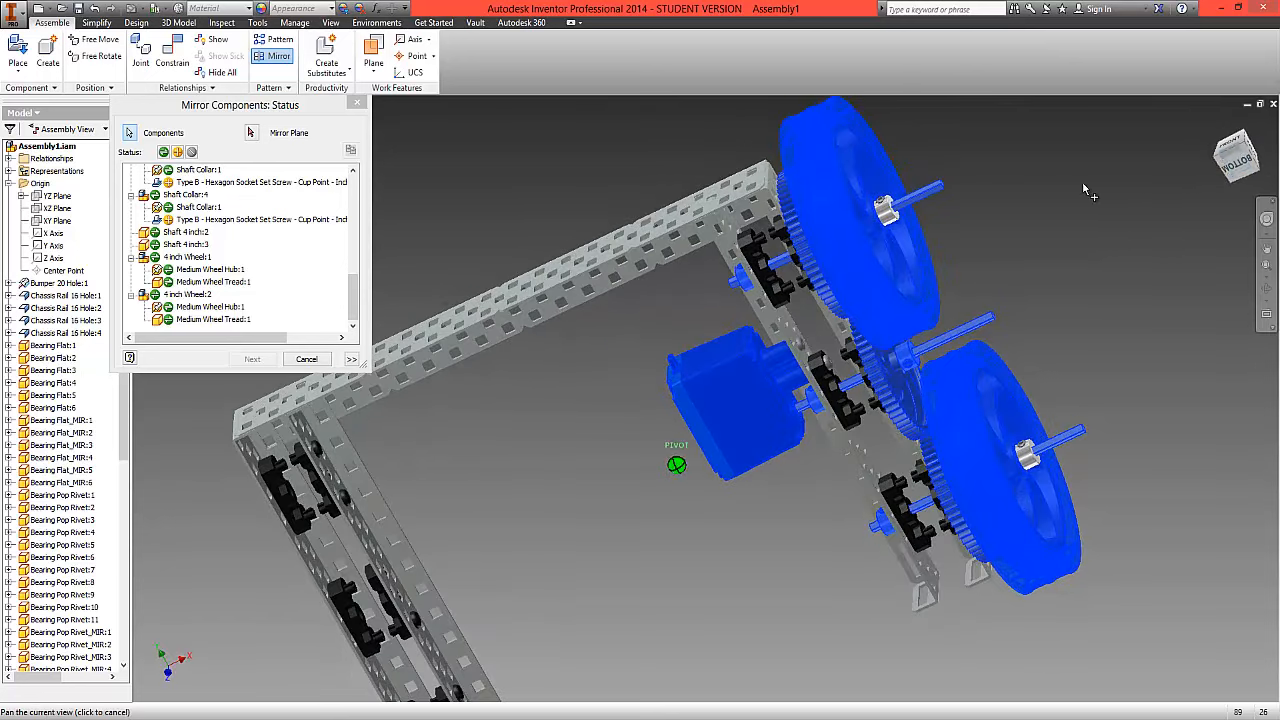
{"action": "left_click", "coordinate": [903, 230]}
{"action": "left_click", "coordinate": [1028, 458]}
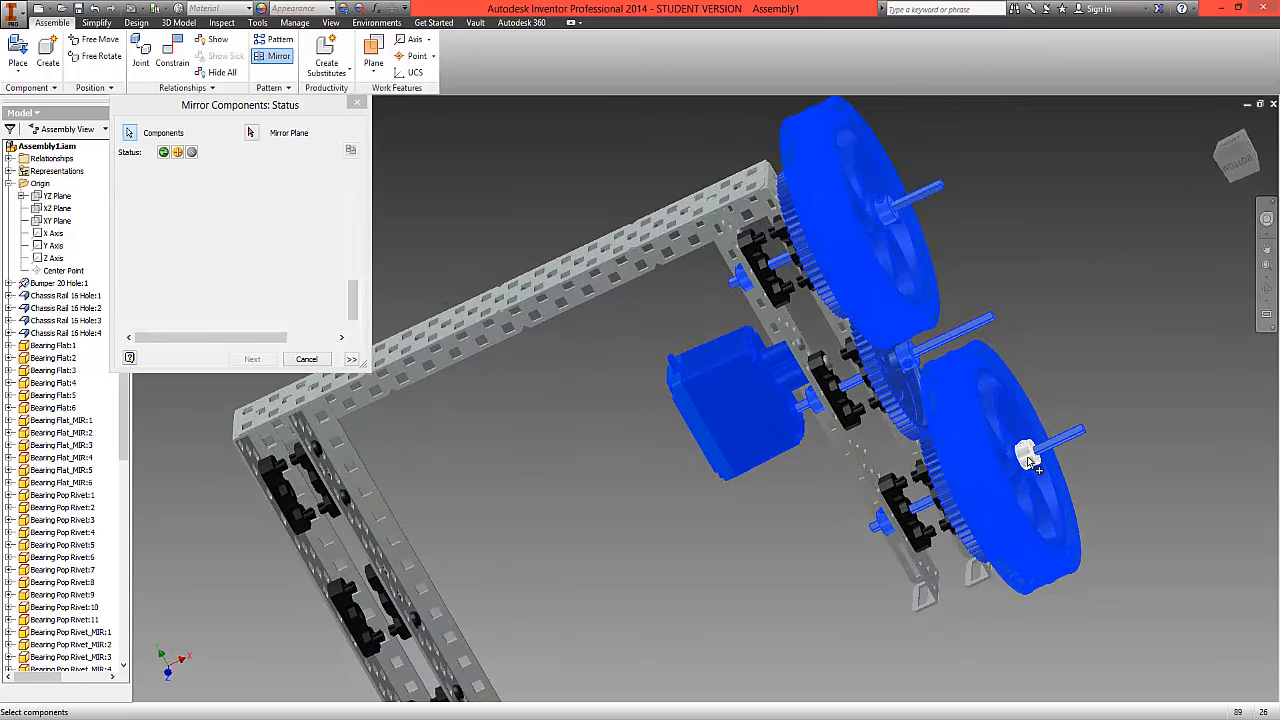
{"action": "mouse_move", "coordinate": [1236, 166]}
{"action": "left_mouse_down"}
{"action": "mouse_move", "coordinate": [1205, 300]}
{"action": "mouse_move", "coordinate": [1226, 616]}
{"action": "mouse_move", "coordinate": [948, 598]}
{"action": "left_mouse_up"}
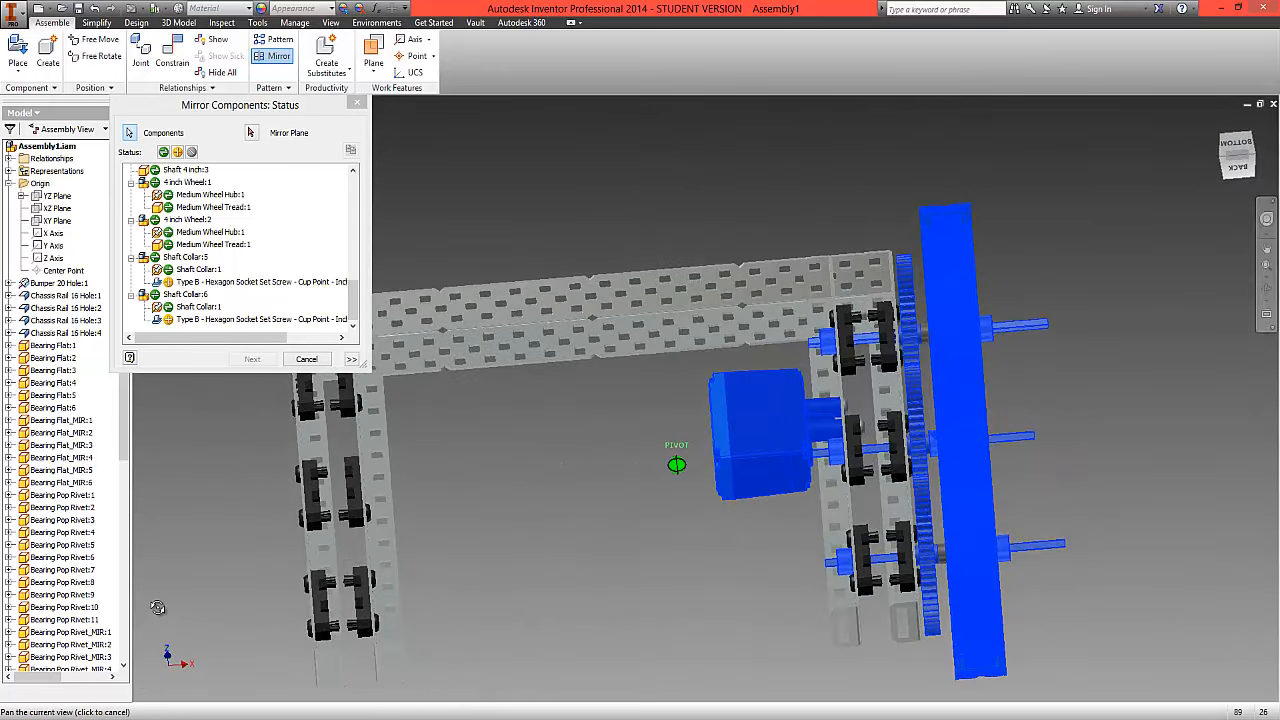
{"action": "left_click", "coordinate": [950, 565]}
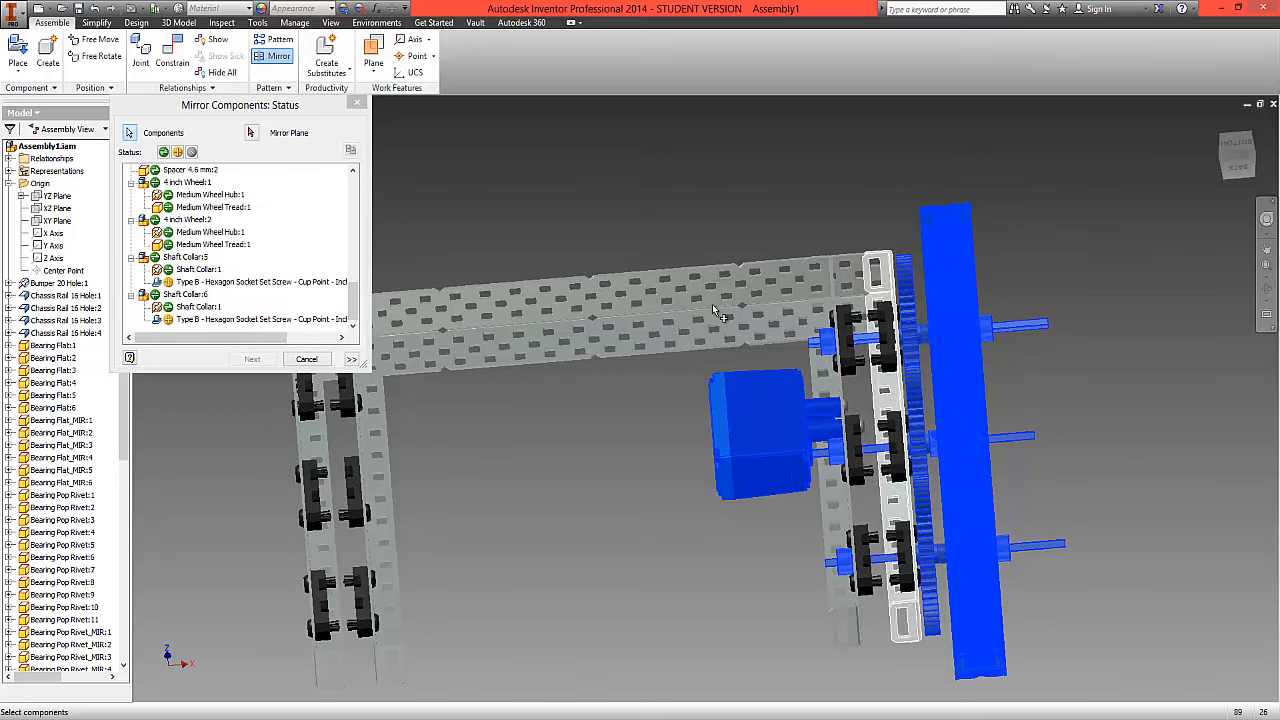
Mirror the selected drivetrain components about the assembly's YZ Plane, inserting the copies in the assembly with the suffix _MIR.
{"action": "left_click", "coordinate": [253, 136]}
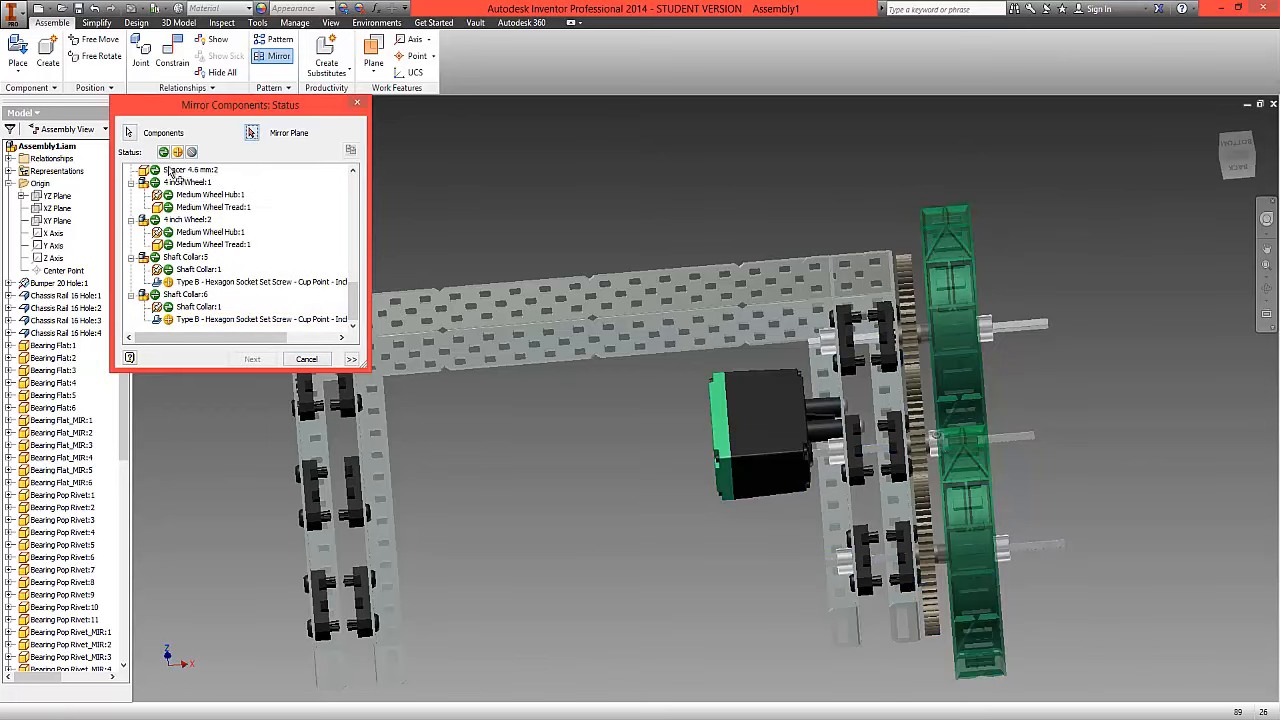
{"action": "left_click", "coordinate": [56, 196]}
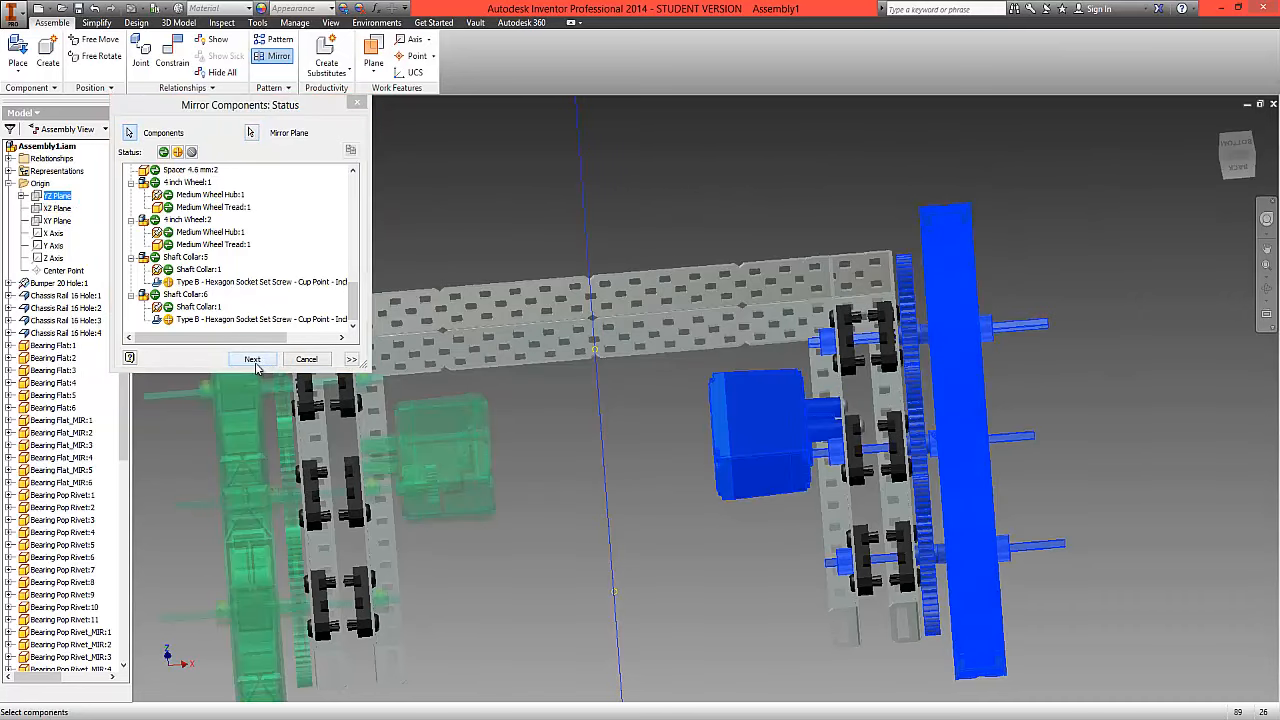
{"action": "left_click", "coordinate": [253, 360]}
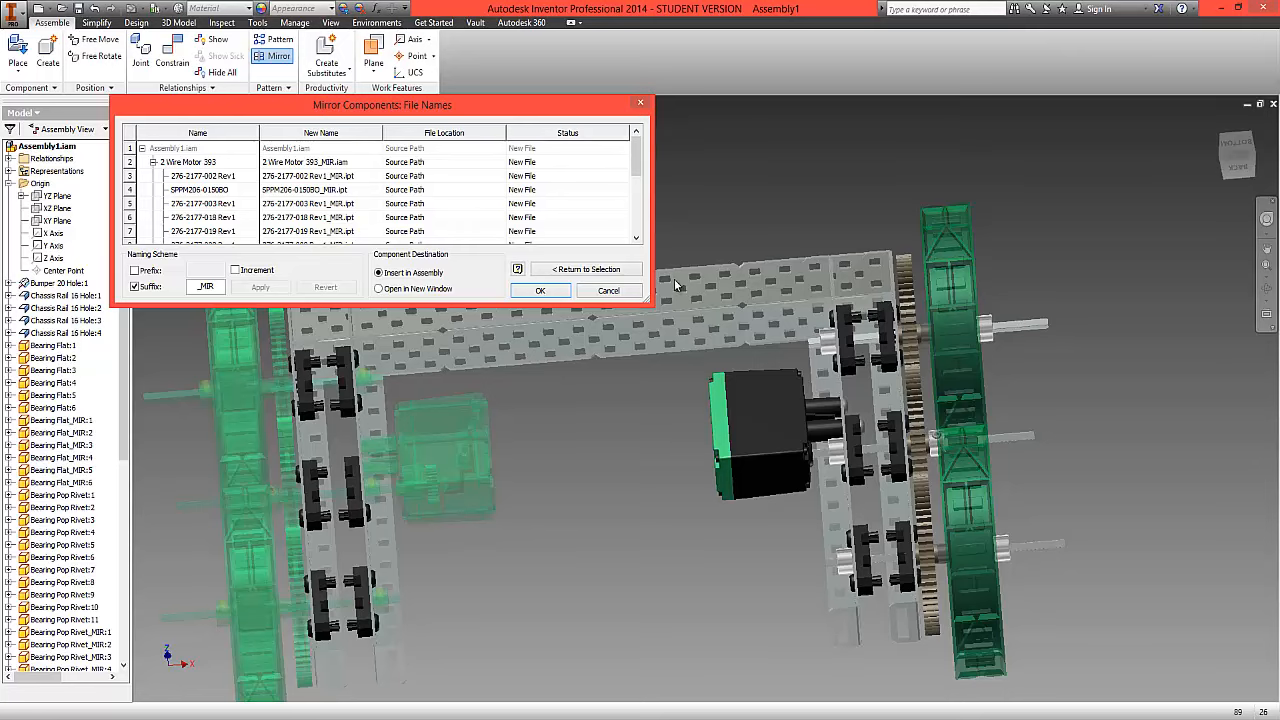
{"action": "left_click", "coordinate": [540, 291]}
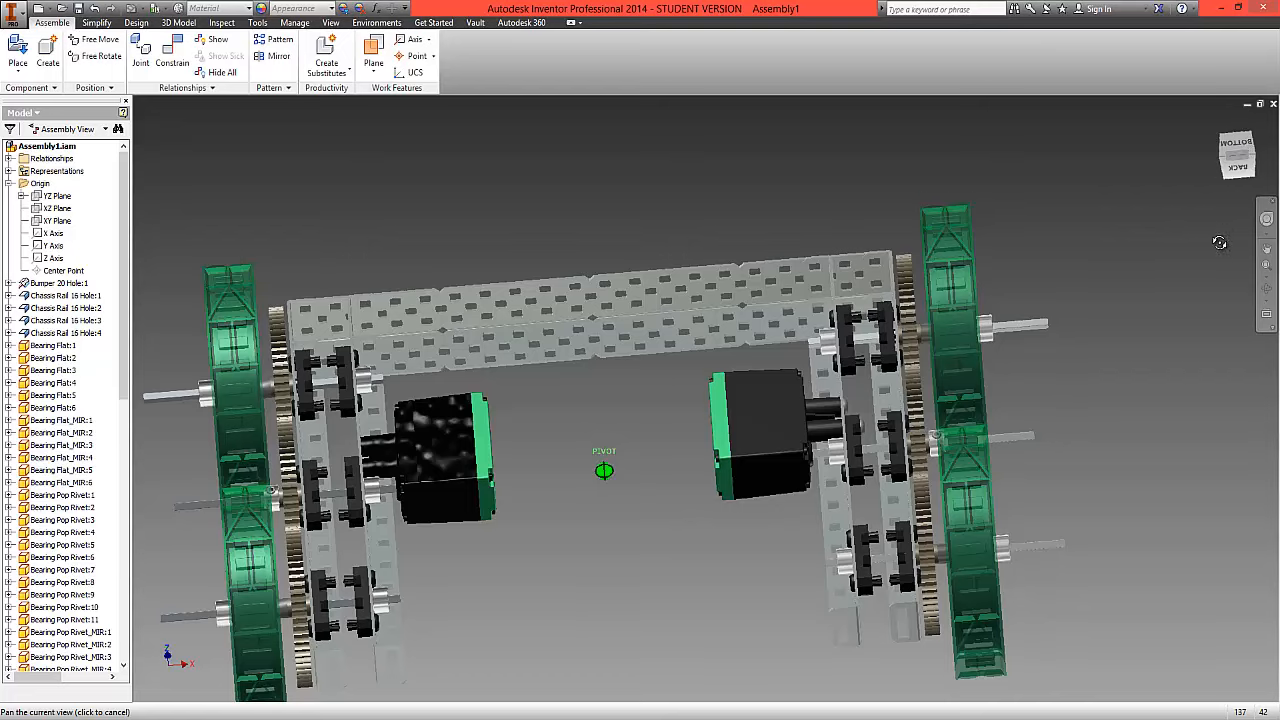
{"action": "mouse_move", "coordinate": [1221, 243]}
{"action": "middle_mouse_down", "text": "shift"}
{"action": "mouse_move", "coordinate": [1071, 354]}
{"action": "mouse_move", "coordinate": [1229, 209]}
{"action": "mouse_move", "coordinate": [1037, 496]}
{"action": "mouse_move", "coordinate": [1150, 350]}
{"action": "mouse_move", "coordinate": [1100, 250]}
{"action": "mouse_move", "coordinate": [1243, 140]}
{"action": "middle_mouse_up", "text": "shift"}
{"action": "scroll", "coordinate": [1245, 140], "scroll_direction": "down", "scroll_amount": 4}
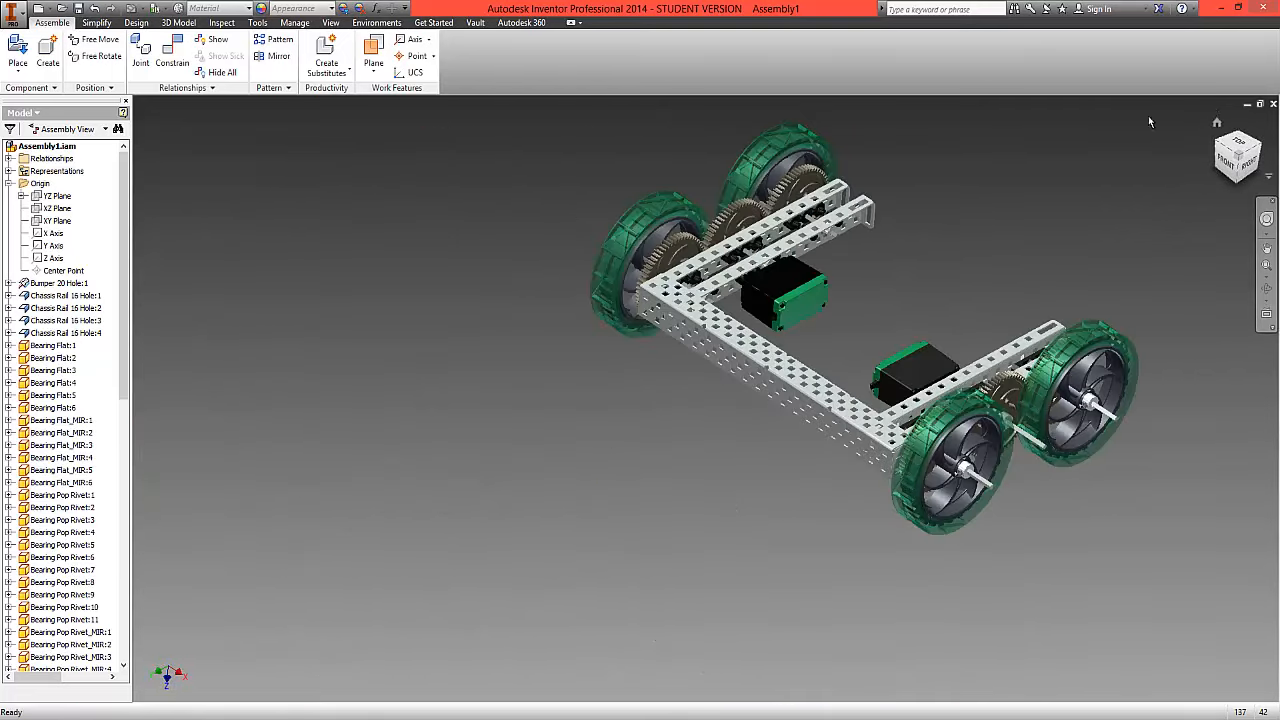
{"action": "middle_click_drag", "start_coordinate": [807, 323], "coordinate": [642, 408]}
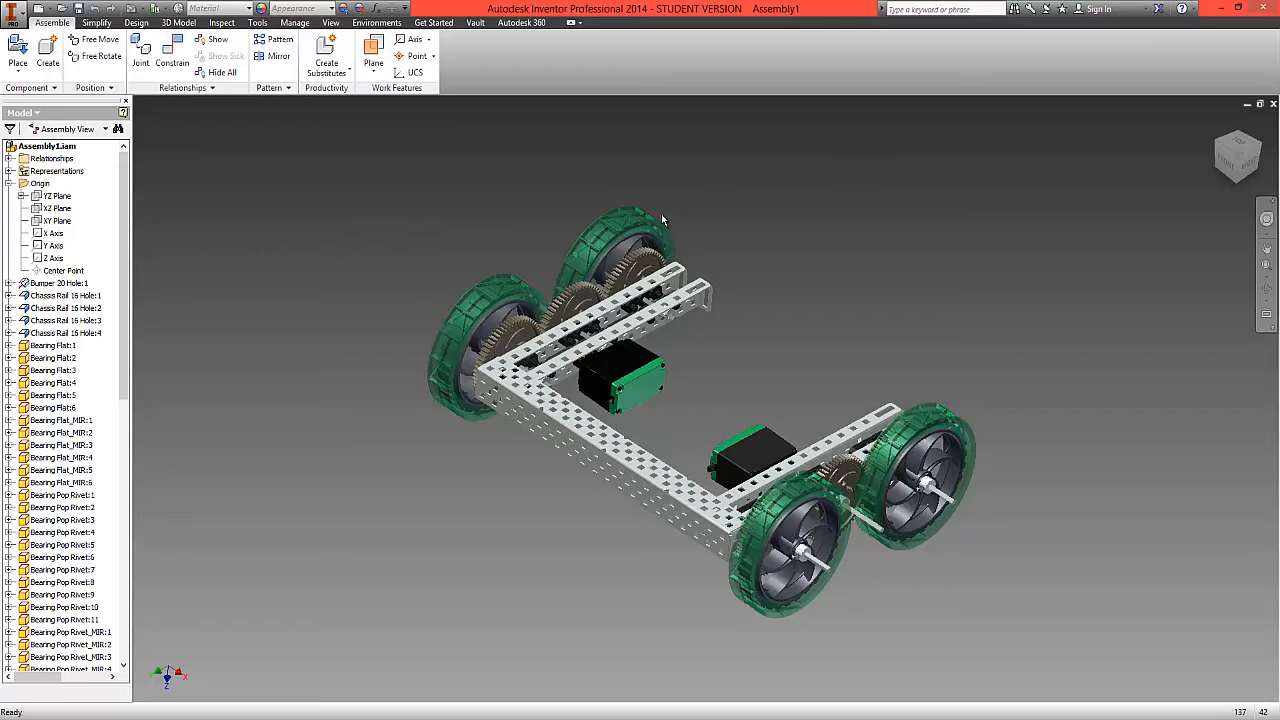
Place one Bumper 20 Hole from the Structure folder beyond the open ends of the chassis rails.
{"action": "left_click", "coordinate": [18, 68]}
{"action": "left_click", "coordinate": [207, 174]}
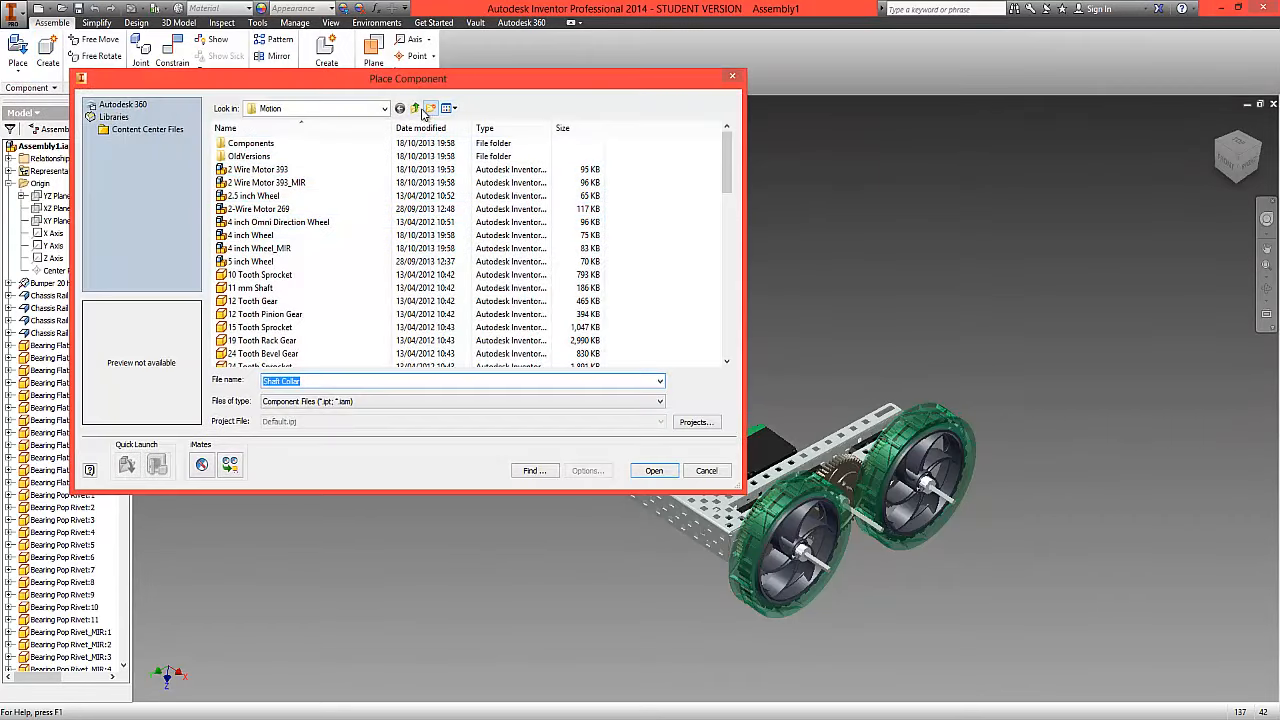
{"action": "left_click", "coordinate": [416, 108]}
{"action": "double_click", "coordinate": [280, 210]}
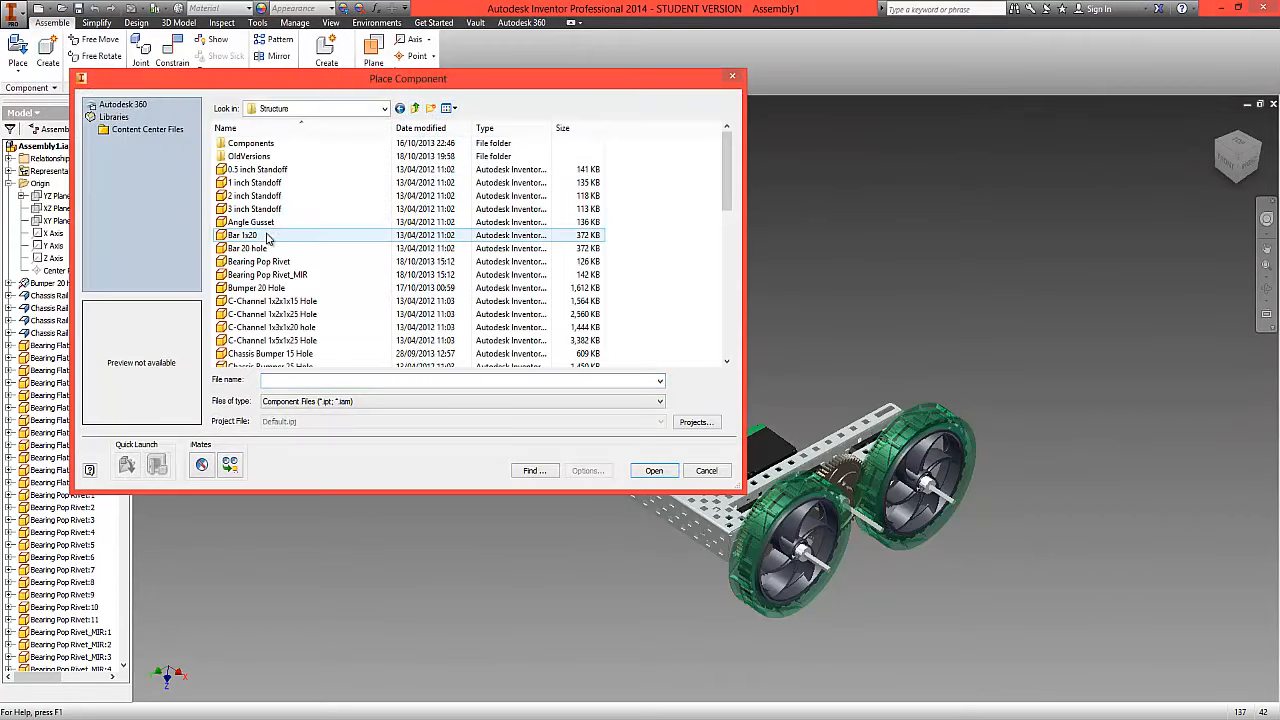
{"action": "left_click", "coordinate": [296, 288]}
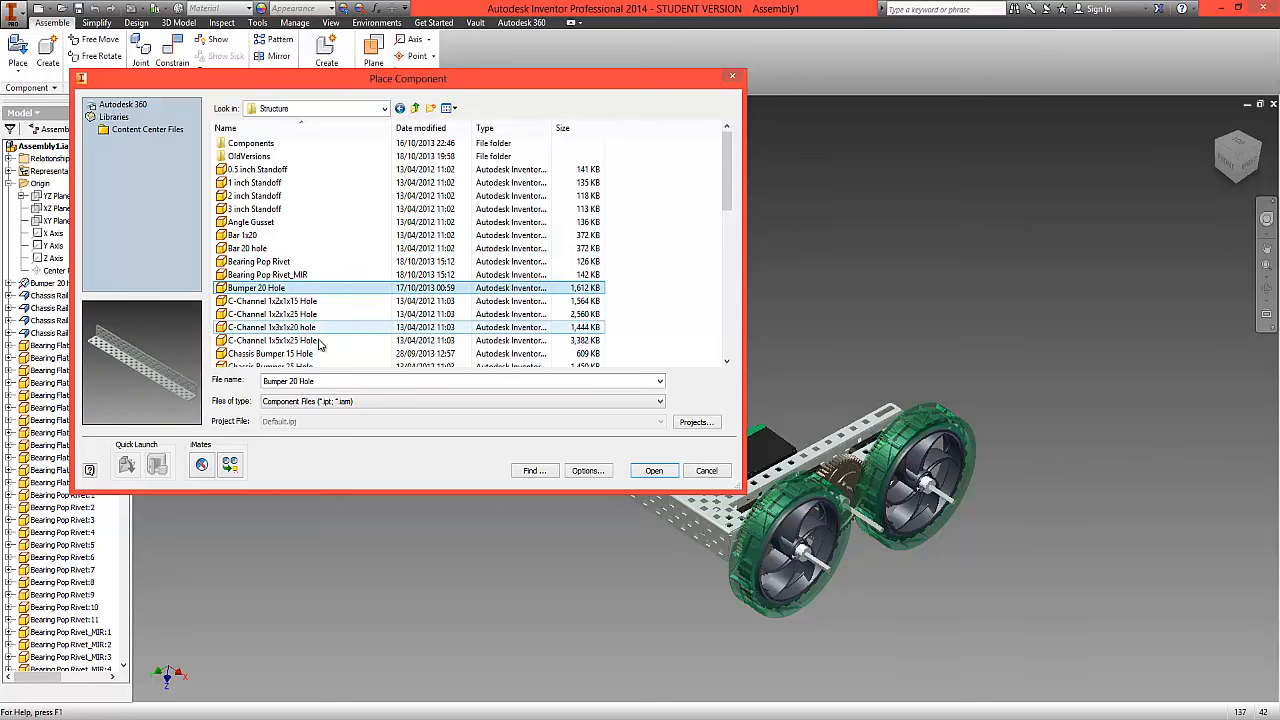
{"action": "left_click", "coordinate": [654, 471]}
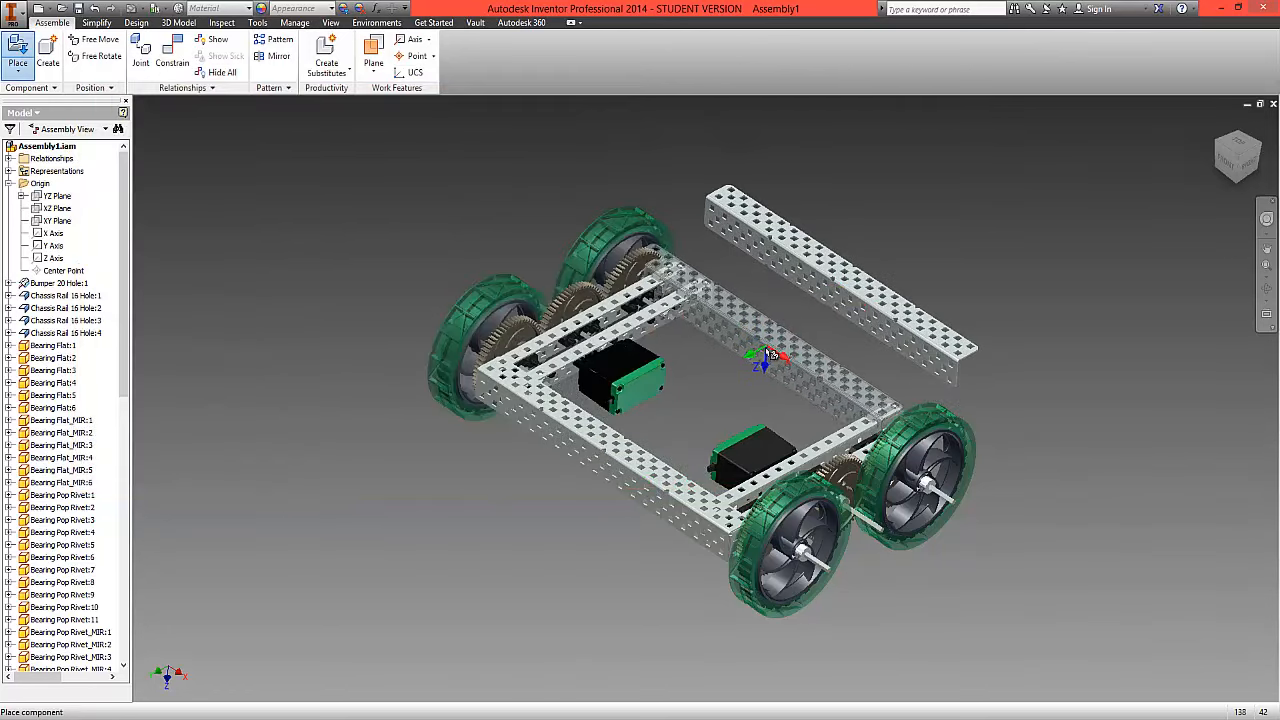
{"action": "right_click", "coordinate": [771, 355]}
{"action": "left_click", "coordinate": [818, 349]}
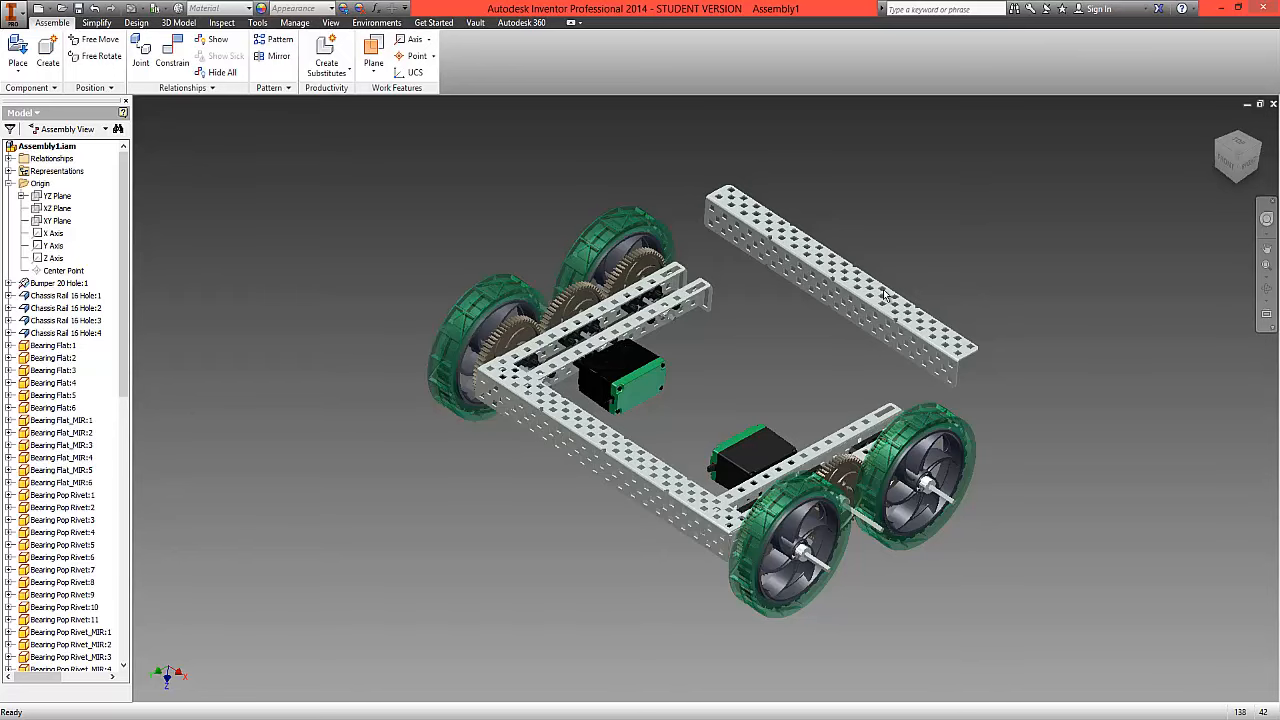
Constrain the new bumper's flat flange onto the outer chassis rail, aligning its end hole with a rail hole near the middle gear.
{"action": "scroll", "coordinate": [884, 294], "scroll_direction": "up", "scroll_amount": 2}
{"action": "scroll", "coordinate": [884, 294], "scroll_direction": "down", "scroll_amount": 3}
{"action": "scroll", "coordinate": [550, 154], "scroll_direction": "down", "scroll_amount": 3}
{"action": "mouse_move", "coordinate": [787, 151]}
{"action": "left_mouse_down", "text": "alt"}
{"action": "mouse_move", "coordinate": [755, 150]}
{"action": "mouse_move", "coordinate": [605, 308]}
{"action": "mouse_move", "coordinate": [571, 300]}
{"action": "mouse_move", "coordinate": [508, 423]}
{"action": "mouse_move", "coordinate": [466, 460]}
{"action": "mouse_move", "coordinate": [484, 461]}
{"action": "mouse_move", "coordinate": [468, 460]}
{"action": "left_mouse_up", "text": "alt"}
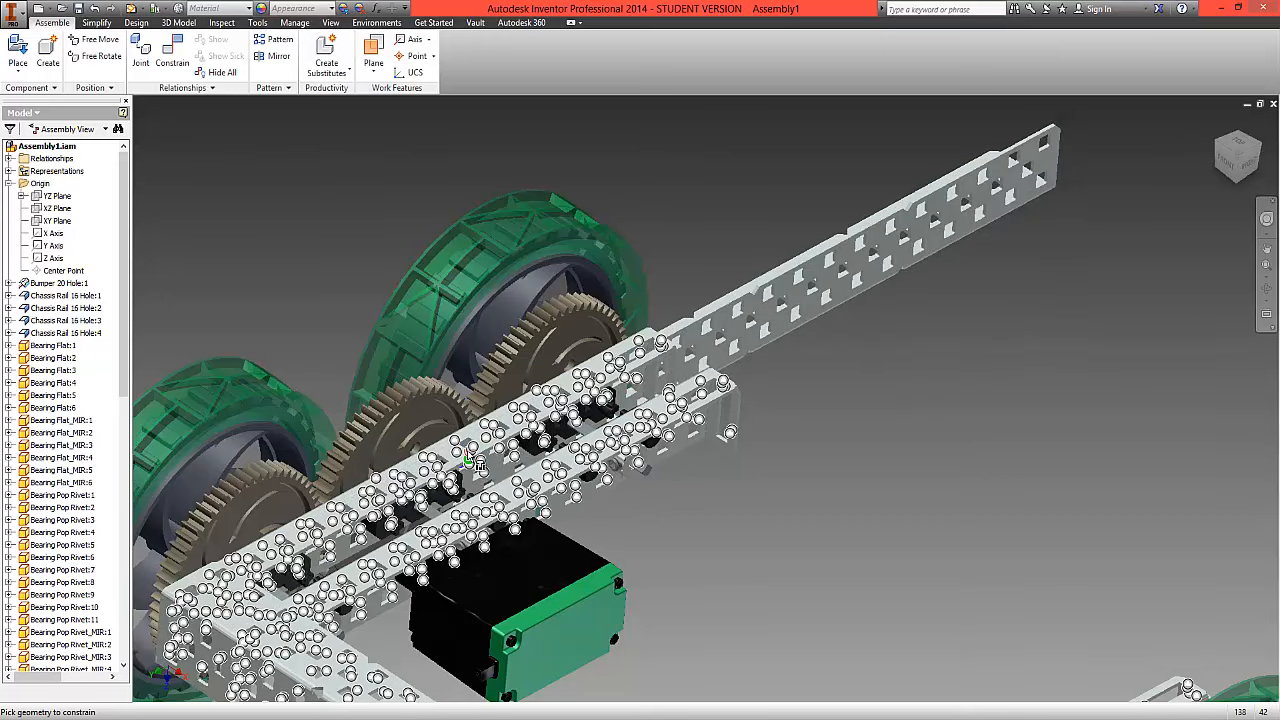
{"action": "left_click_drag", "start_coordinate": [460, 453], "coordinate": [471, 443], "text": "alt"}
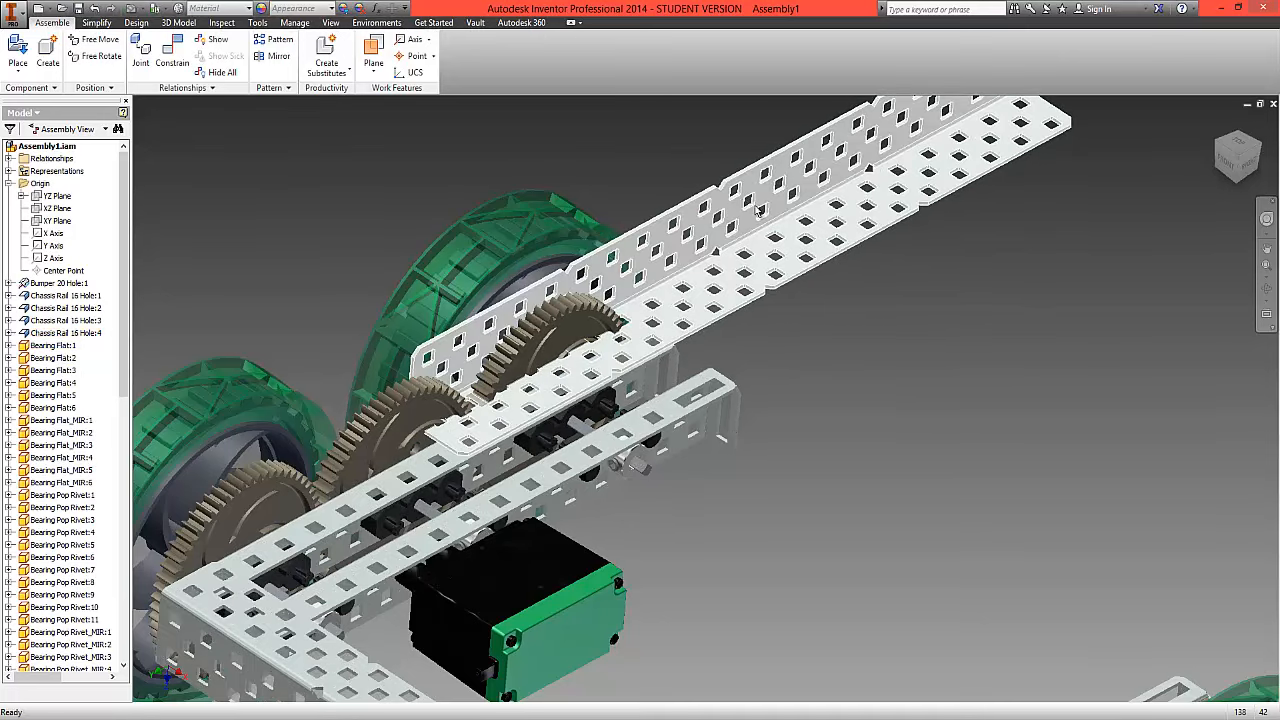
{"action": "left_click_drag", "start_coordinate": [758, 210], "coordinate": [758, 480], "text": "alt"}
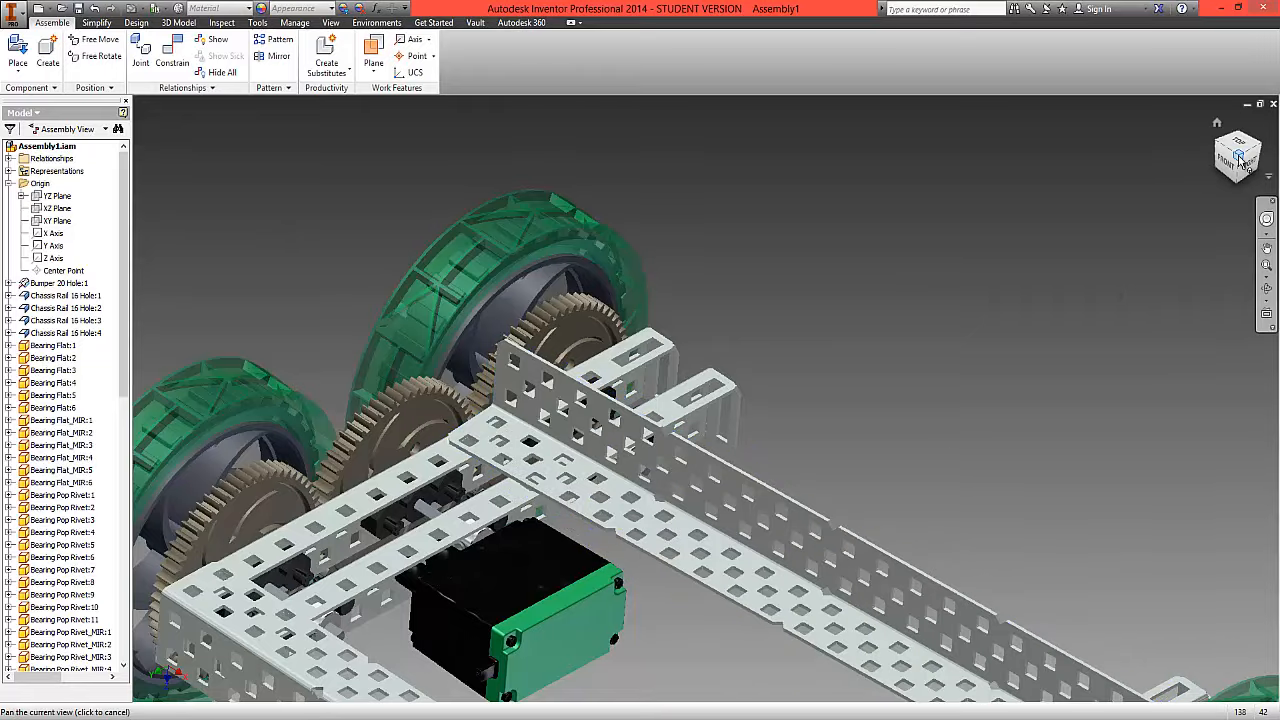
Square the bumper across the chassis by constraining the corner hole at its other end to the opposite outer rail.
{"action": "left_click", "coordinate": [1240, 158]}
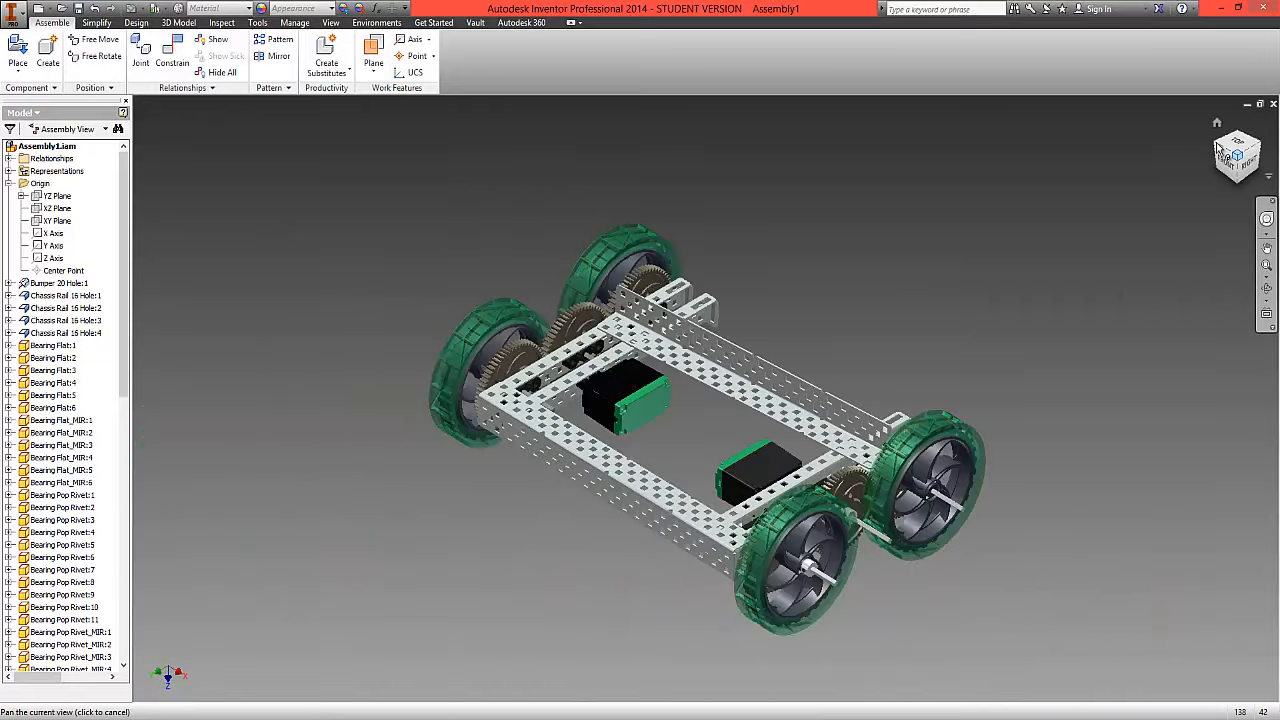
{"action": "left_click", "coordinate": [1219, 147]}
{"action": "scroll", "coordinate": [788, 312], "scroll_direction": "down", "scroll_amount": 4}
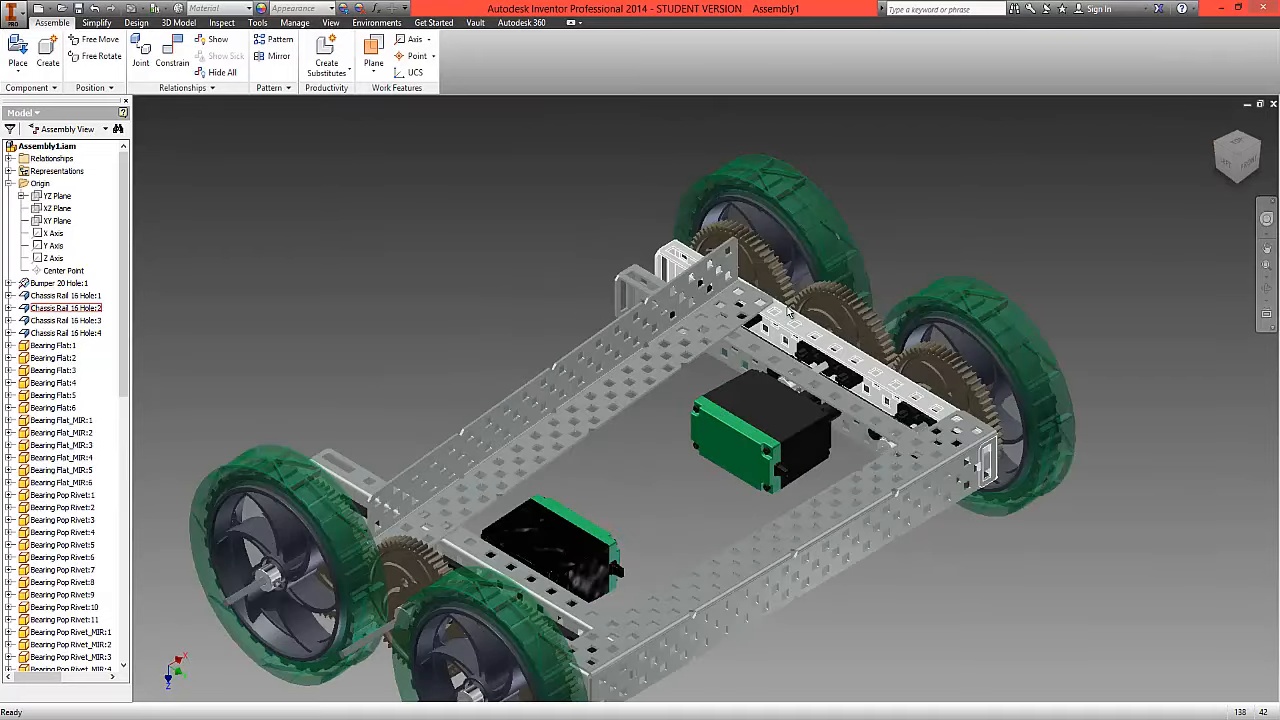
{"action": "left_click_drag", "start_coordinate": [664, 282], "coordinate": [748, 280]}
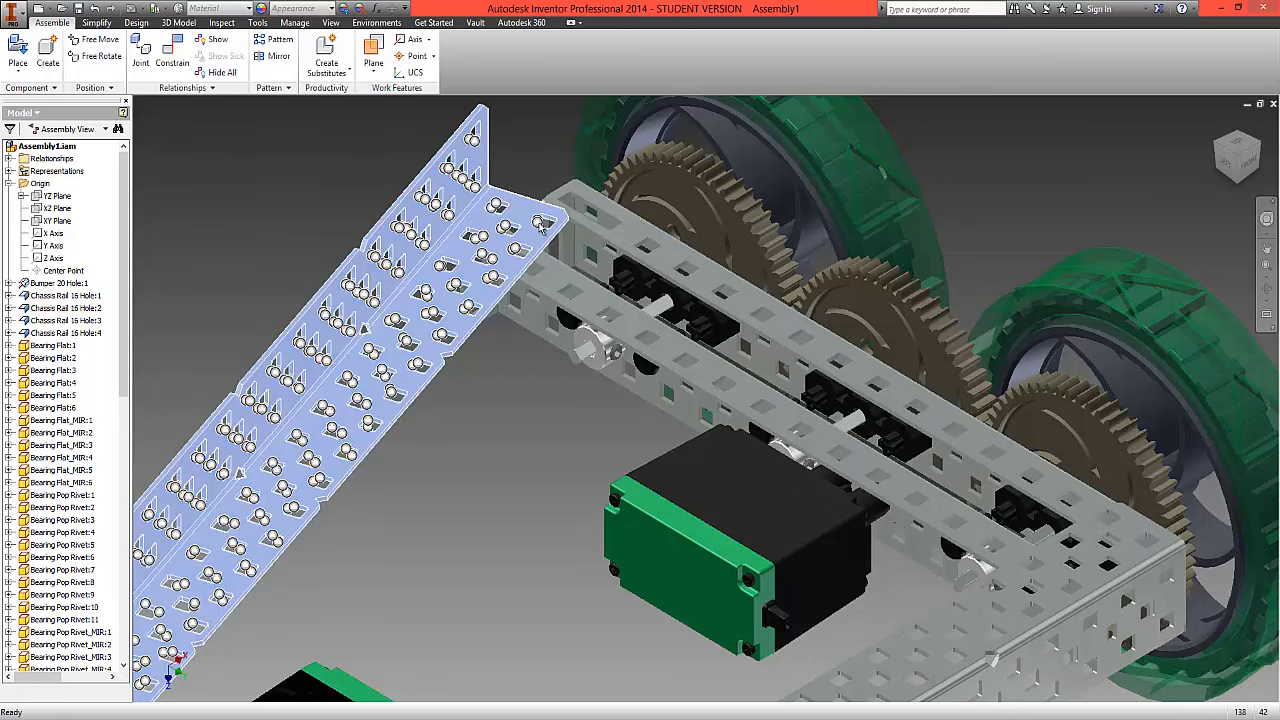
{"action": "key", "text": "c"}
{"action": "key", "text": "Escape"}
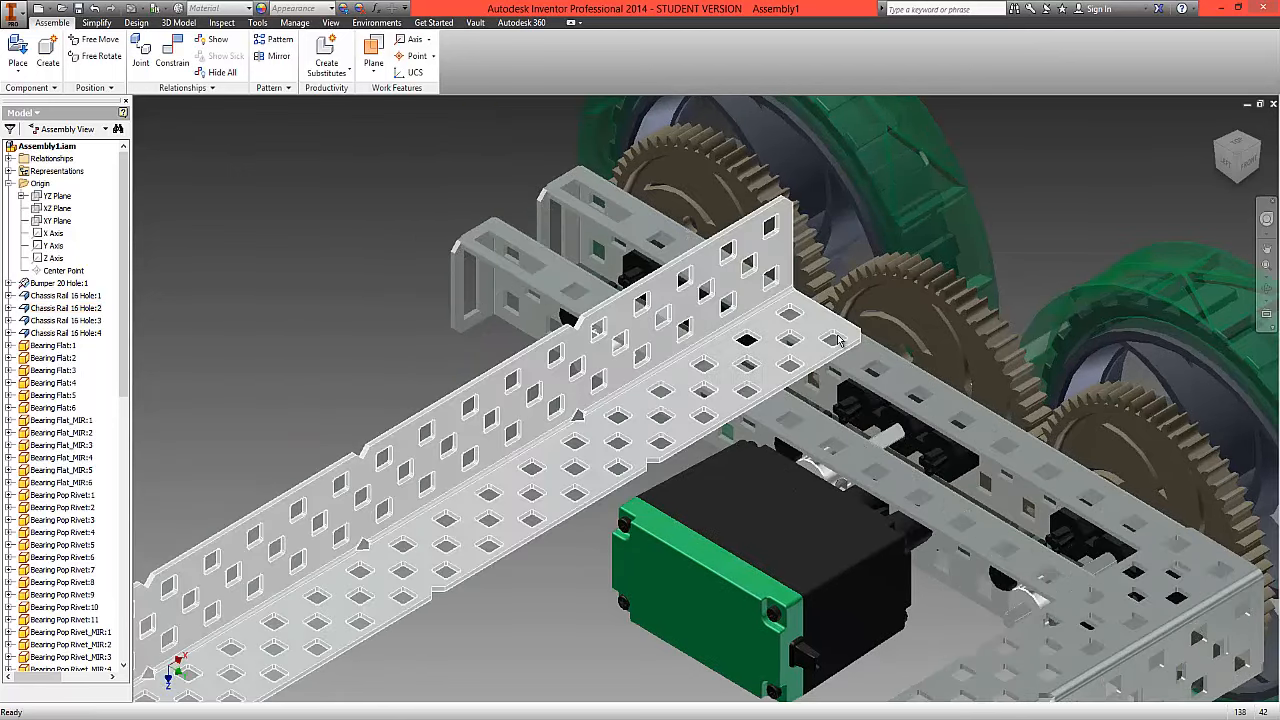
{"action": "key", "text": "alt"}
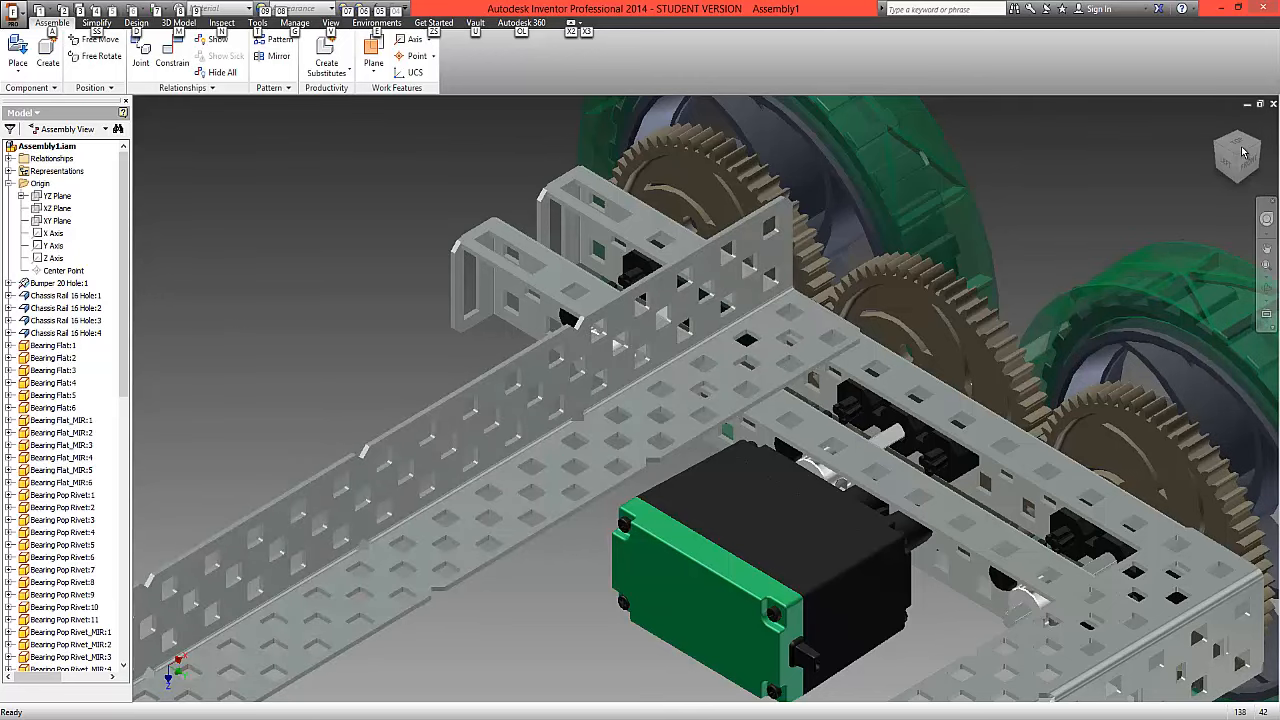
{"action": "left_click", "coordinate": [1241, 150]}
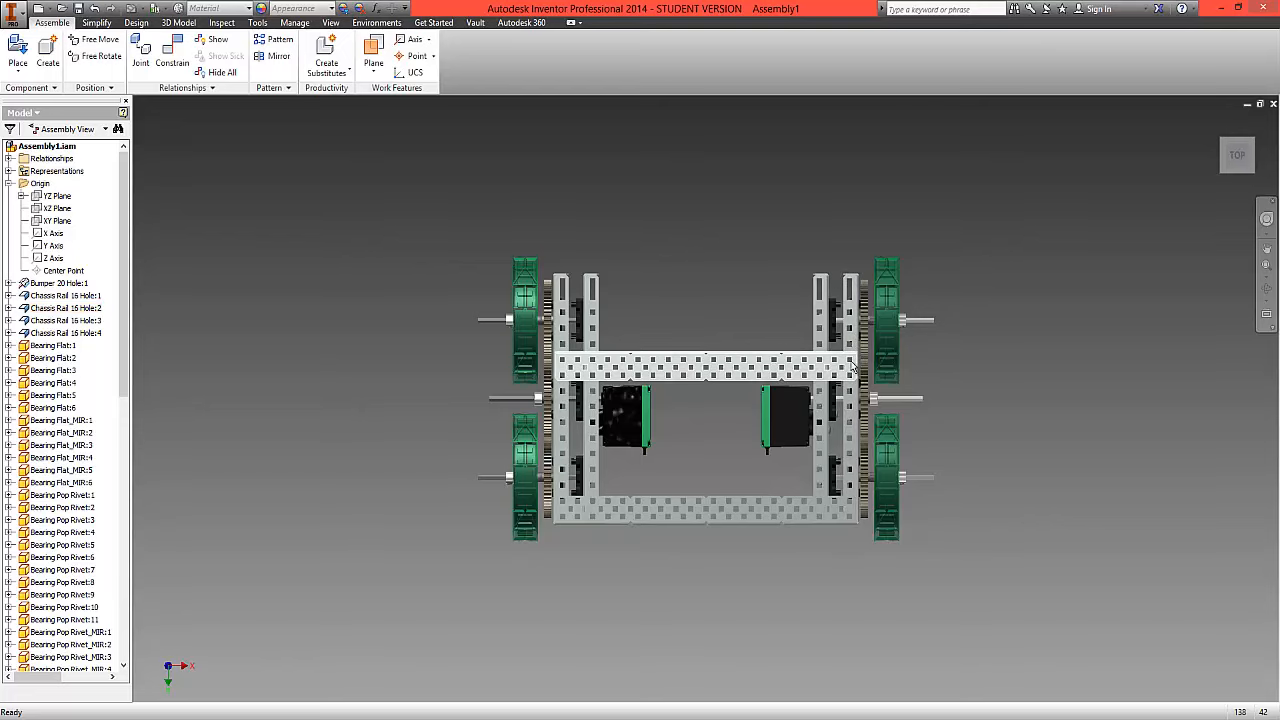
Save the drivetrain assembly, Assembly1.iam.
{"action": "left_click", "coordinate": [1255, 175]}
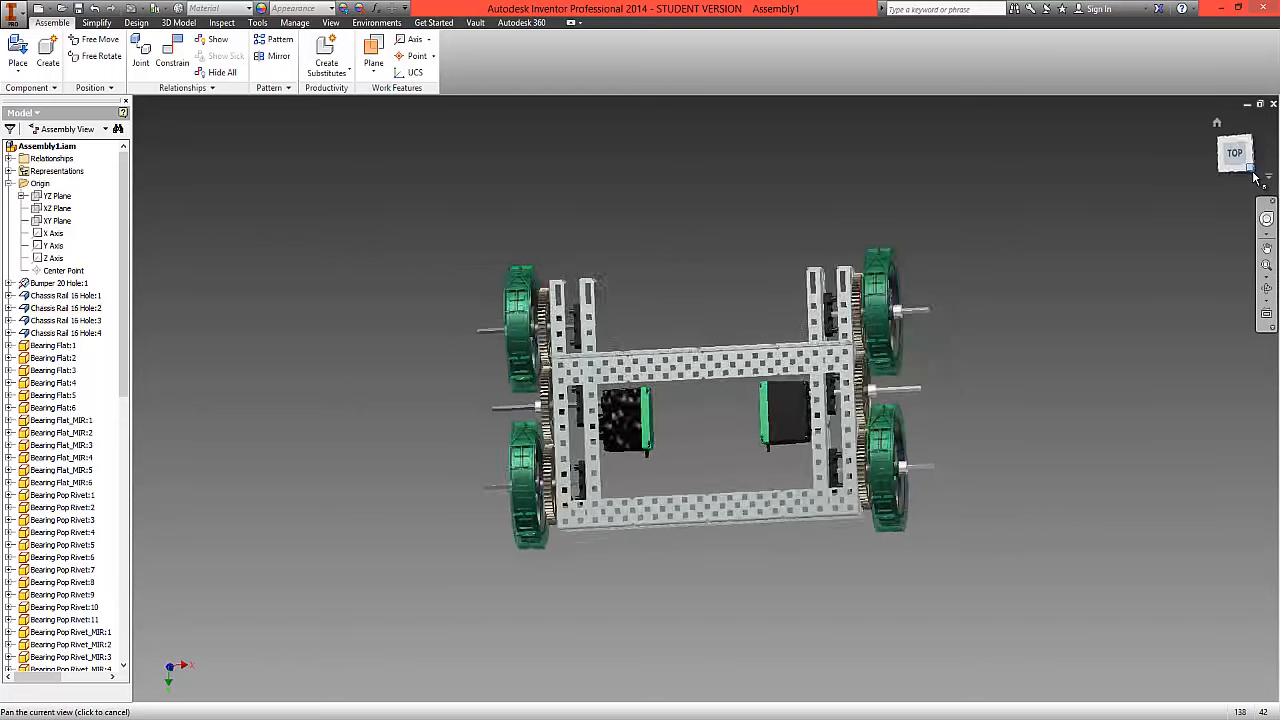
{"action": "left_click_drag", "start_coordinate": [1243, 163], "coordinate": [1212, 103]}
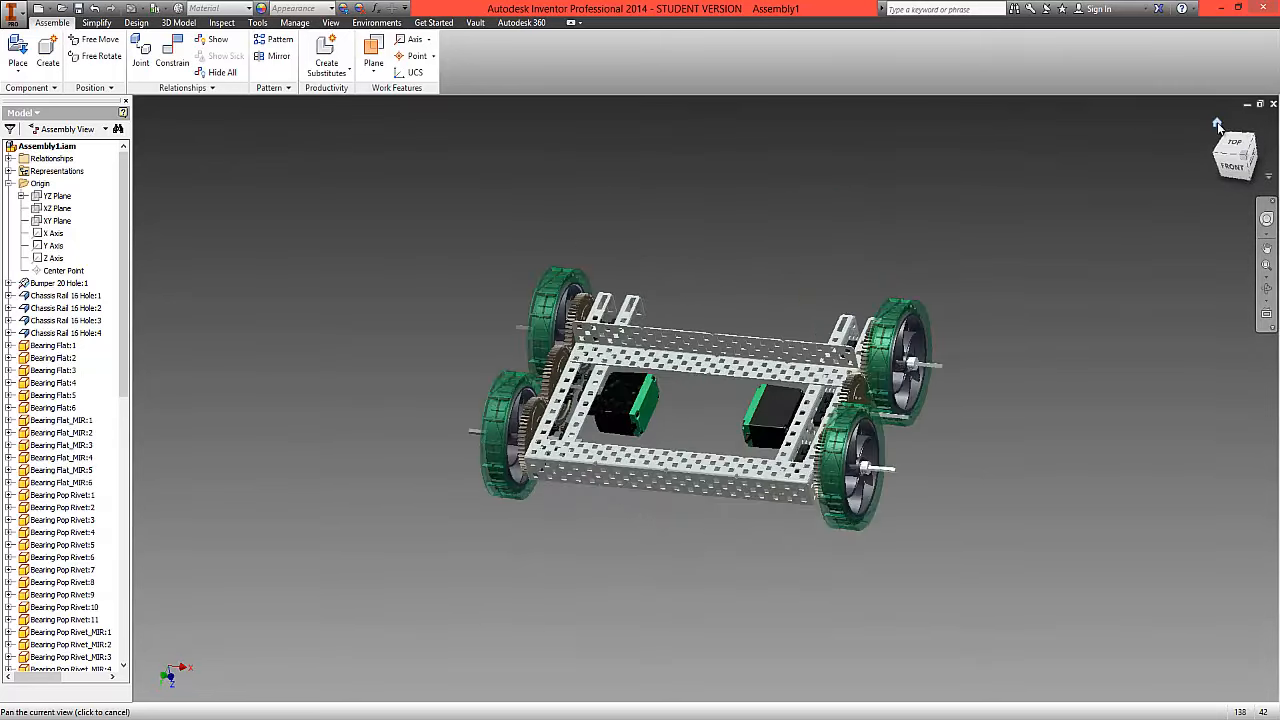
{"action": "left_click", "coordinate": [1217, 122]}
{"action": "scroll", "coordinate": [687, 374], "scroll_direction": "up", "scroll_amount": 5}
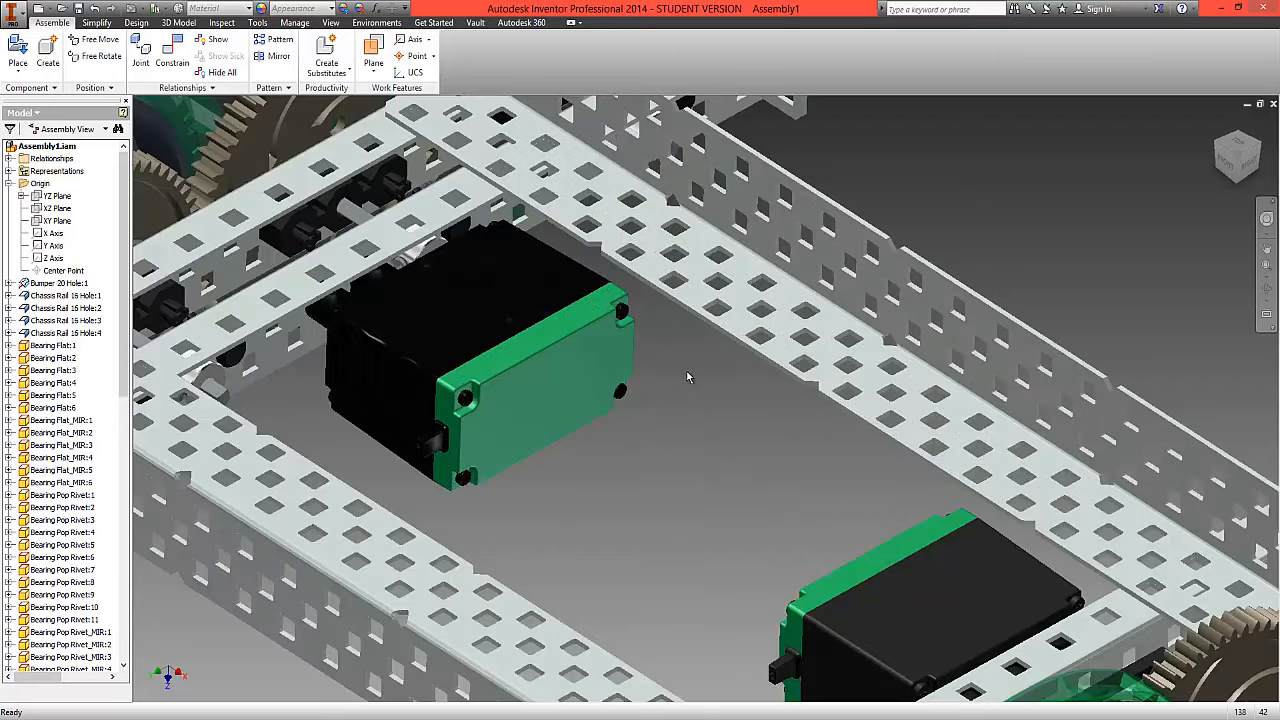
{"action": "scroll", "coordinate": [690, 398], "scroll_direction": "down", "scroll_amount": 5}
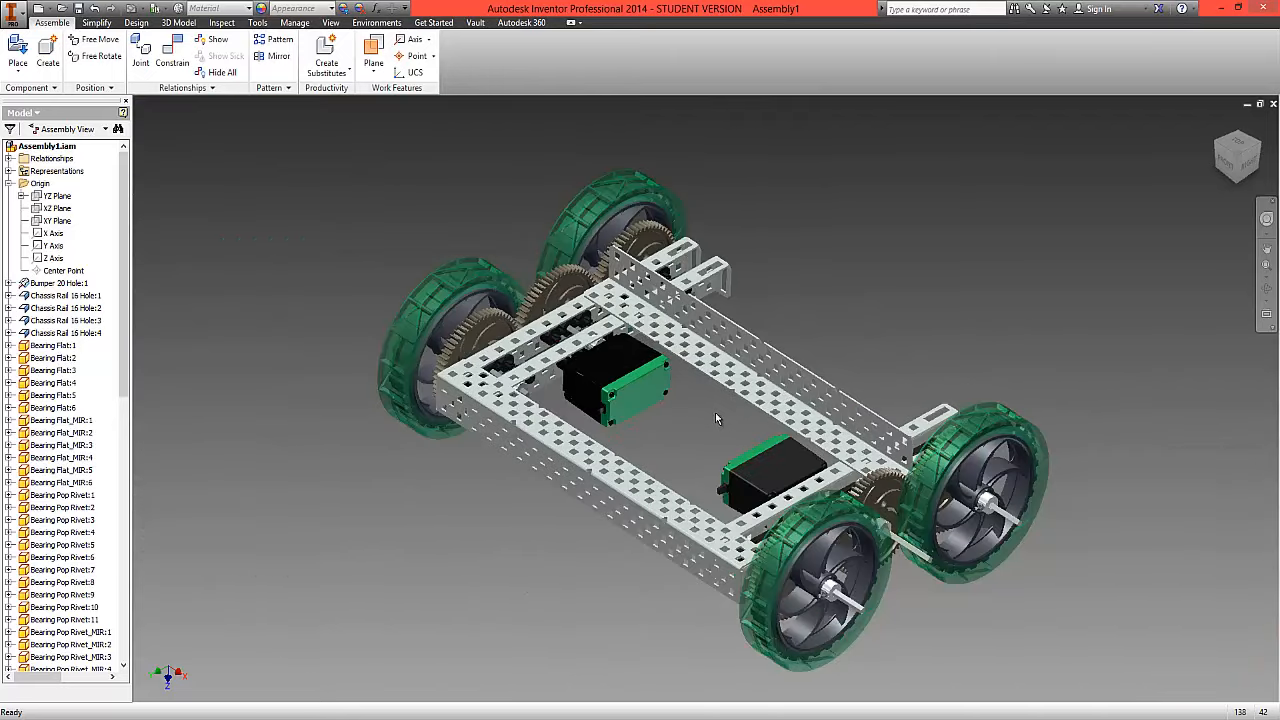
{"action": "left_click", "coordinate": [14, 15]}
{"action": "left_click", "coordinate": [18, 15]}
{"action": "left_click", "coordinate": [78, 8]}
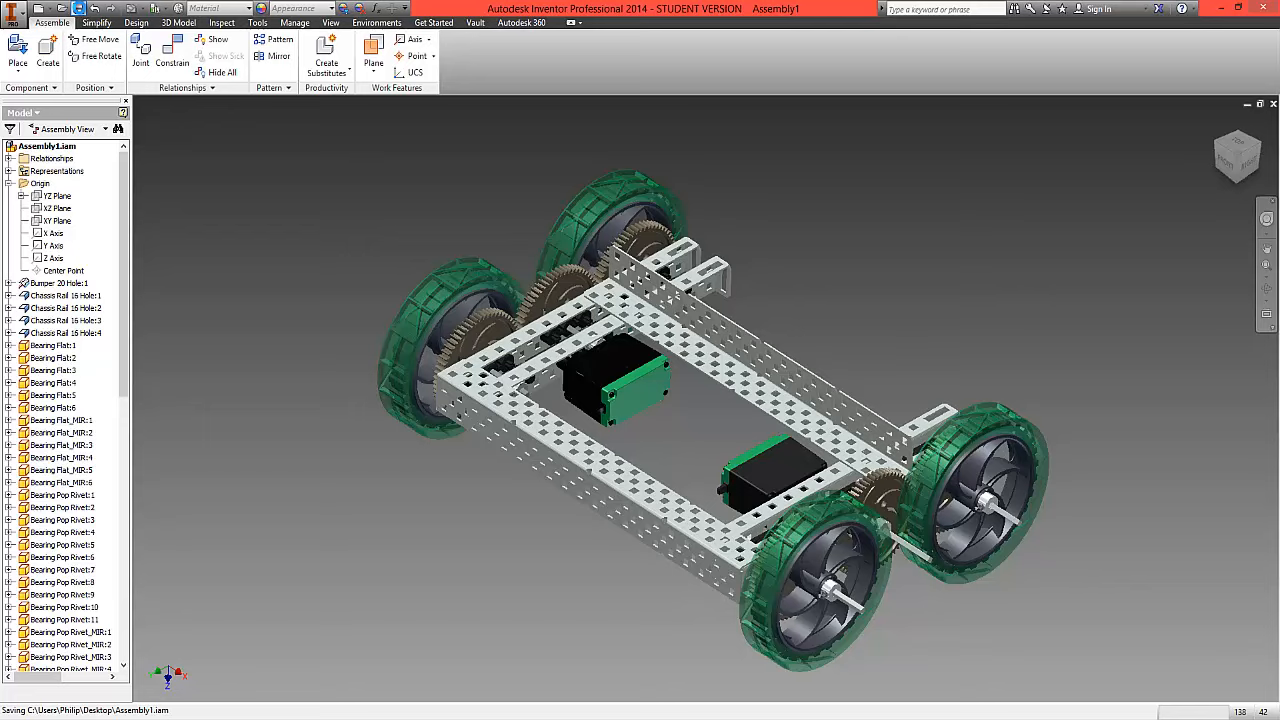